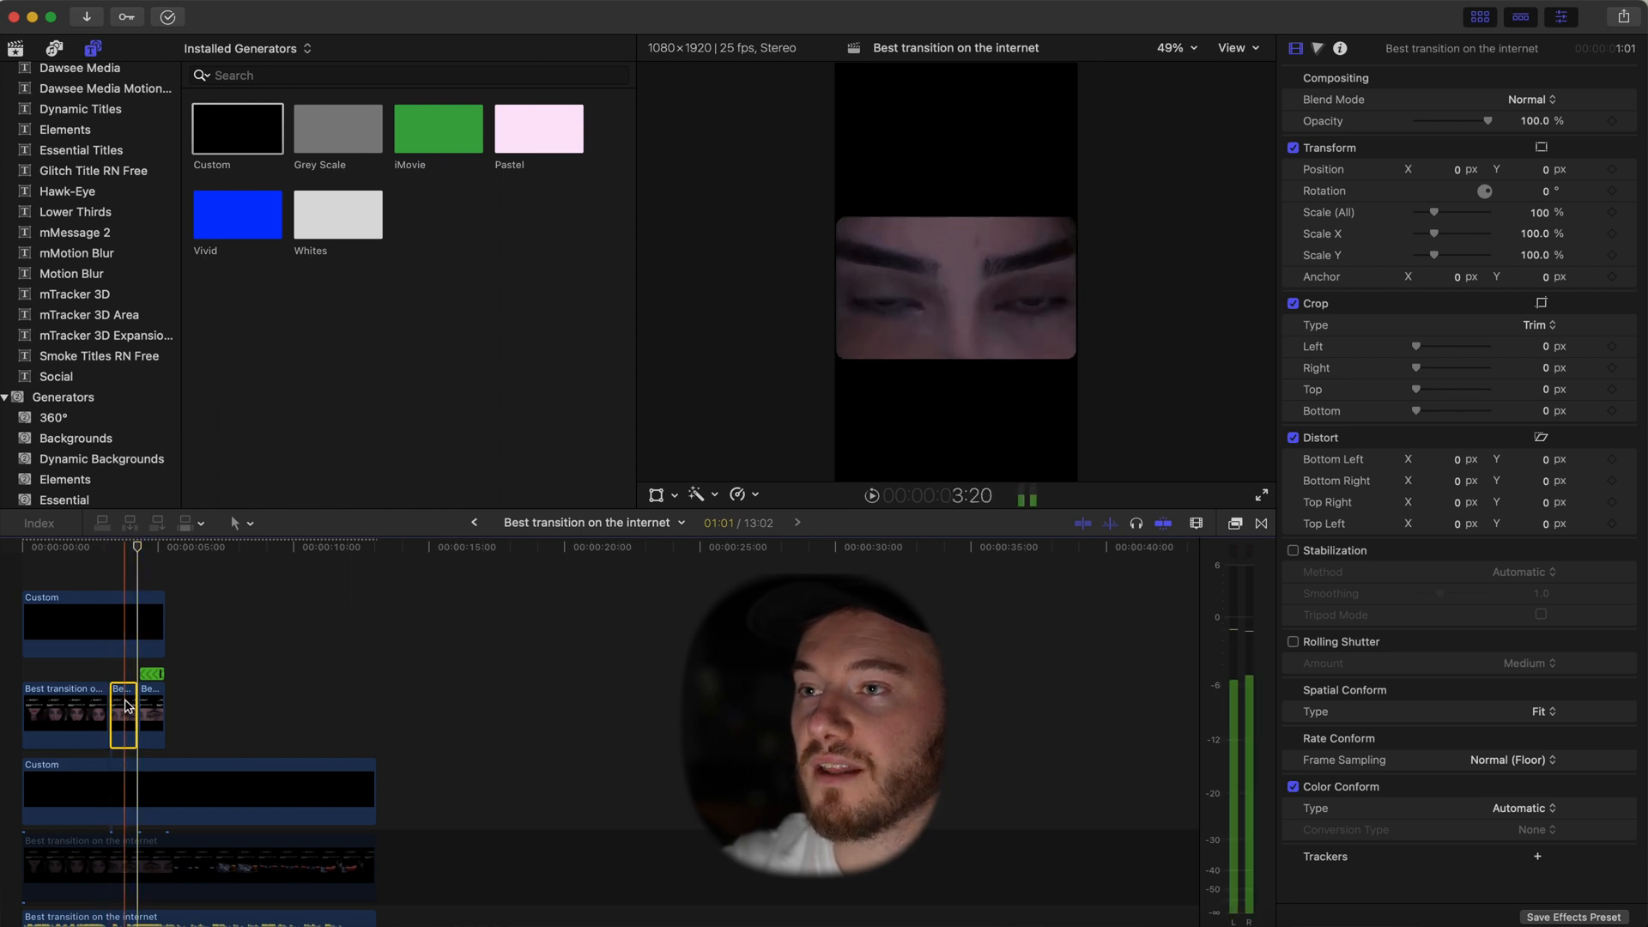
# Zoom the timeline in on the reversed eye clip and play back the sequence of eye clips
pyautogui.click(151, 708)
pyautogui.press('super+equal')
pyautogui.press('super+equal')
pyautogui.press('super+equal')
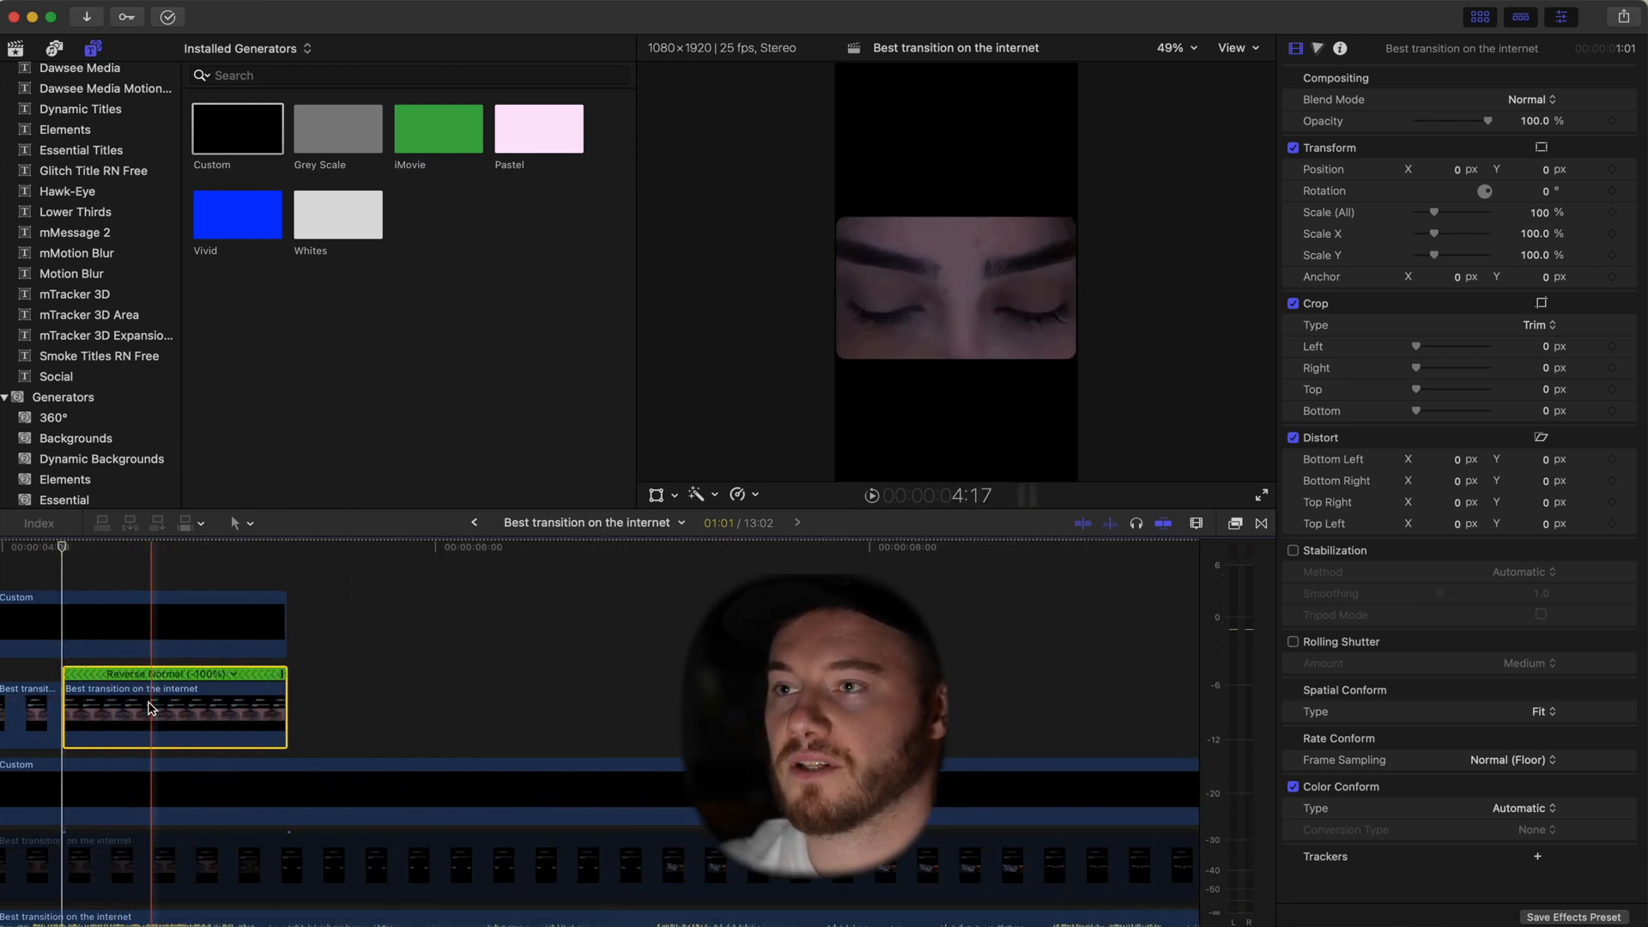
pyautogui.hscroll(-3, 163, 713)
pyautogui.hscroll(-2, 176, 716)
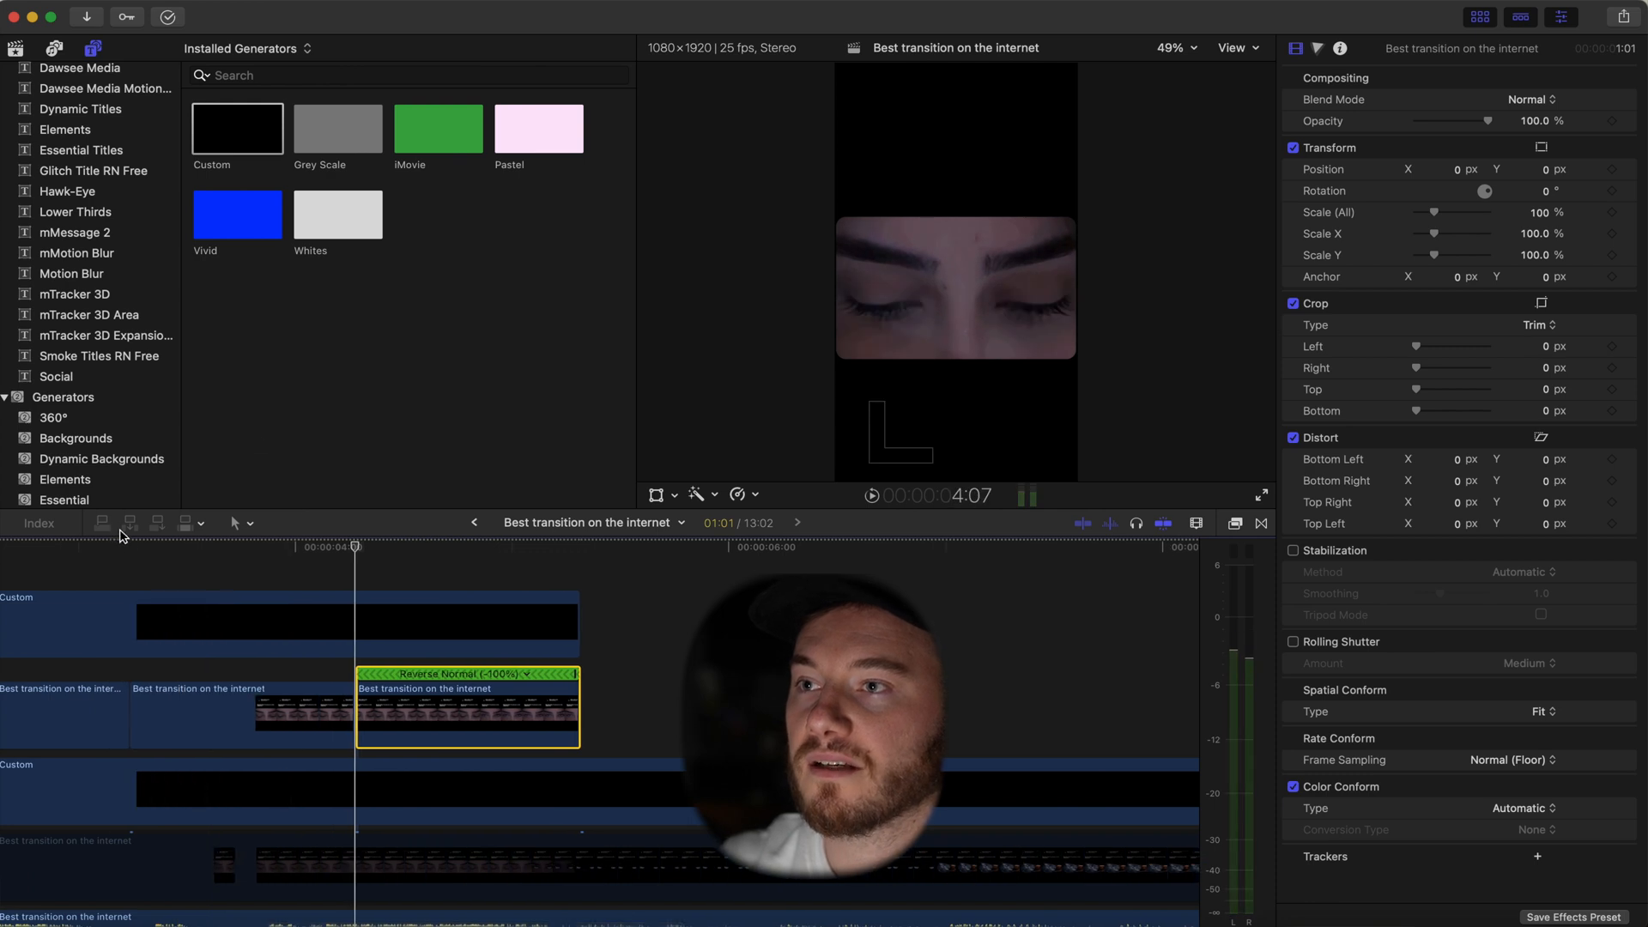
pyautogui.click(128, 563)
pyautogui.press('space')
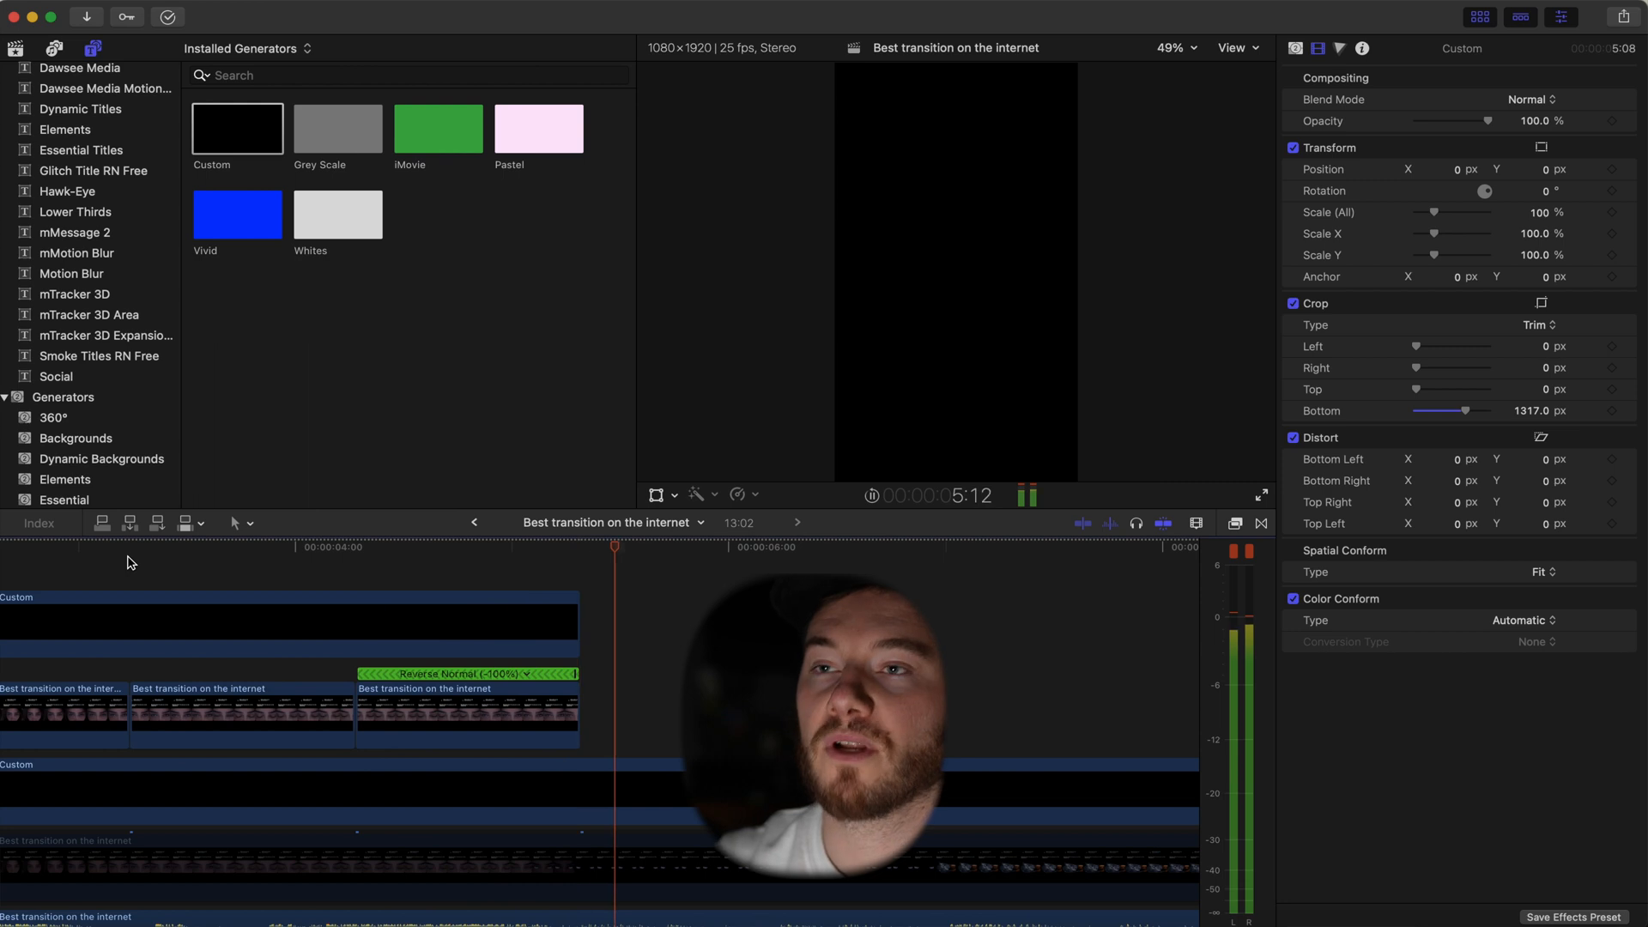
pyautogui.press('space')
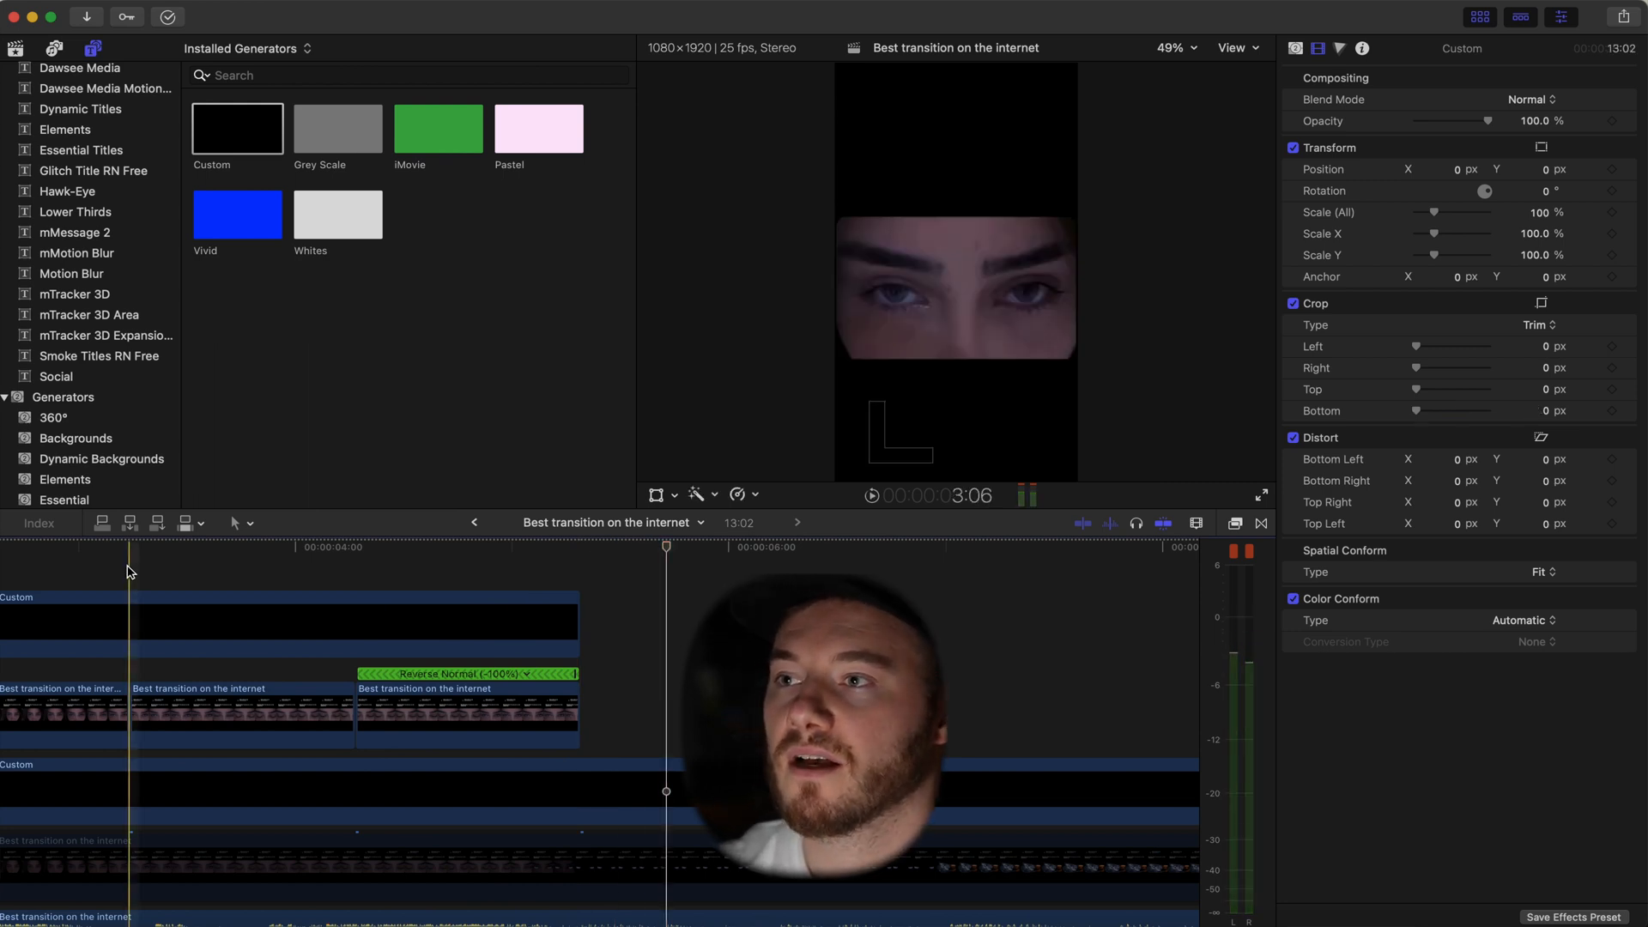
# Place the C1300 headlights clip on the layer above the black Custom generator, overlapping the end of the reversed eye clip
pyautogui.hscroll(-2, 136, 575)
pyautogui.click(140, 605)
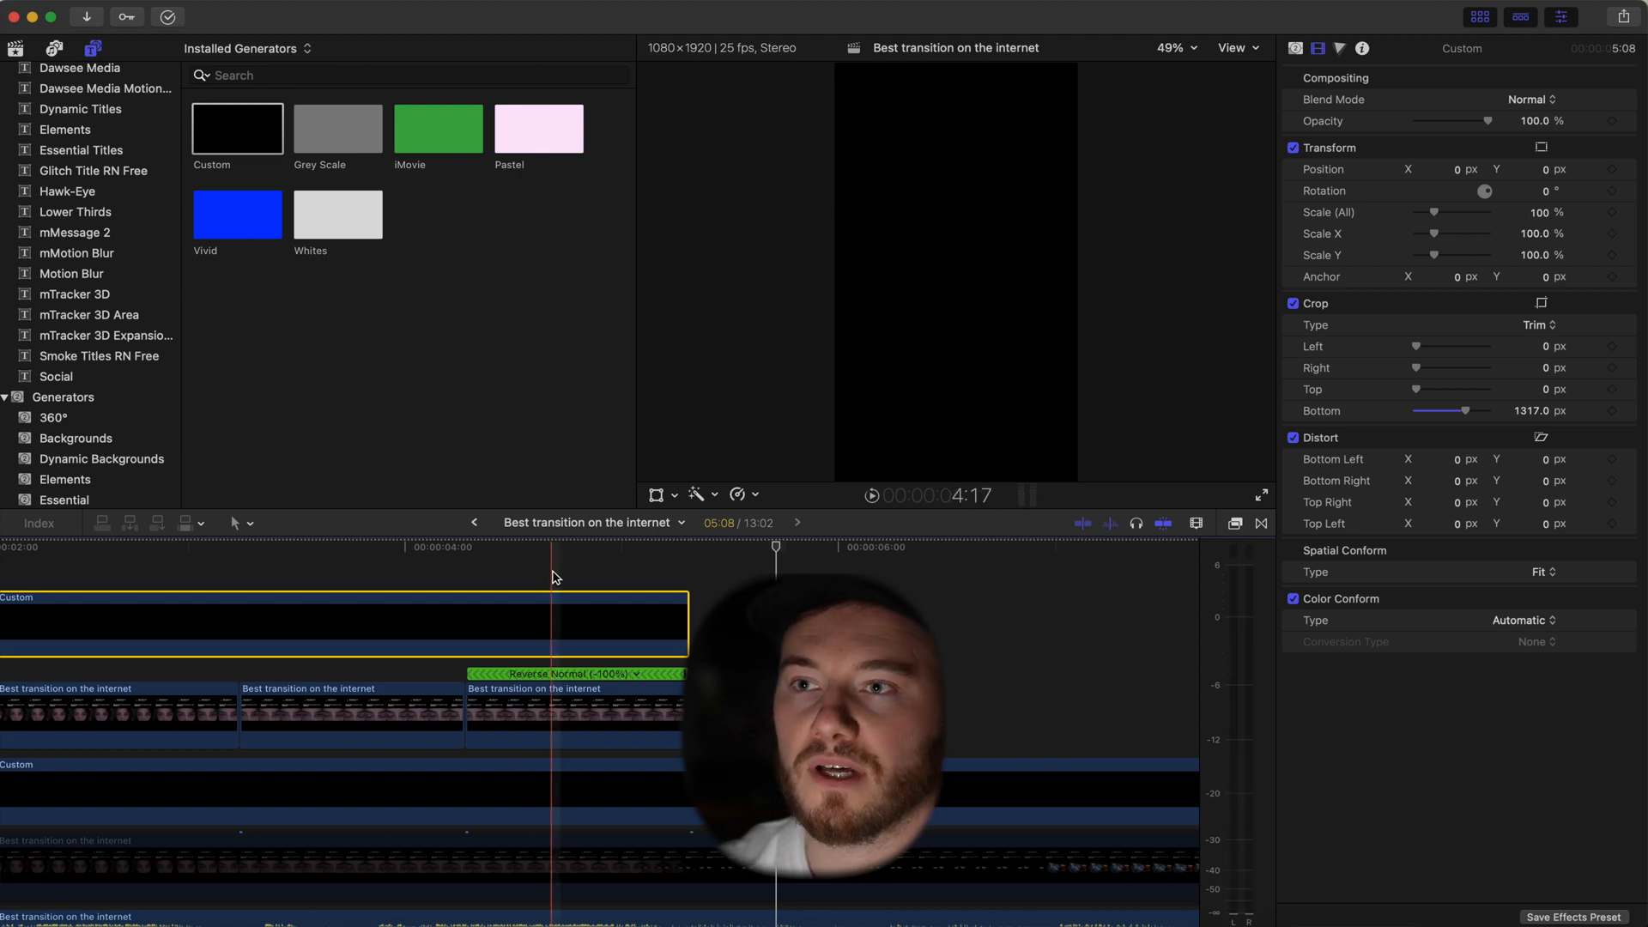
pyautogui.hscroll(2, 554, 580)
pyautogui.click(582, 578)
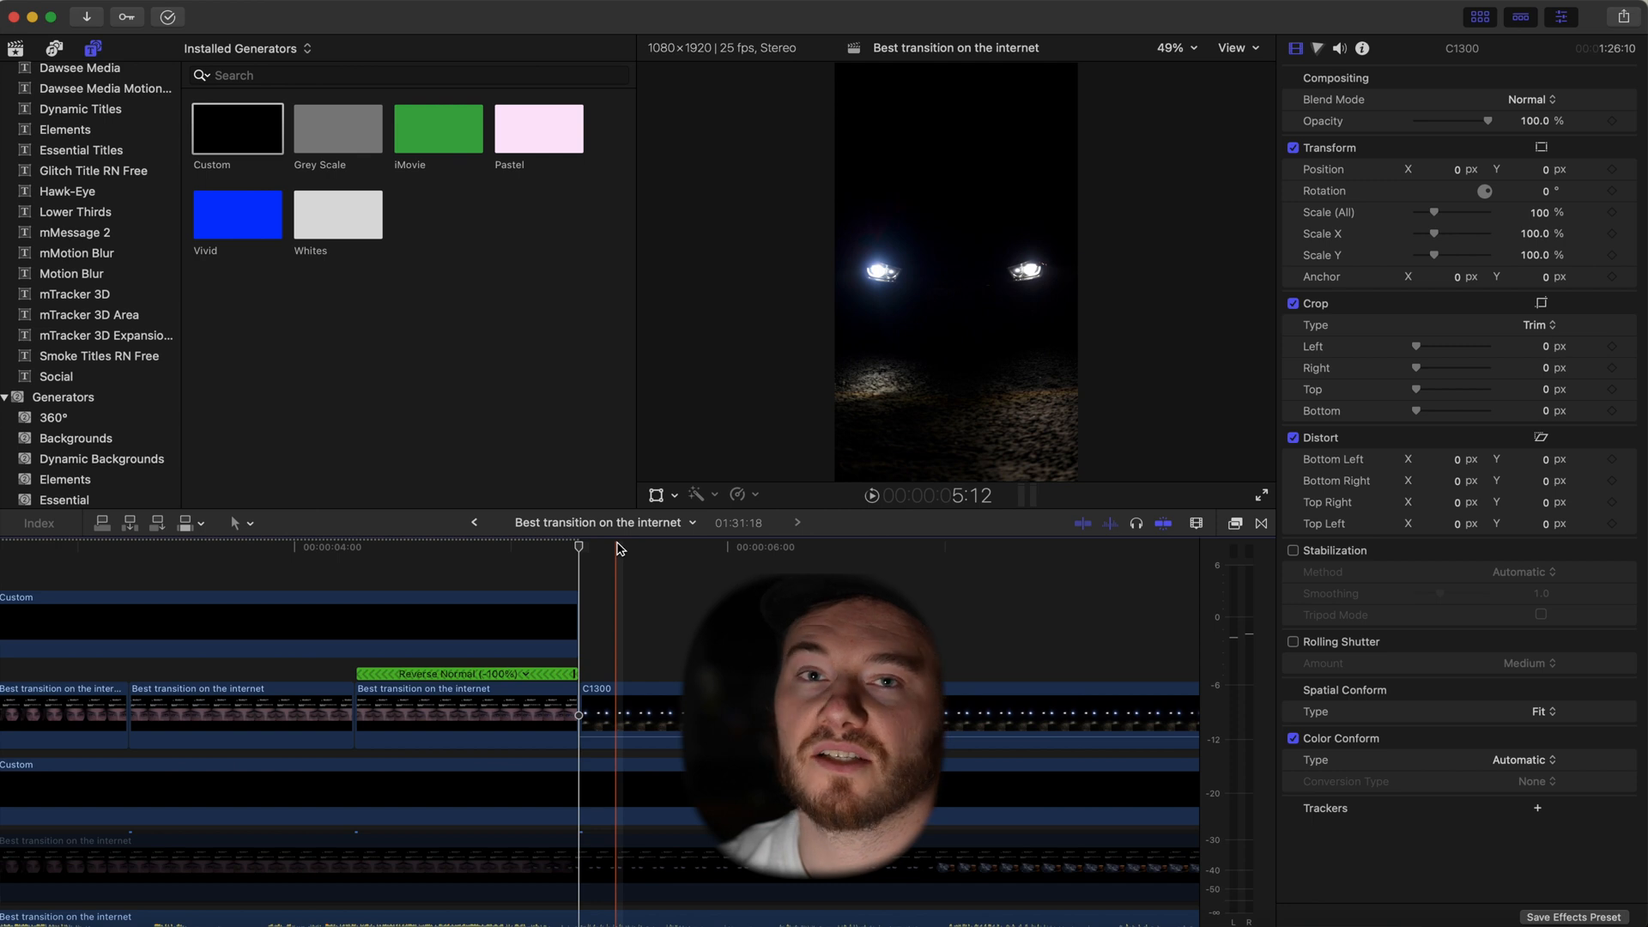
pyautogui.moveTo(626, 712); pyautogui.dragTo(533, 617)
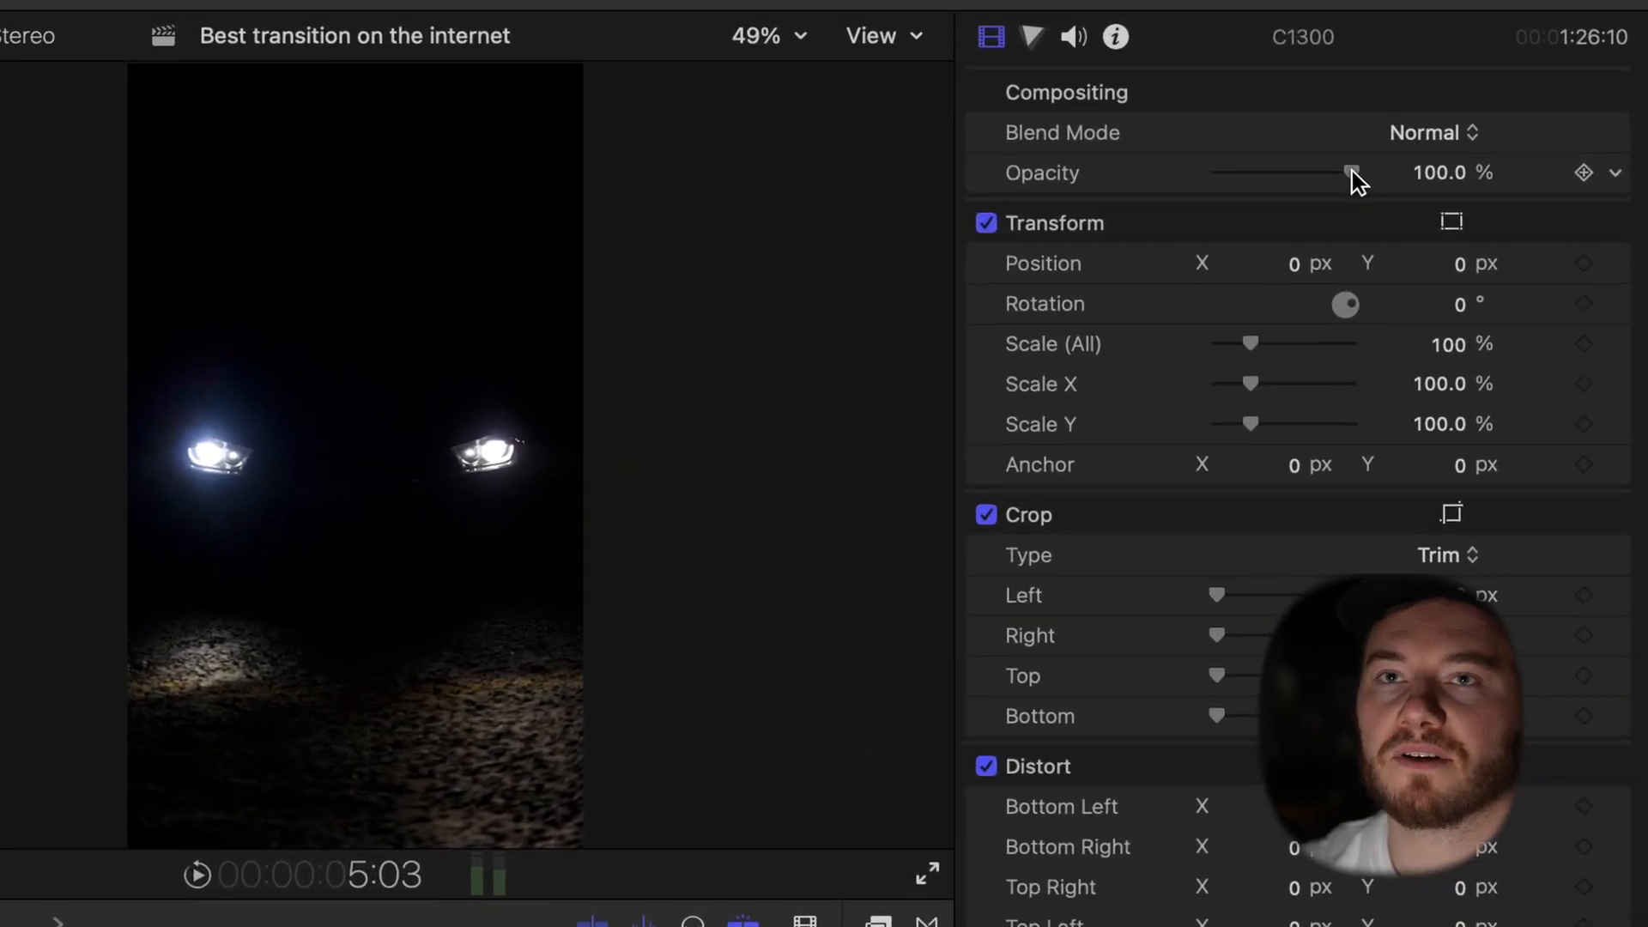
# Lower the C1300 clip's opacity to 69.93 % and set its Y position to -119.5 px, aligning the headlights with the eyes
pyautogui.moveTo(1351, 172); pyautogui.dragTo(1311, 173)
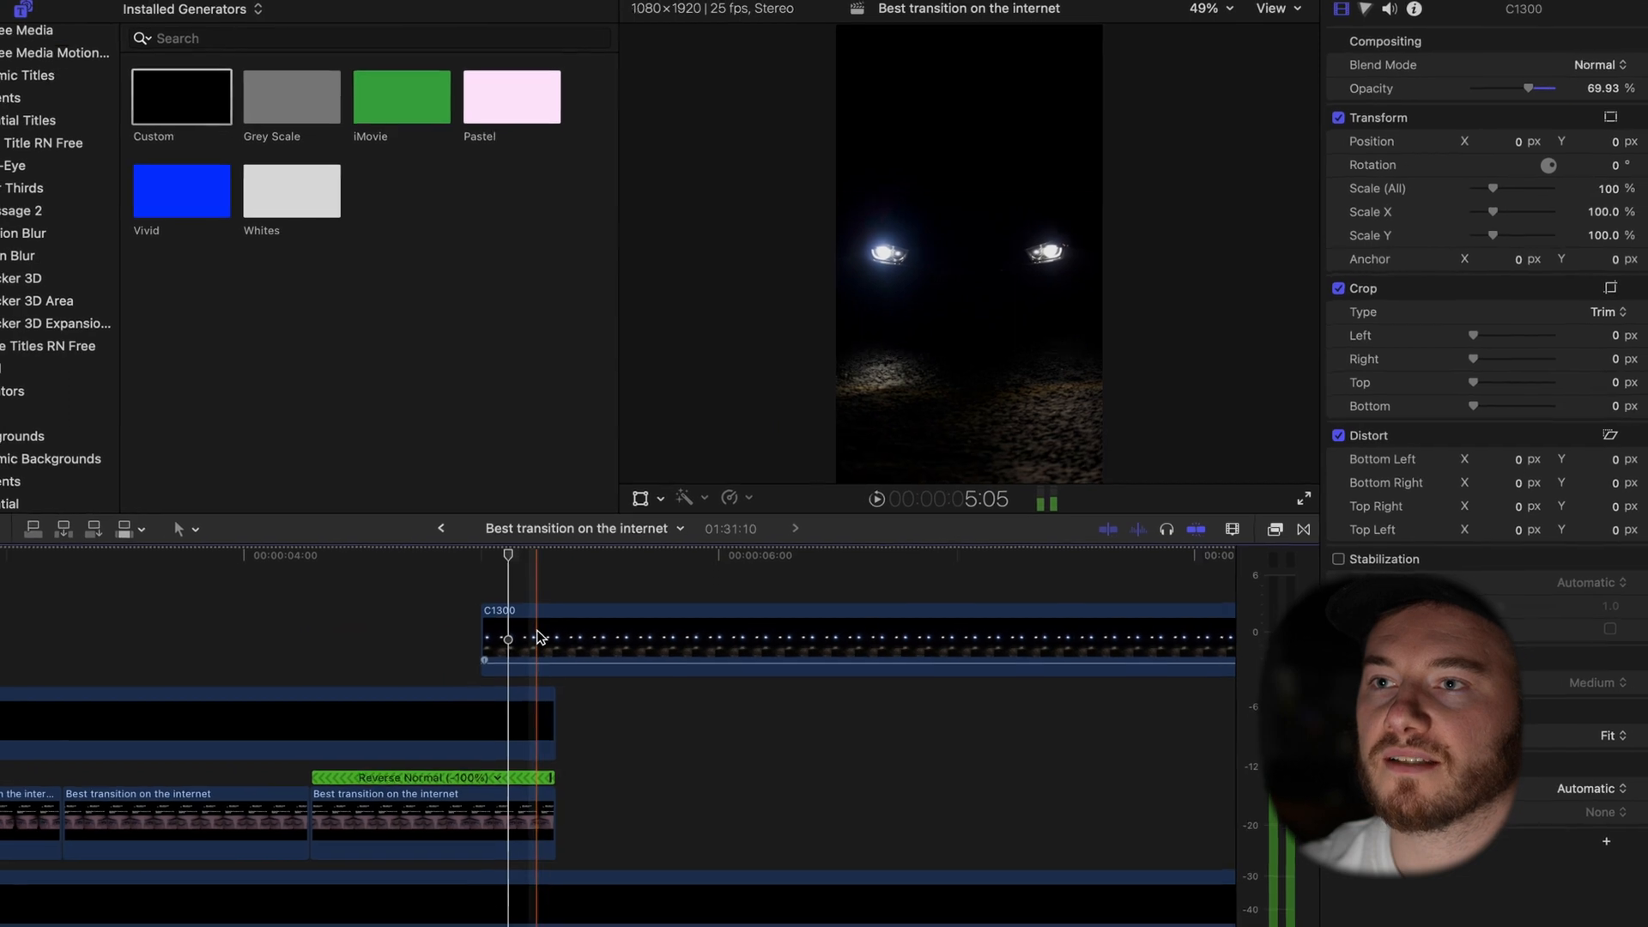
pyautogui.click(39, 891)
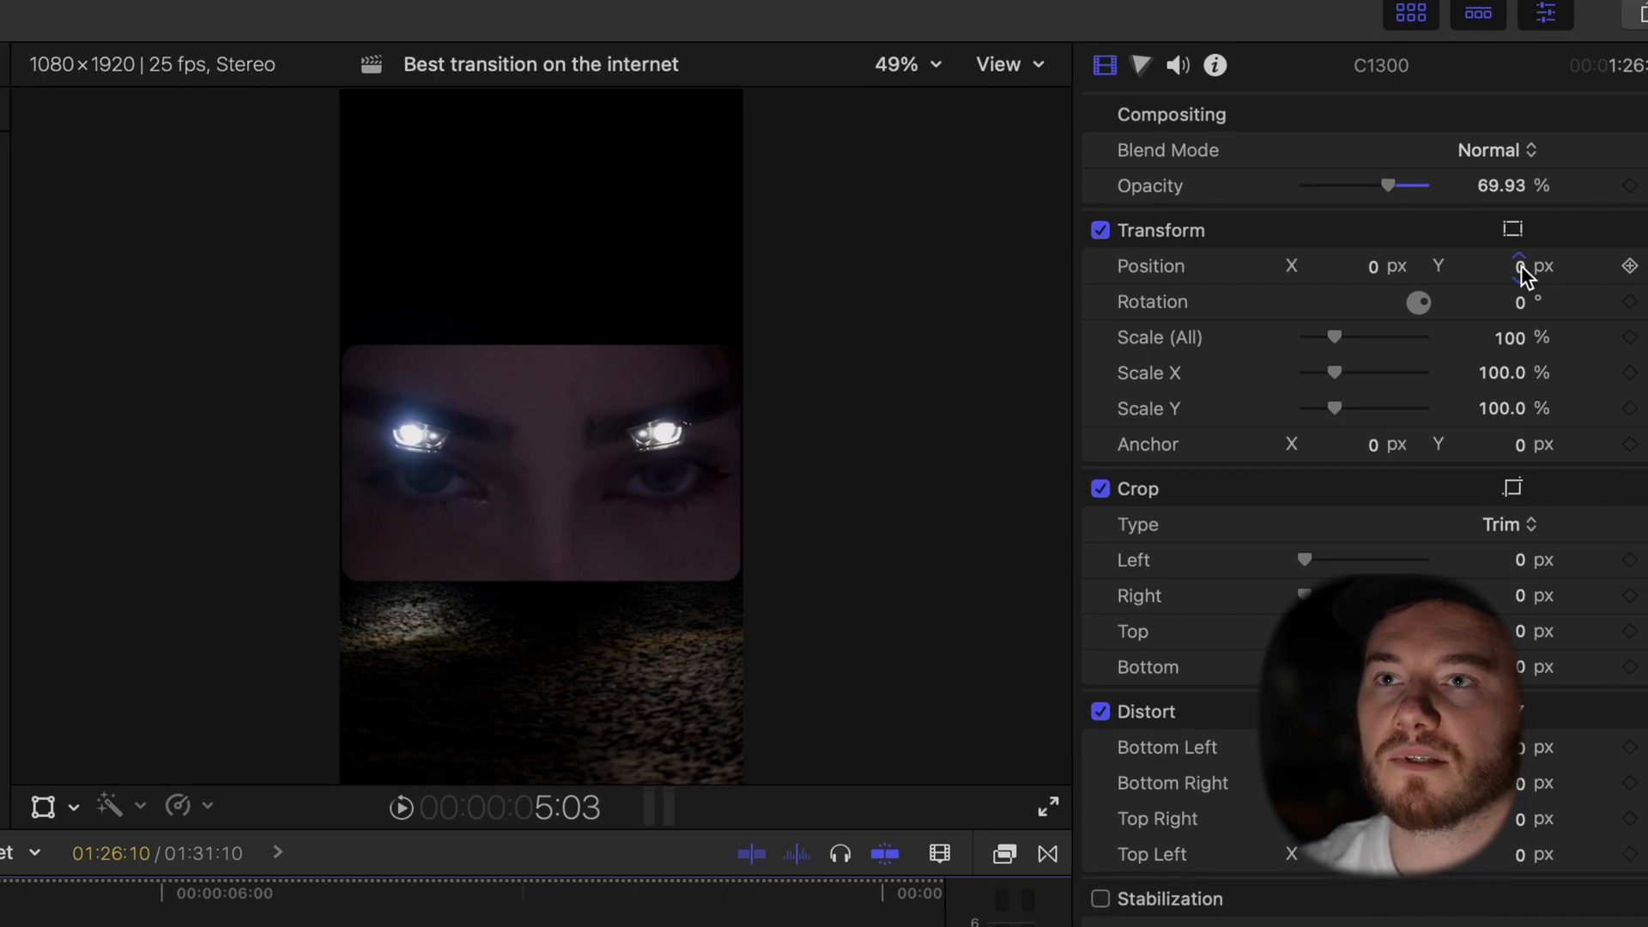
pyautogui.moveTo(1520, 266); pyautogui.dragTo(1520, 368)
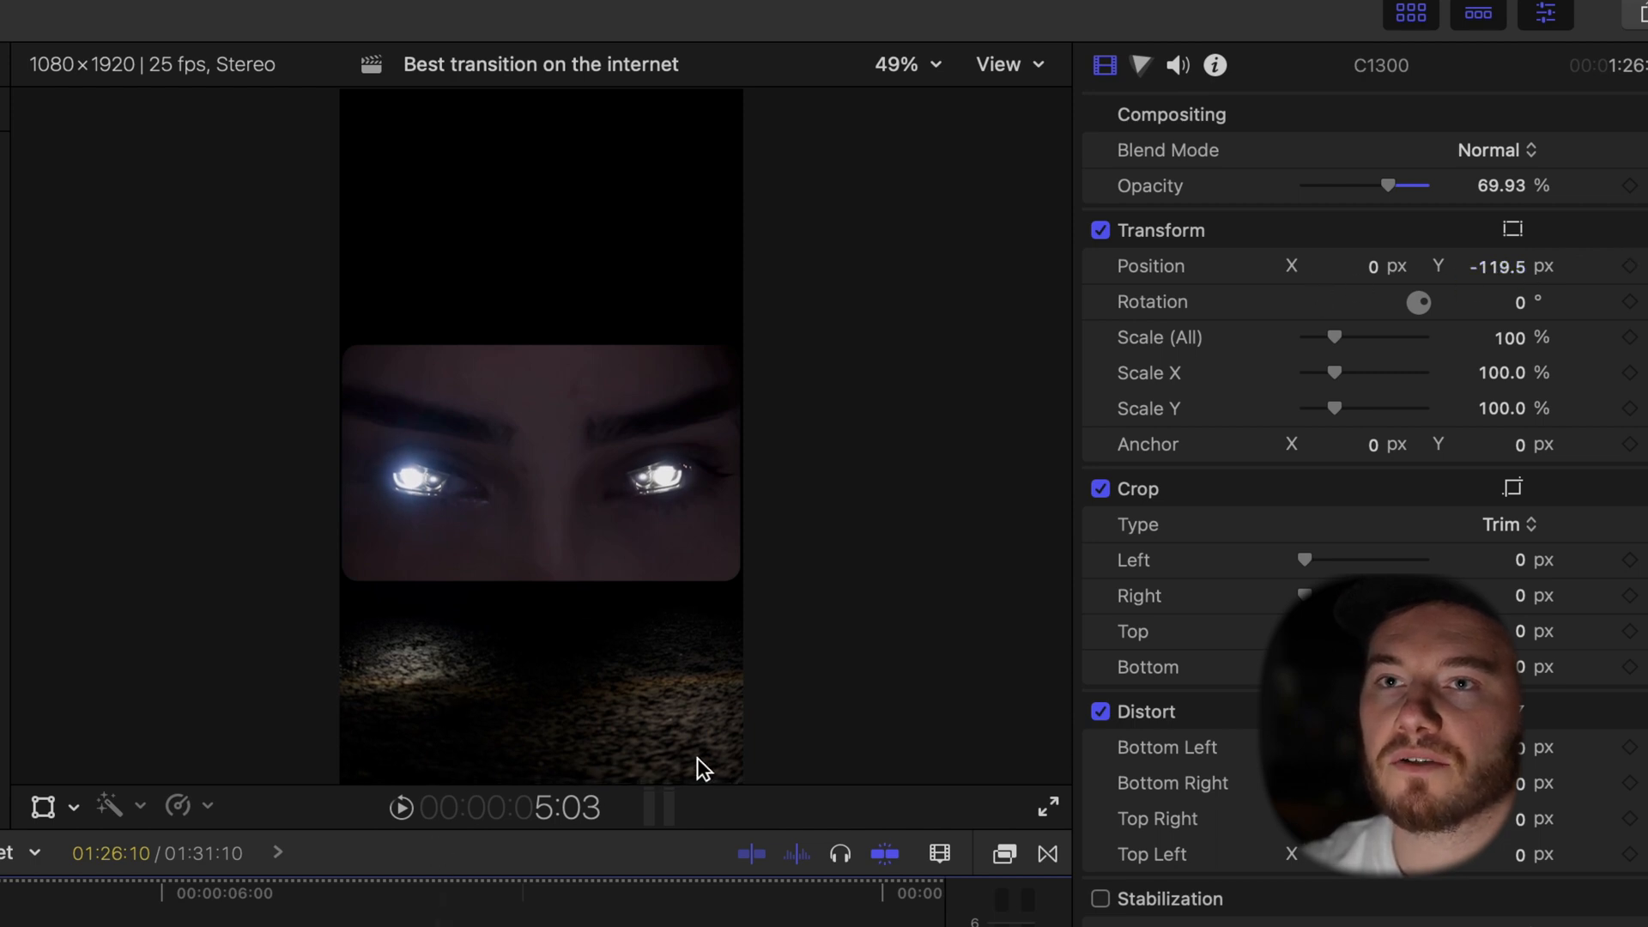
# Fine-tune the headlights over the eyes at 150% view: Scale X 93 %, Scale Y 91 % and Y position -123.5 px
pyautogui.click(913, 57)
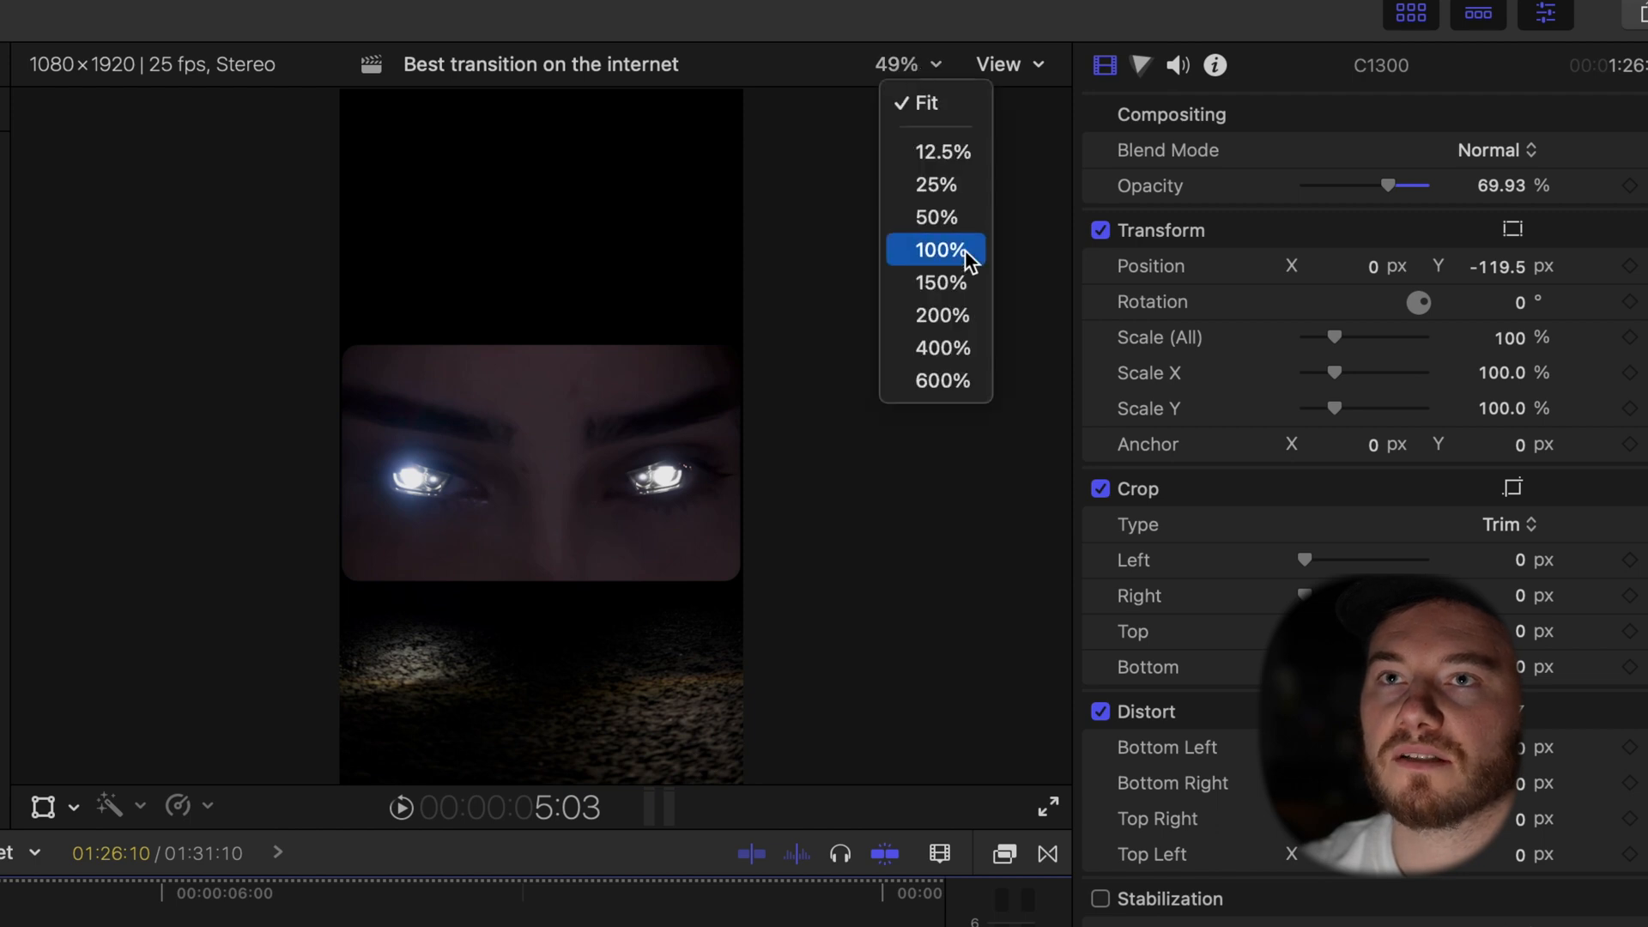
pyautogui.click(950, 281)
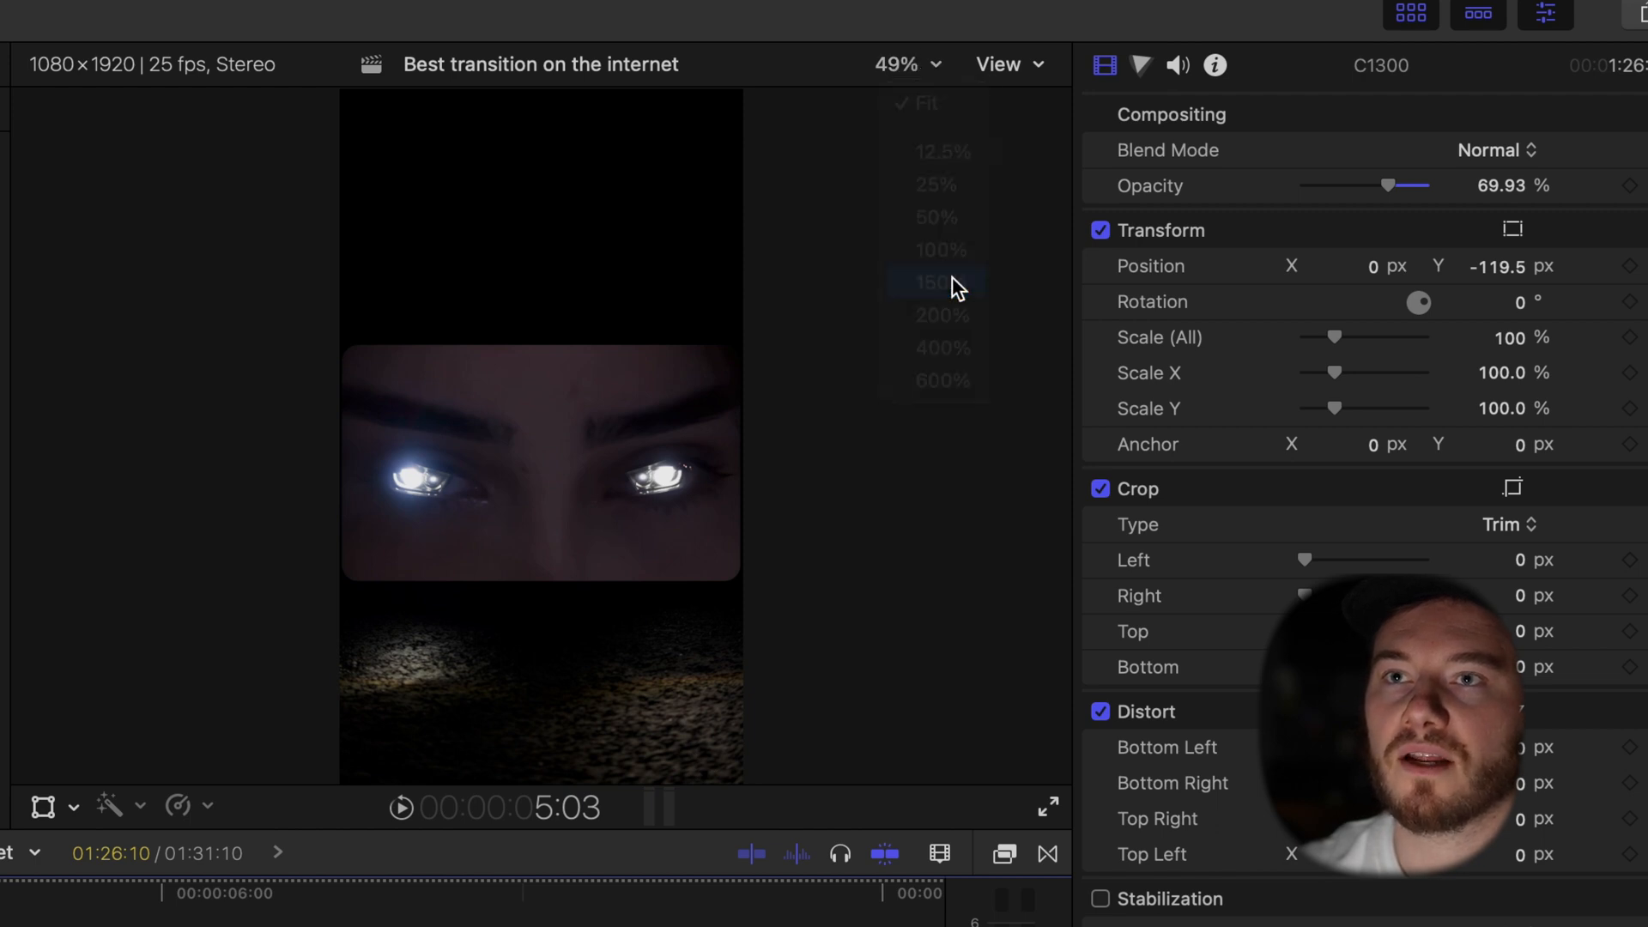
pyautogui.moveTo(1045, 445); pyautogui.dragTo(1046, 447)
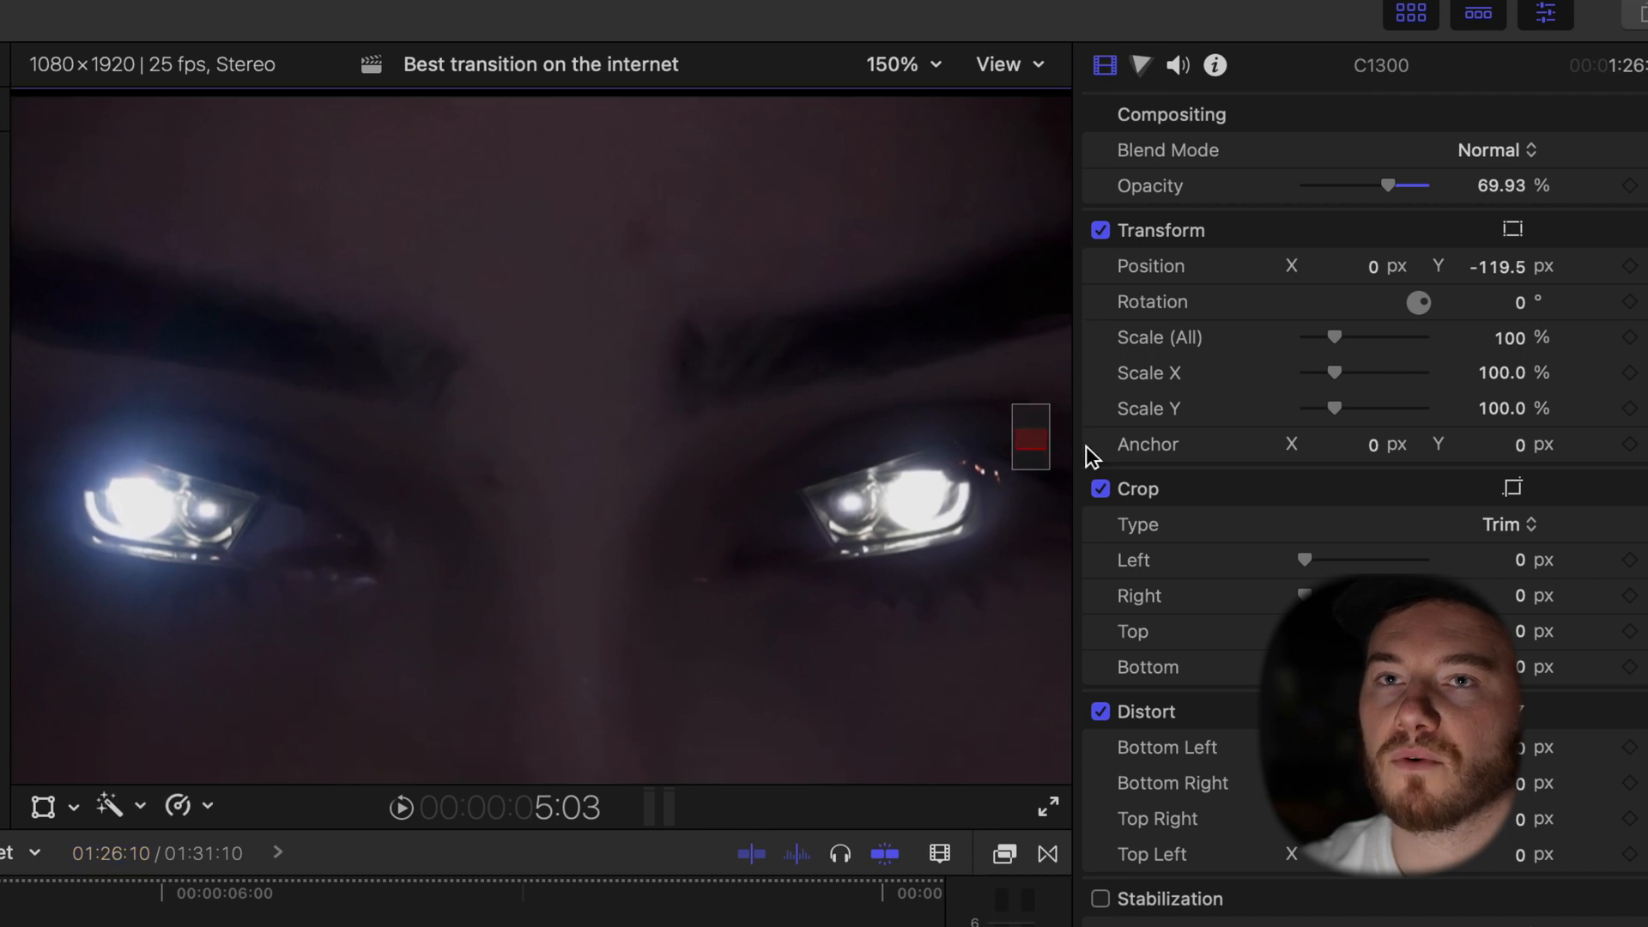
pyautogui.moveTo(1511, 344); pyautogui.dragTo(1510, 359)
pyautogui.click(1509, 338)
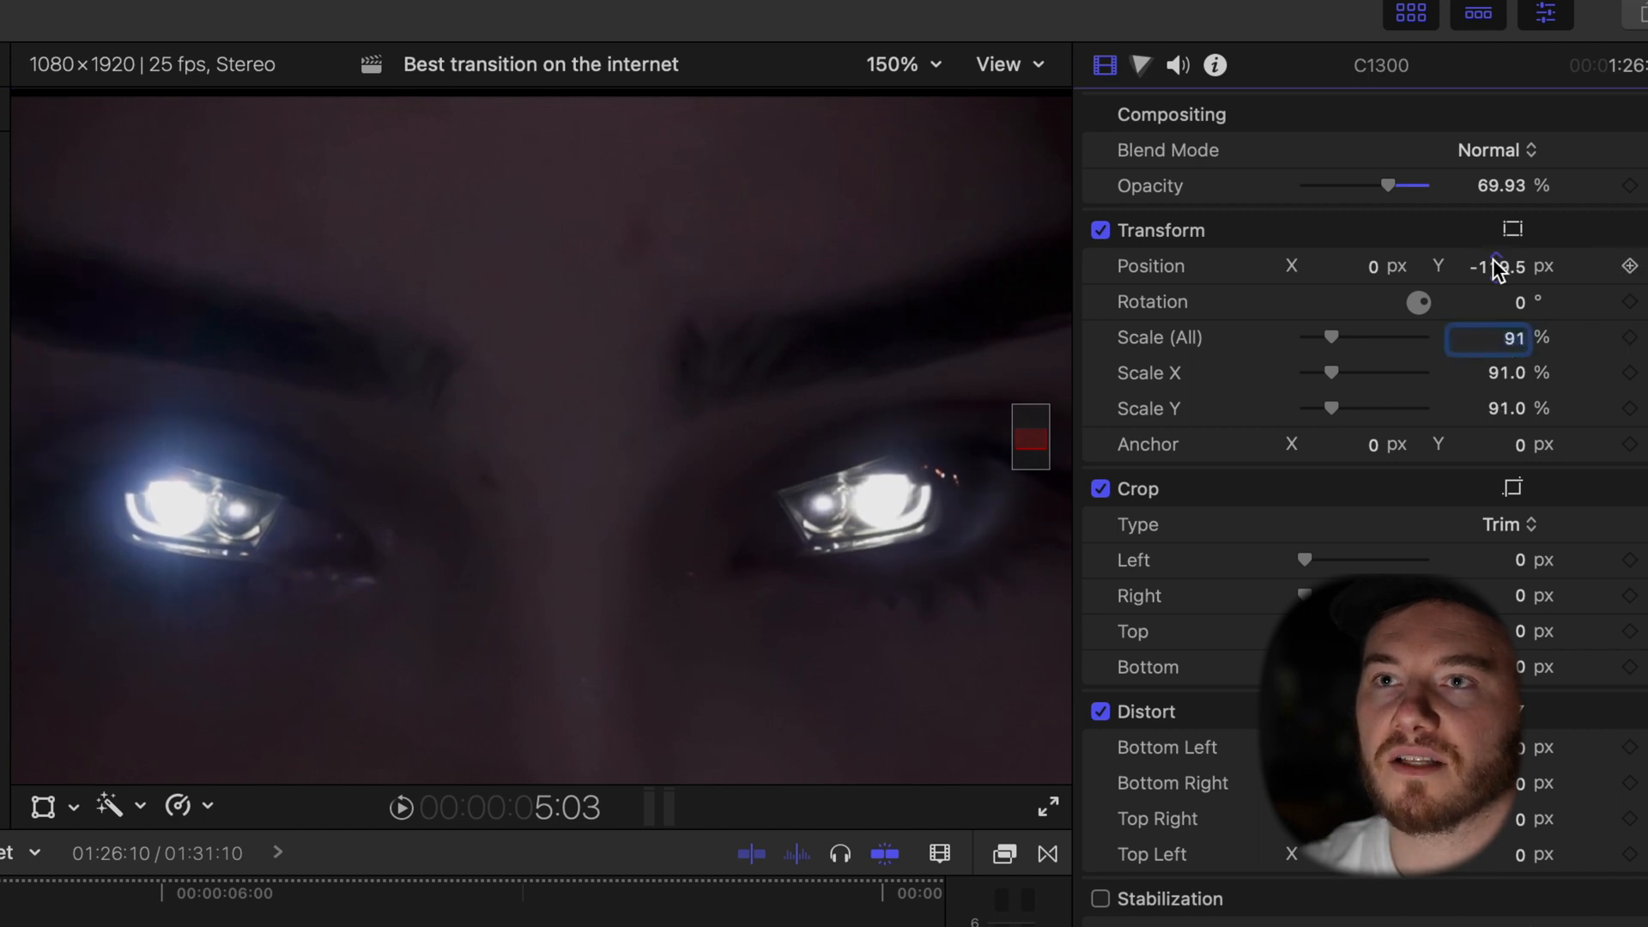
pyautogui.moveTo(1496, 267); pyautogui.dragTo(1496, 268)
pyautogui.moveTo(1505, 372); pyautogui.dragTo(1506, 377)
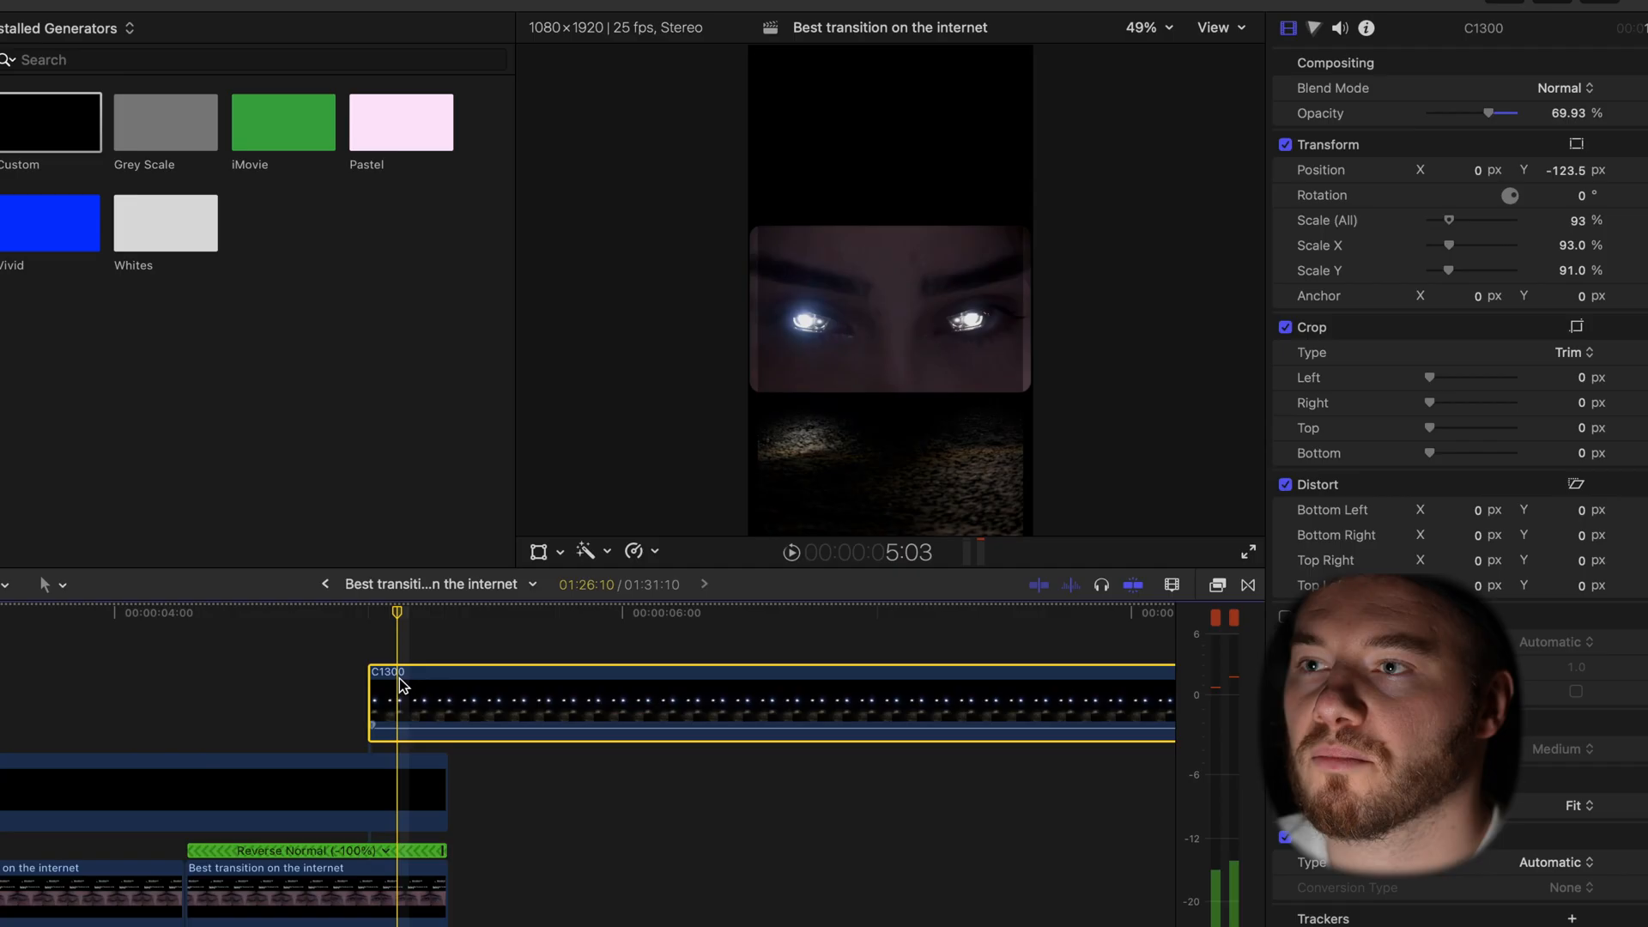
# Move the C1300 clip to the layer beneath the reversed eye clip and apply the Shape Mask effect to the eye clip
pyautogui.moveTo(399, 680); pyautogui.dragTo(533, 802)
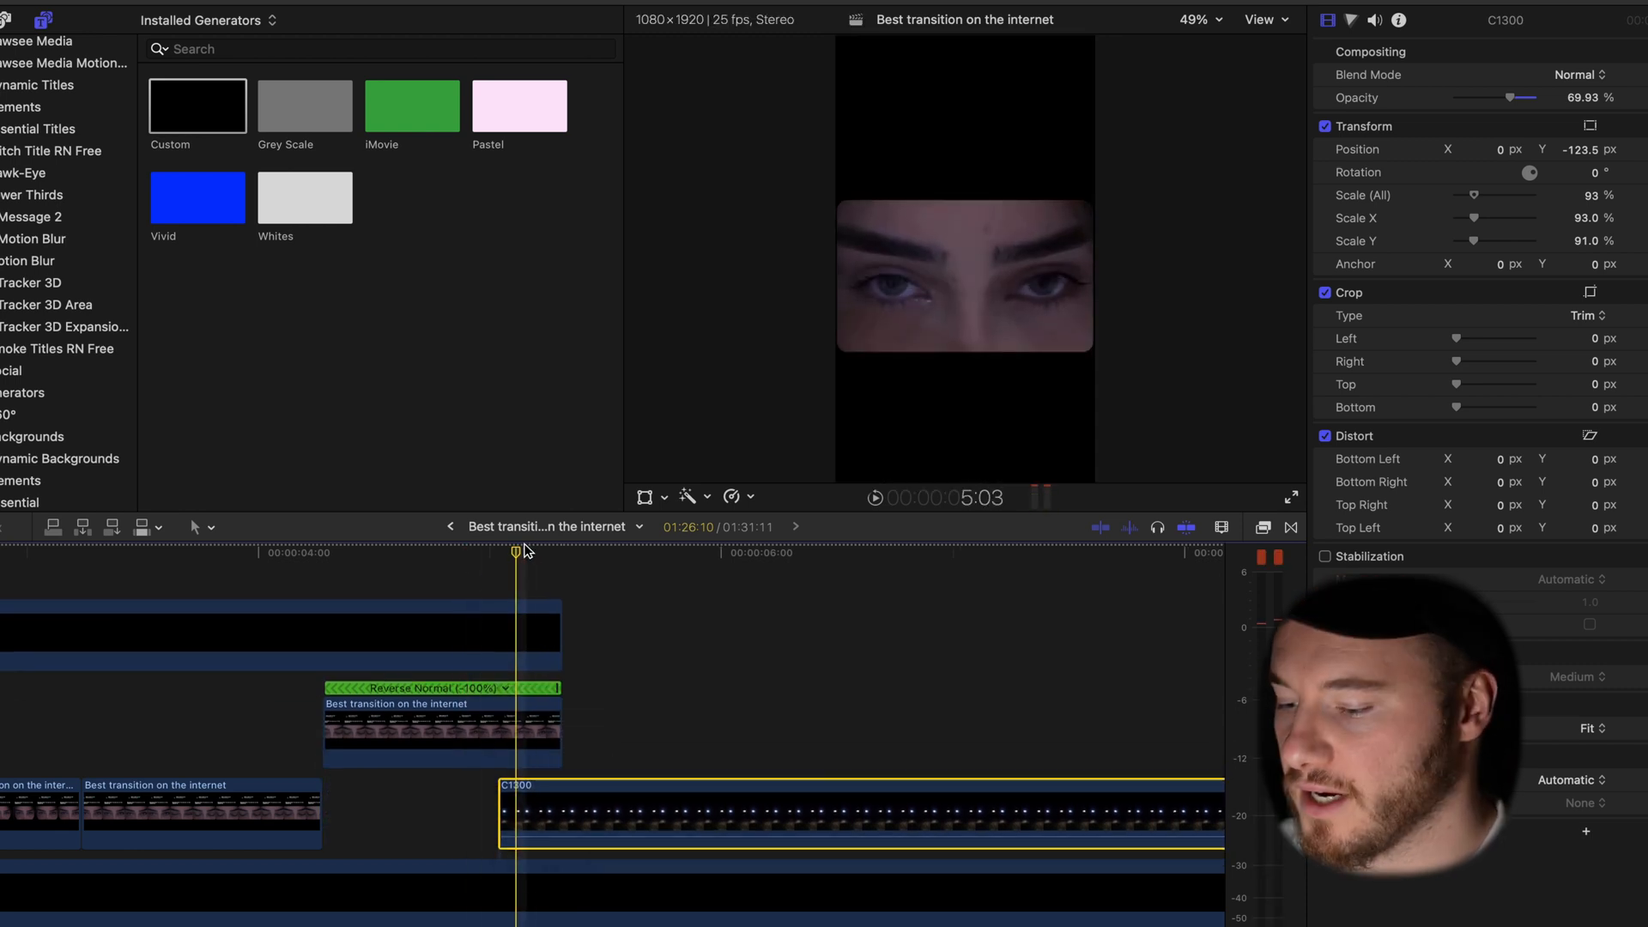
pyautogui.press('super+5')
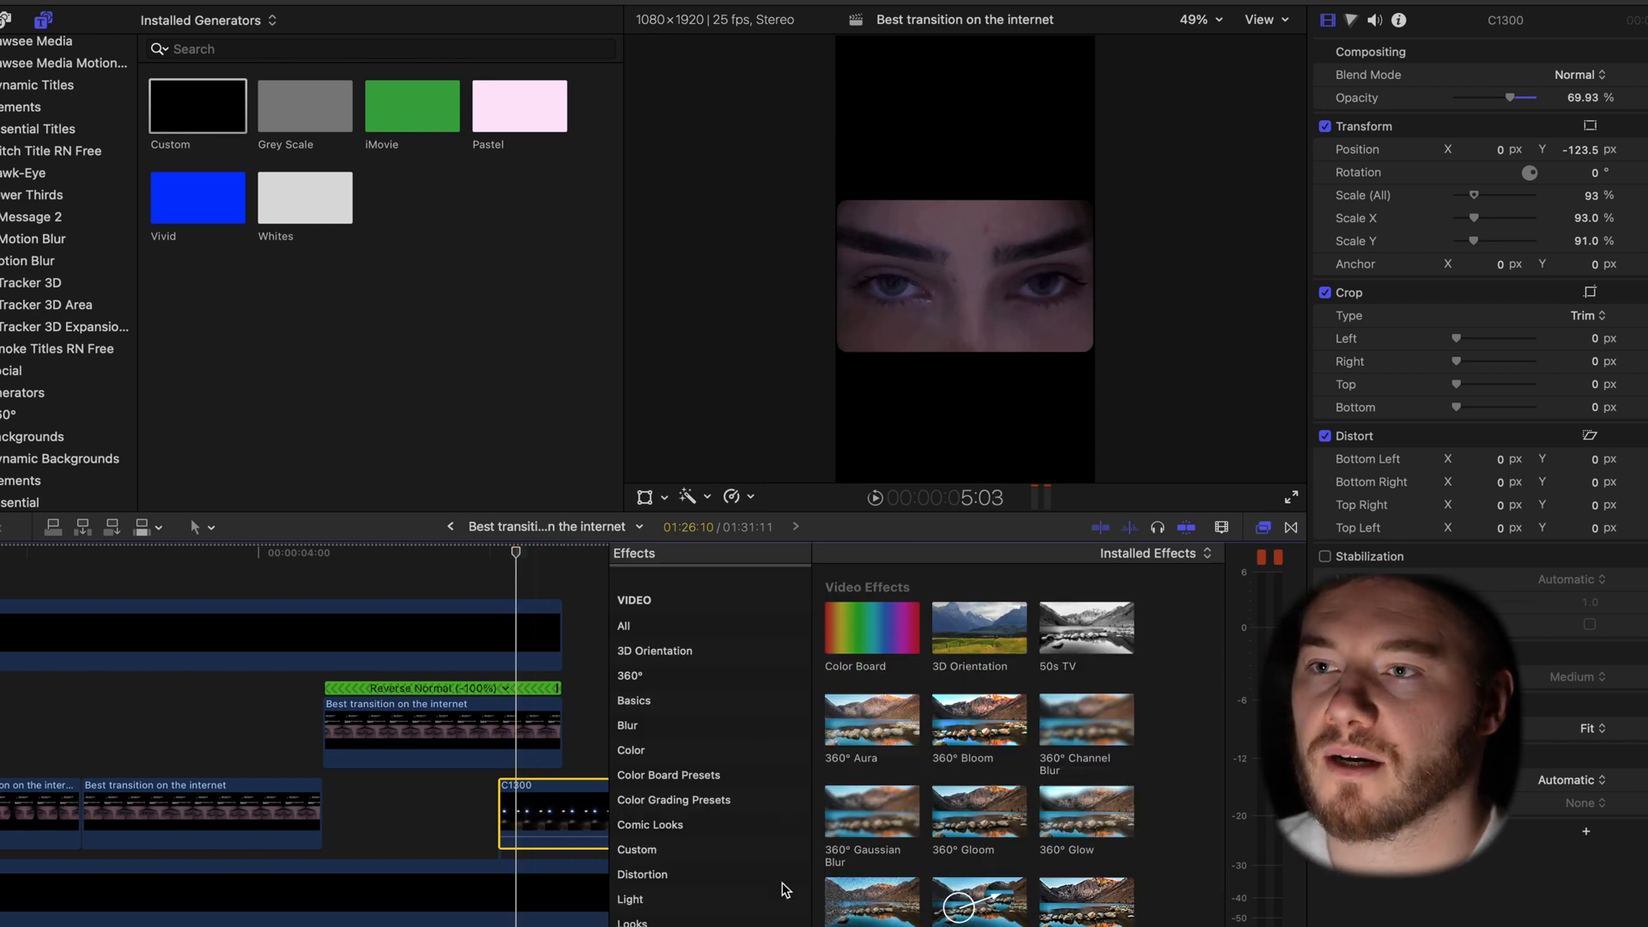
pyautogui.click(899, 922)
pyautogui.write('mask')
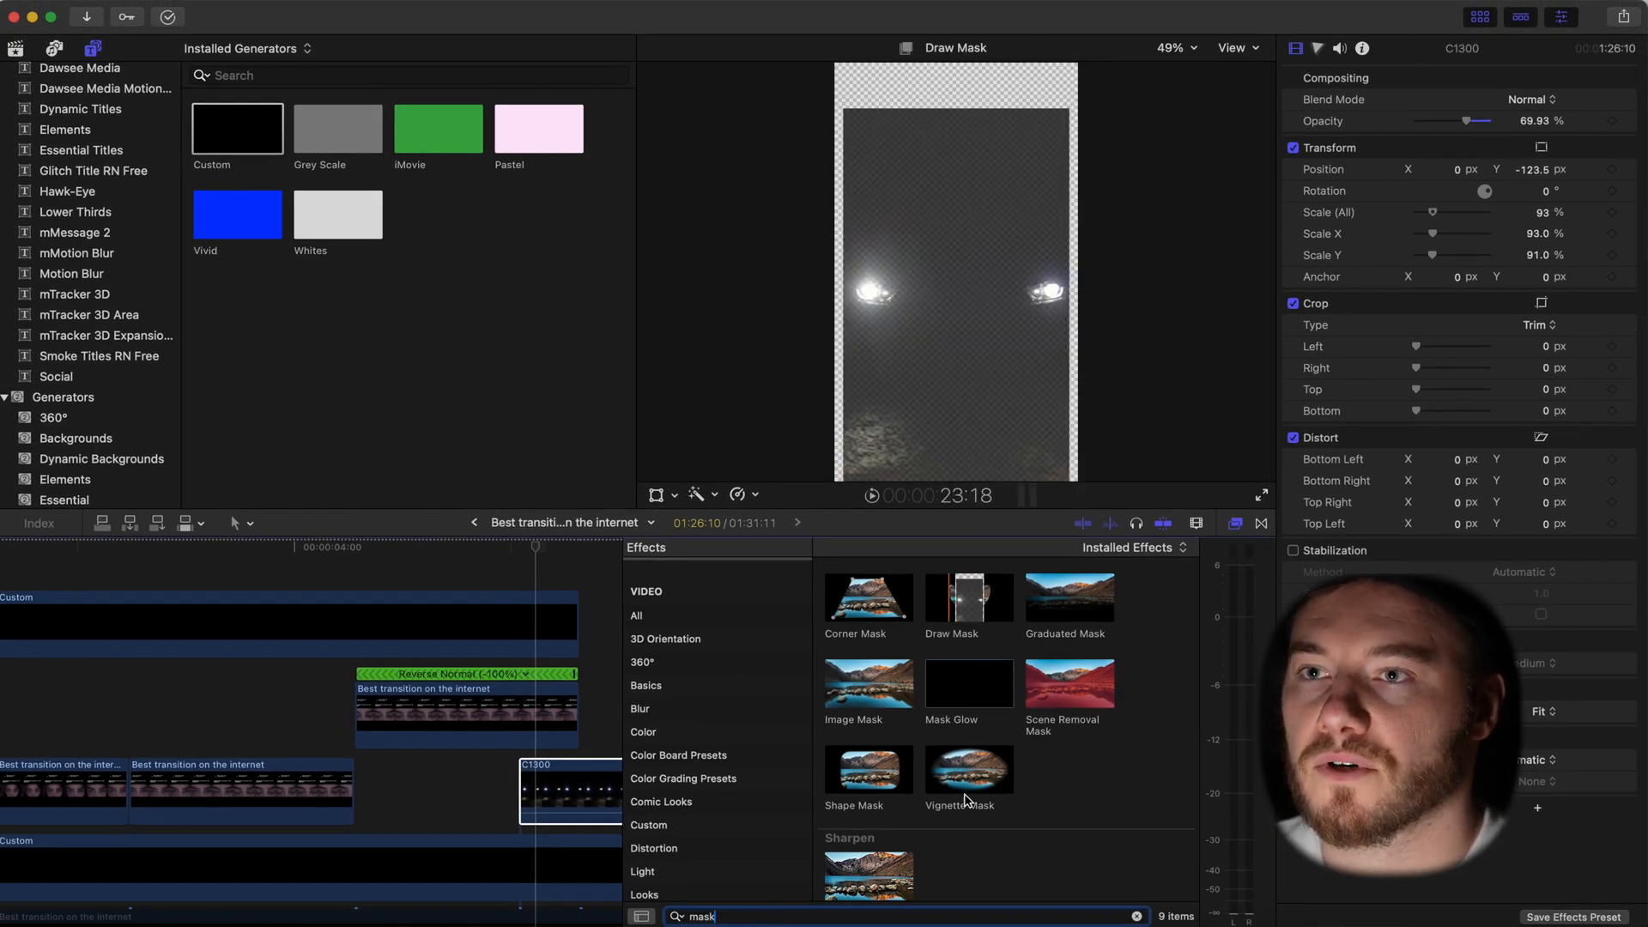
pyautogui.moveTo(863, 777); pyautogui.dragTo(558, 705)
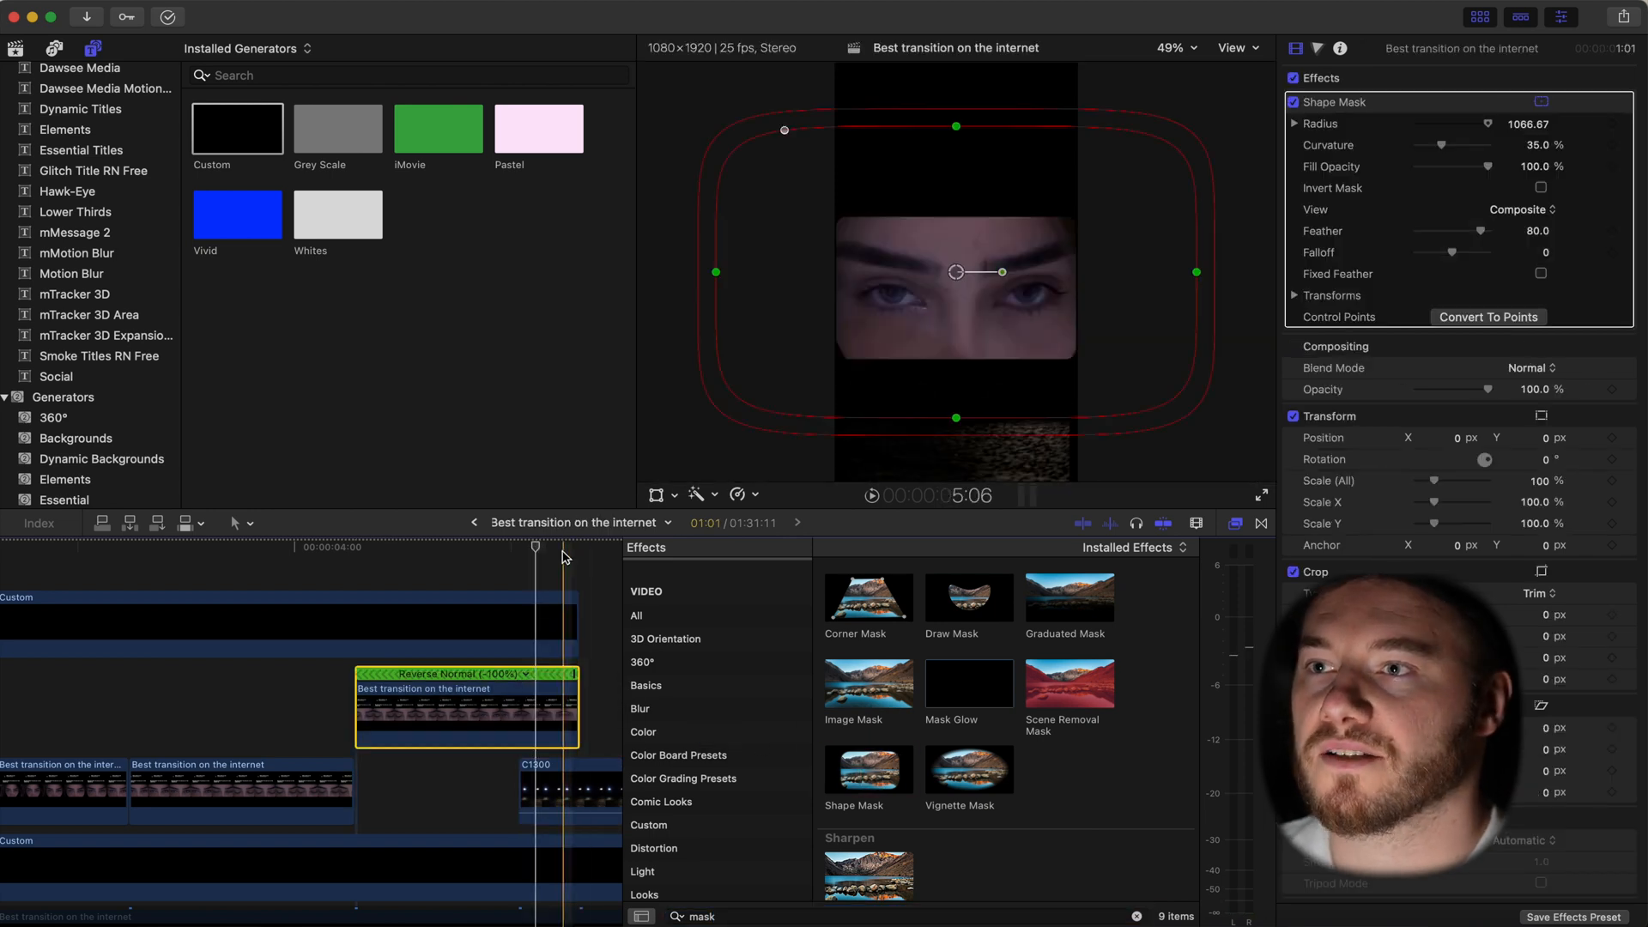
# At the start of the C1300 clip, shrink the shape mask to a small rectangle and move it over the left-hand eye
pyautogui.moveTo(534, 533); pyautogui.dragTo(520, 550)
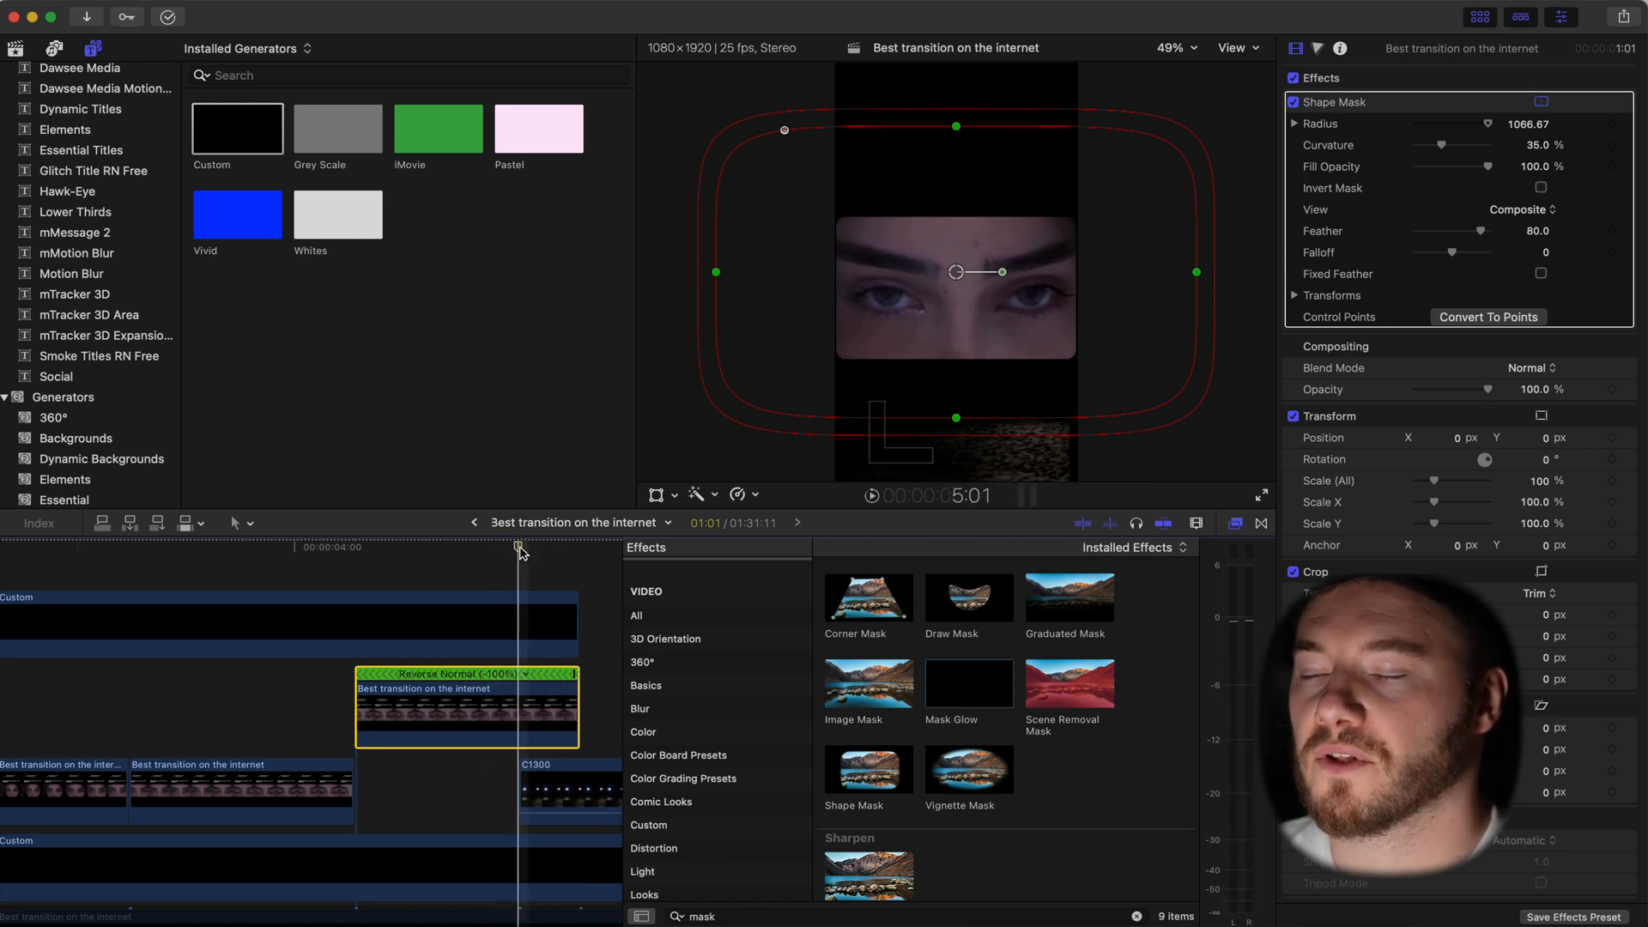
pyautogui.moveTo(955, 129); pyautogui.dragTo(960, 249)
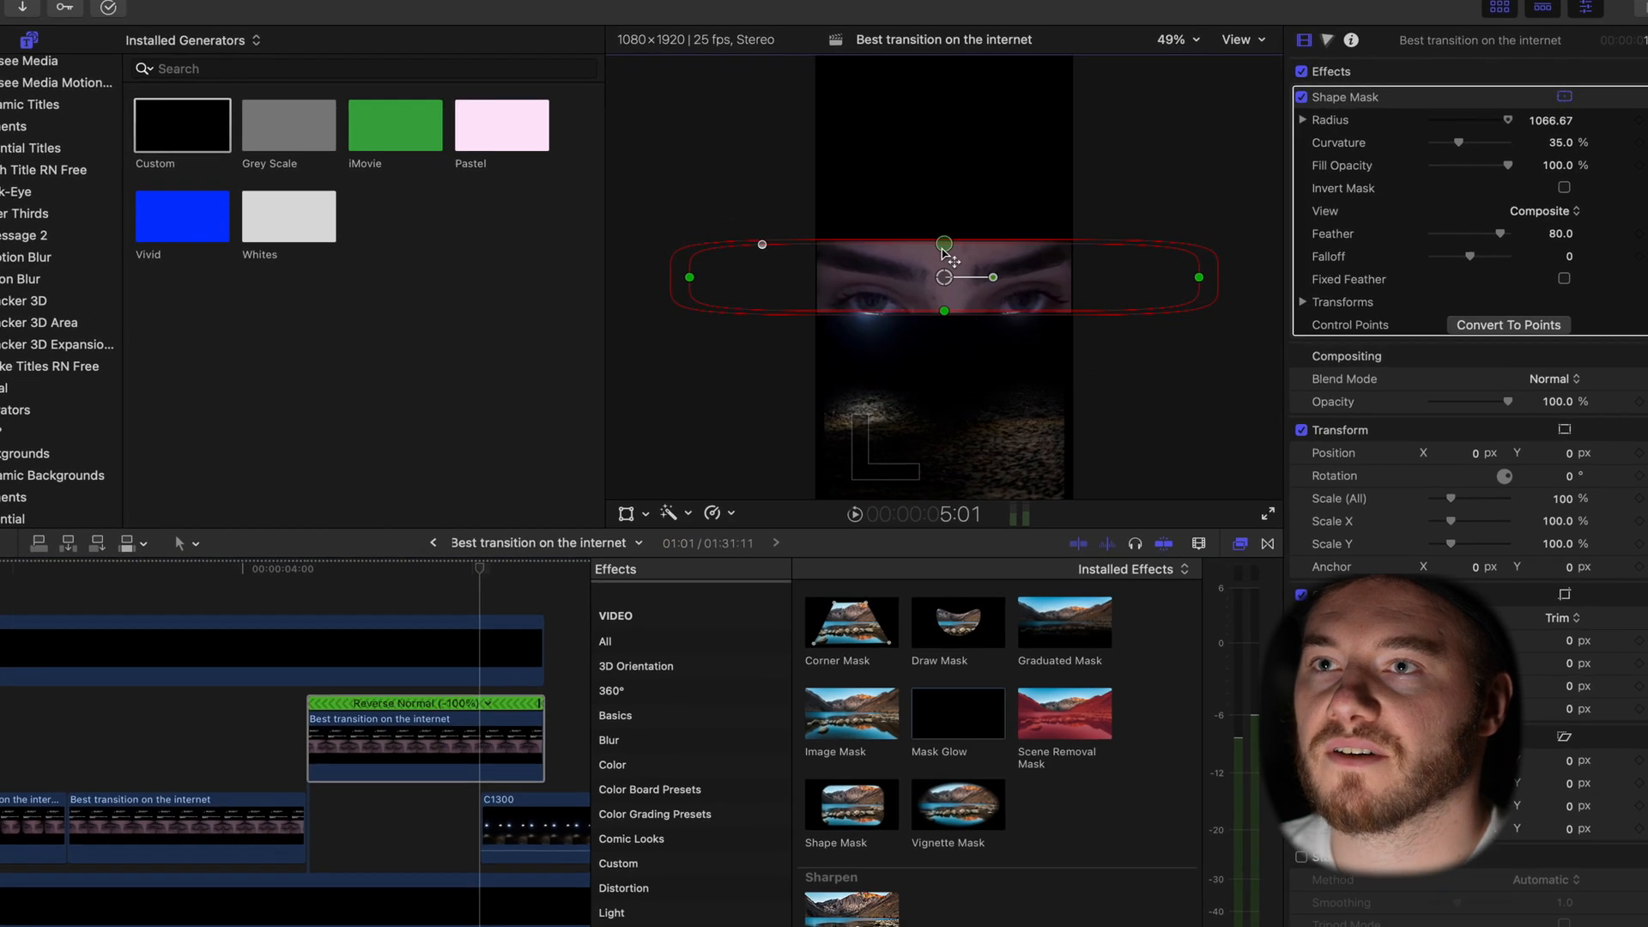
pyautogui.moveTo(689, 277); pyautogui.dragTo(847, 288)
pyautogui.moveTo(715, 357); pyautogui.dragTo(770, 355)
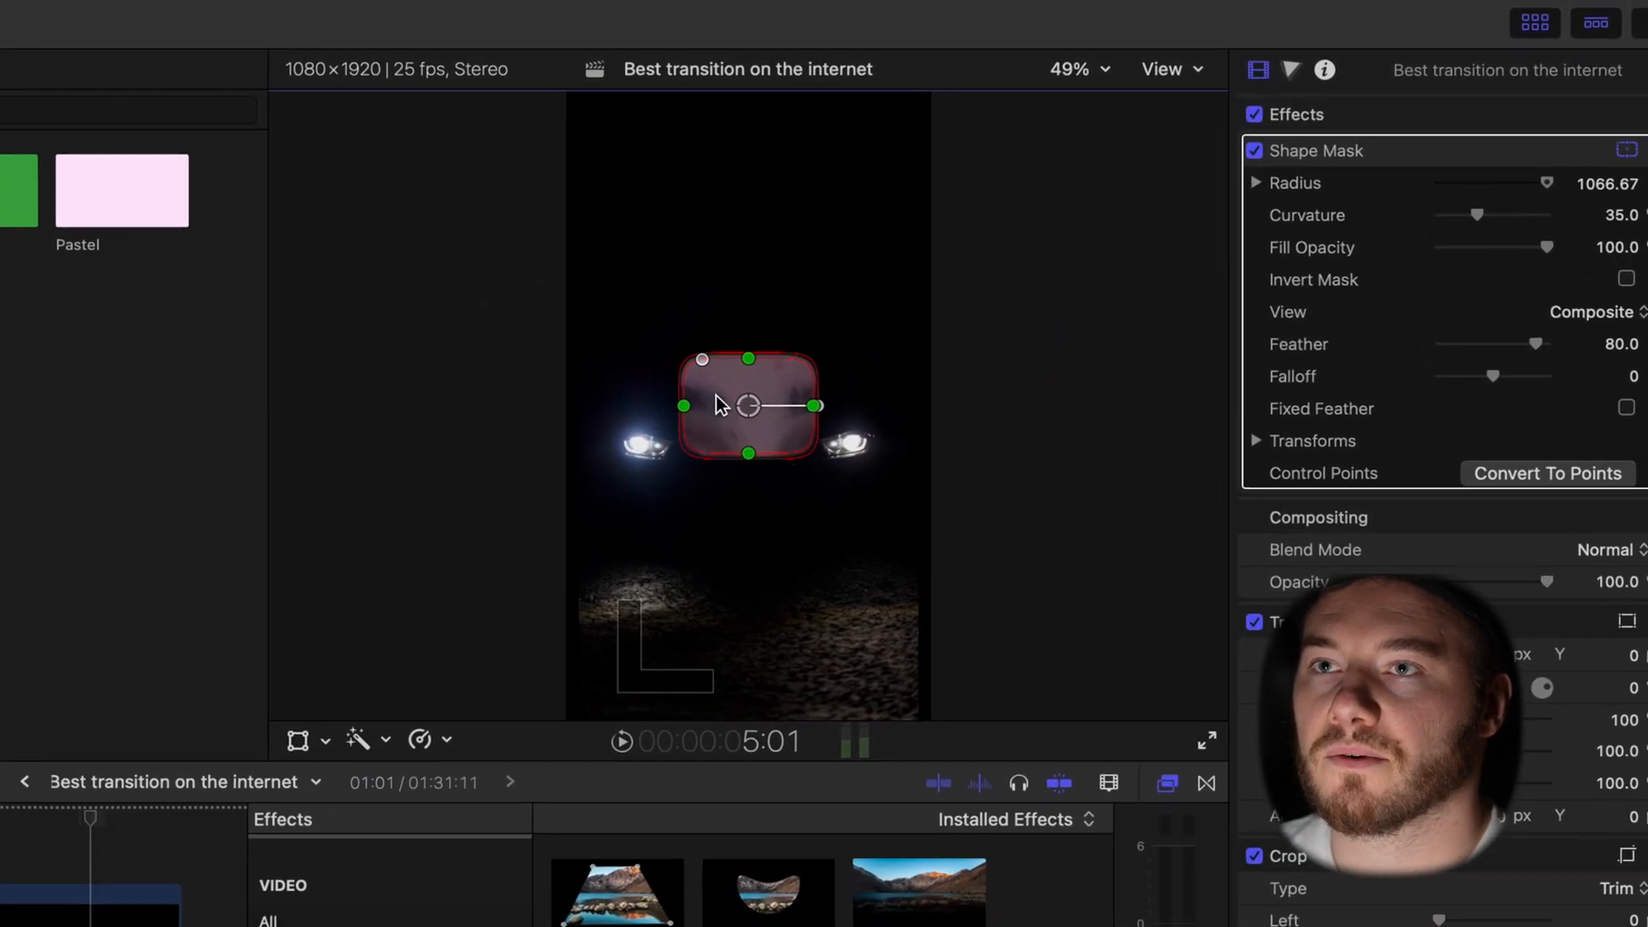
pyautogui.moveTo(740, 416); pyautogui.dragTo(600, 435)
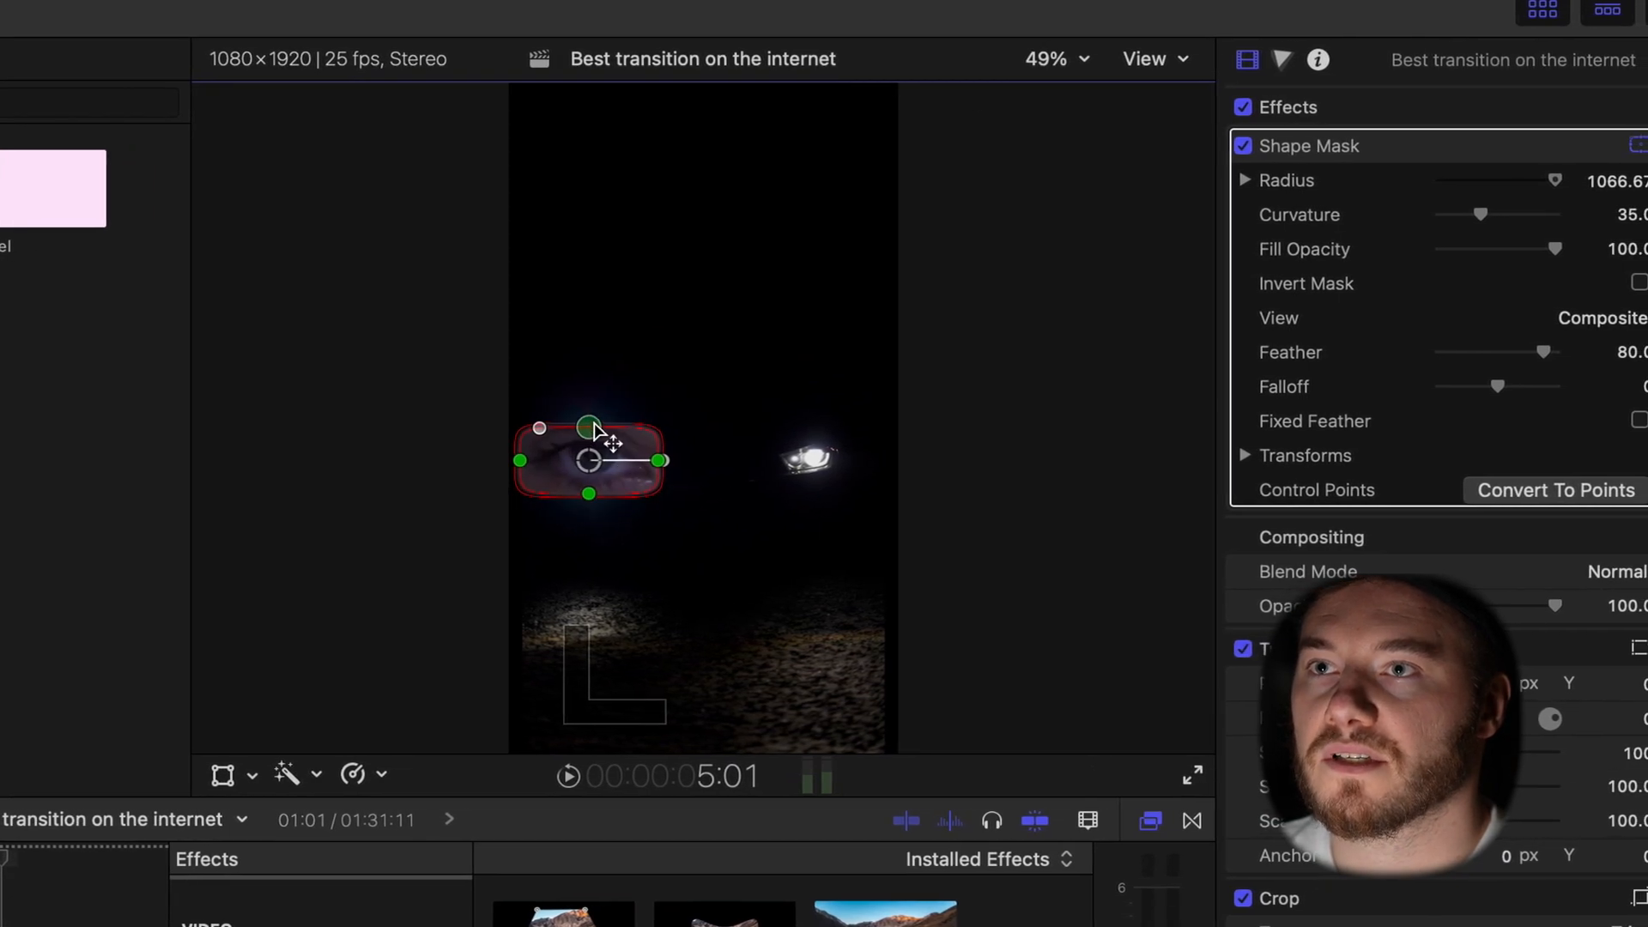
# Refine the shape mask at 150% view into an ellipse with 100 % curvature fitted around the left-hand eye
pyautogui.click(1069, 60)
pyautogui.click(1073, 269)
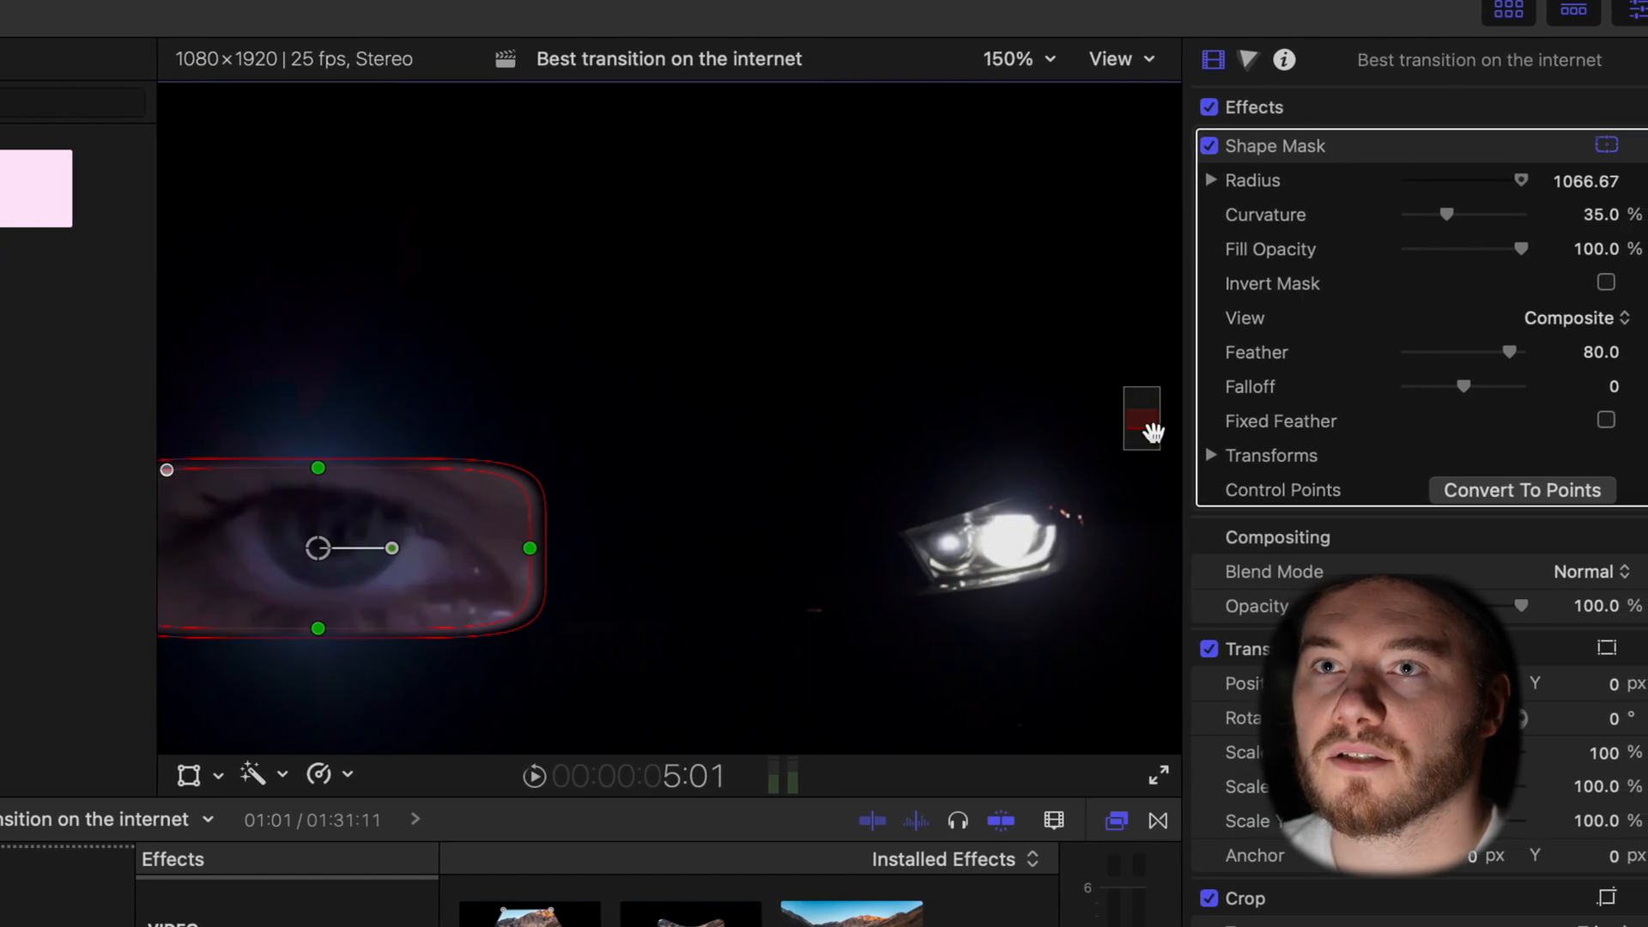
pyautogui.moveTo(1139, 435); pyautogui.dragTo(1140, 437)
pyautogui.moveTo(177, 462); pyautogui.dragTo(234, 471)
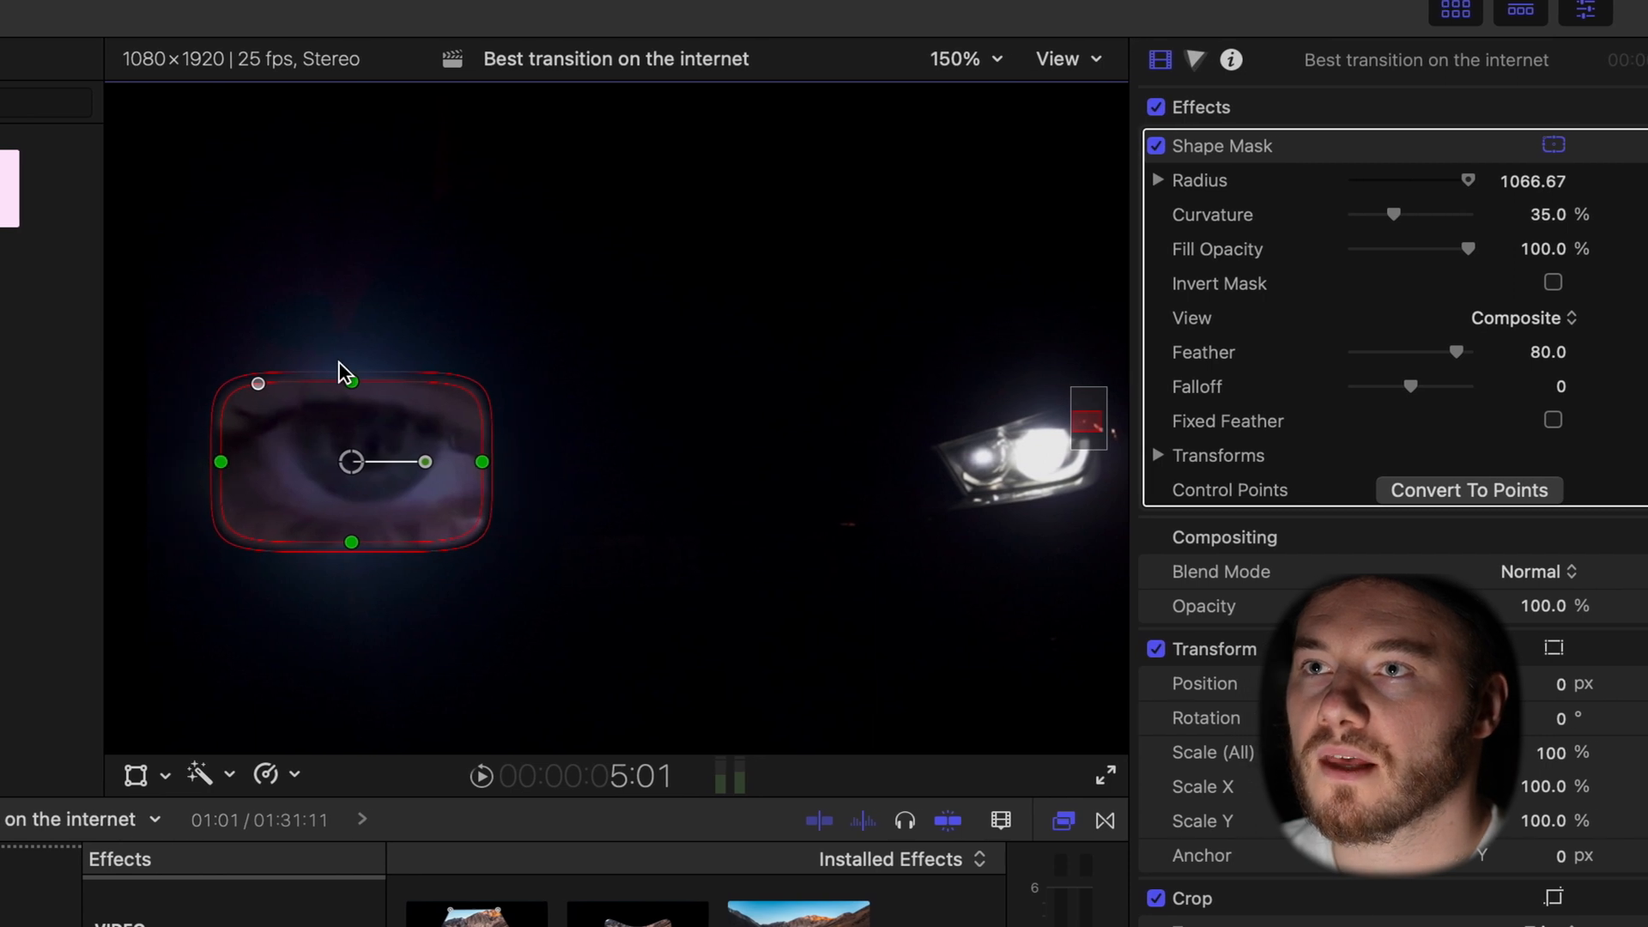
pyautogui.moveTo(249, 383); pyautogui.dragTo(306, 458)
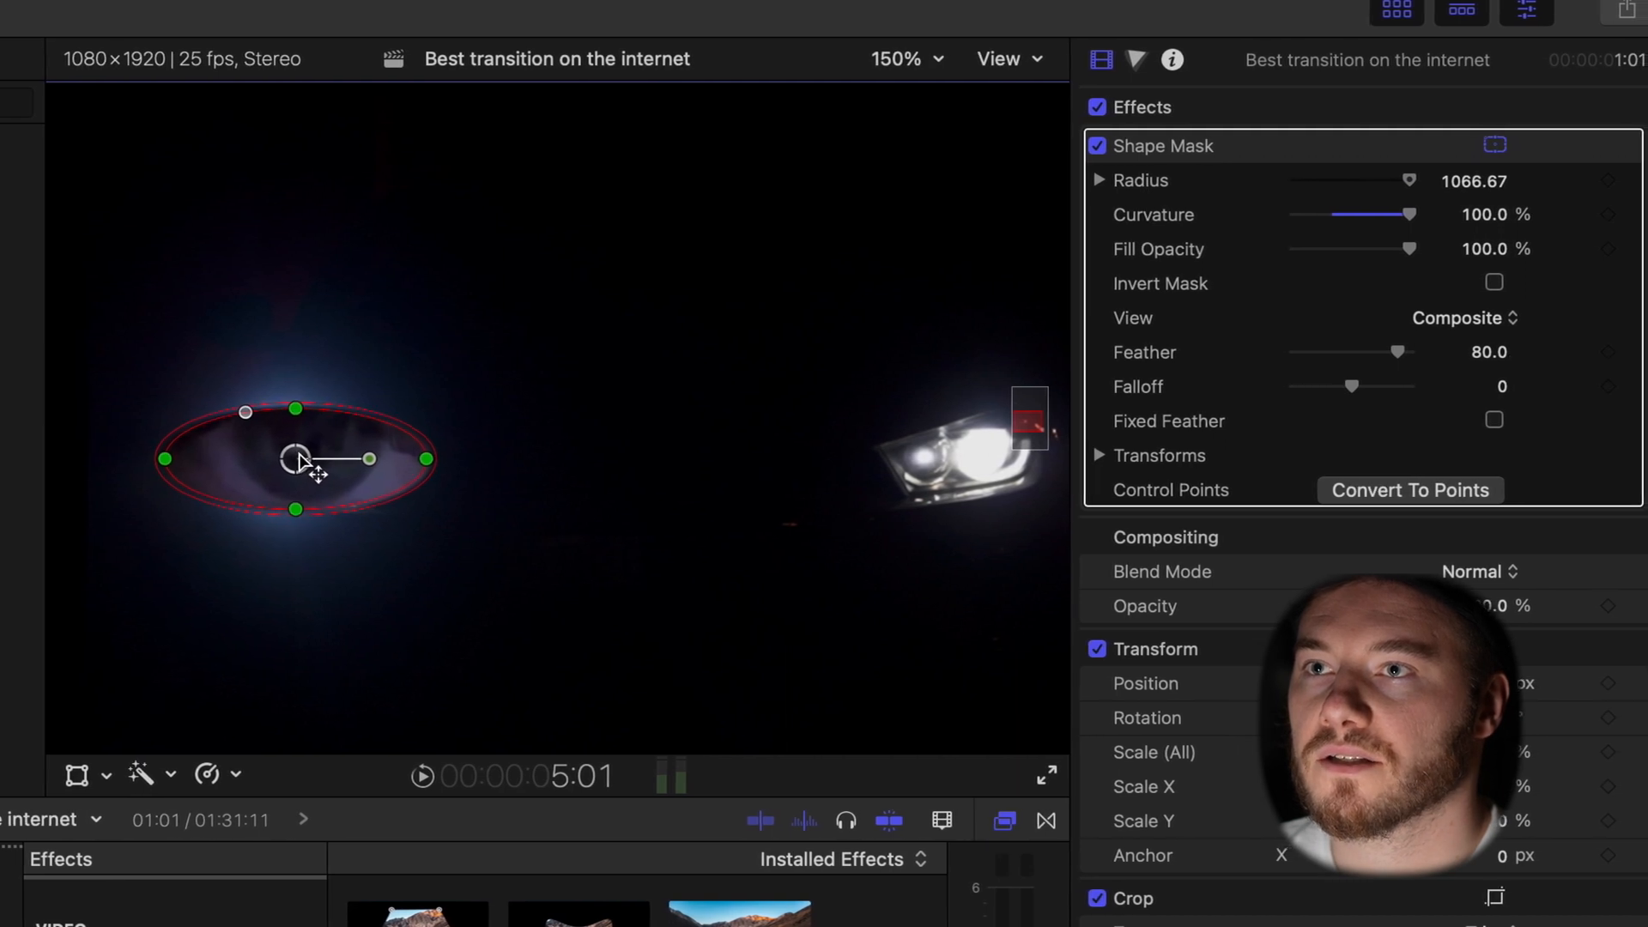
# Invert the shape mask and convert it to control points
pyautogui.click(1490, 282)
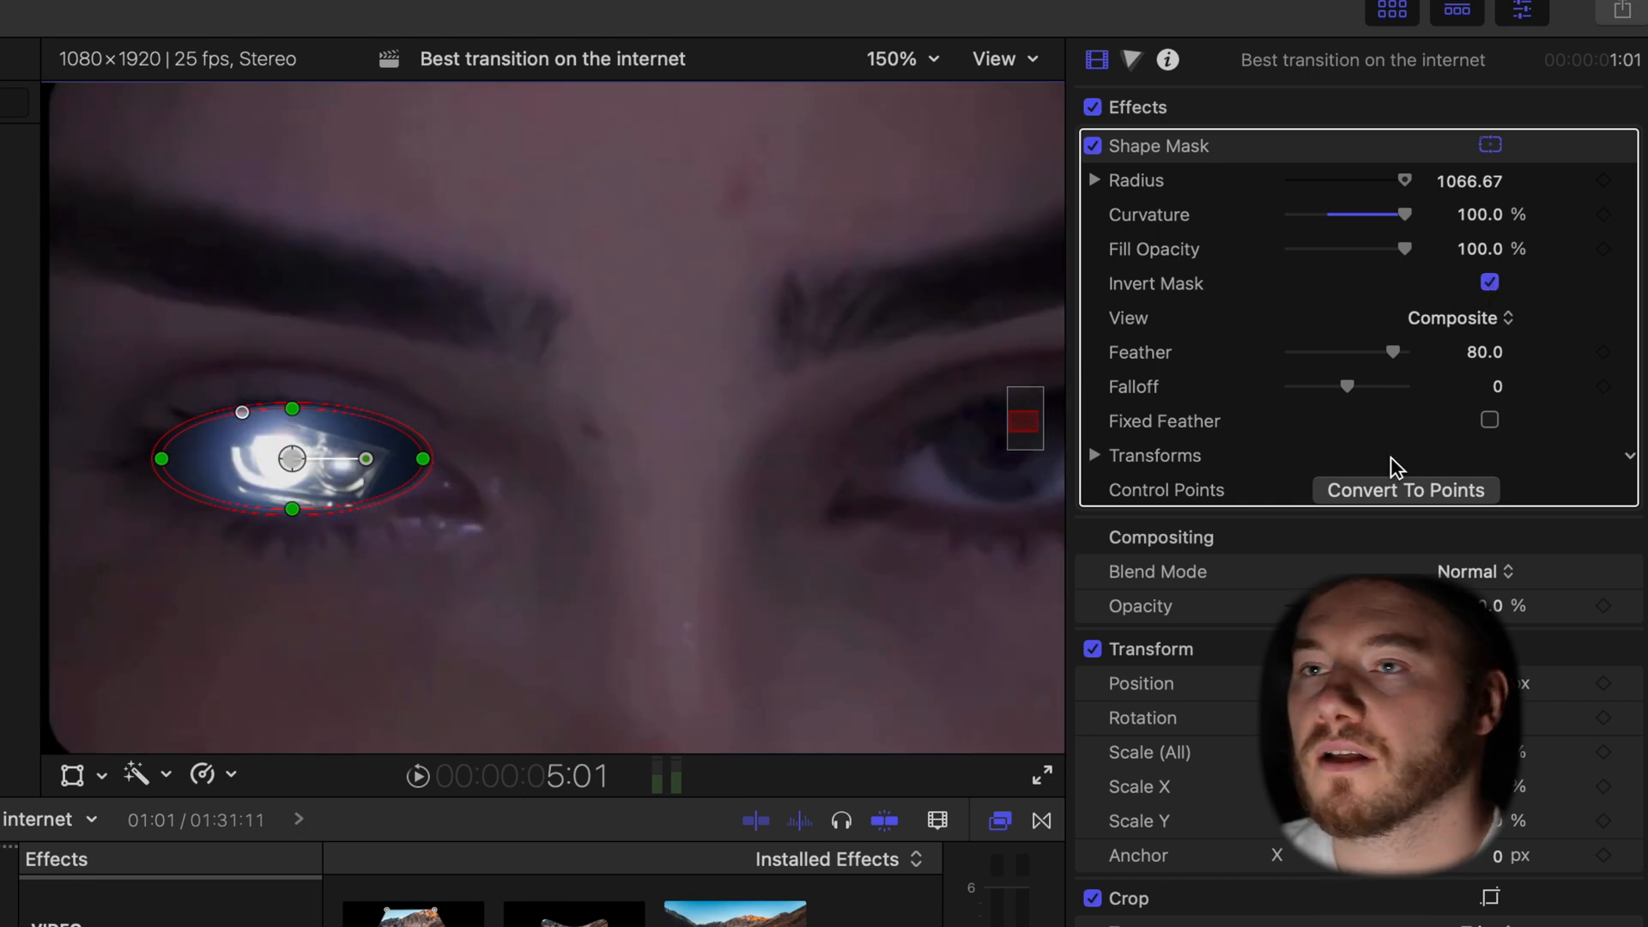
pyautogui.click(1445, 496)
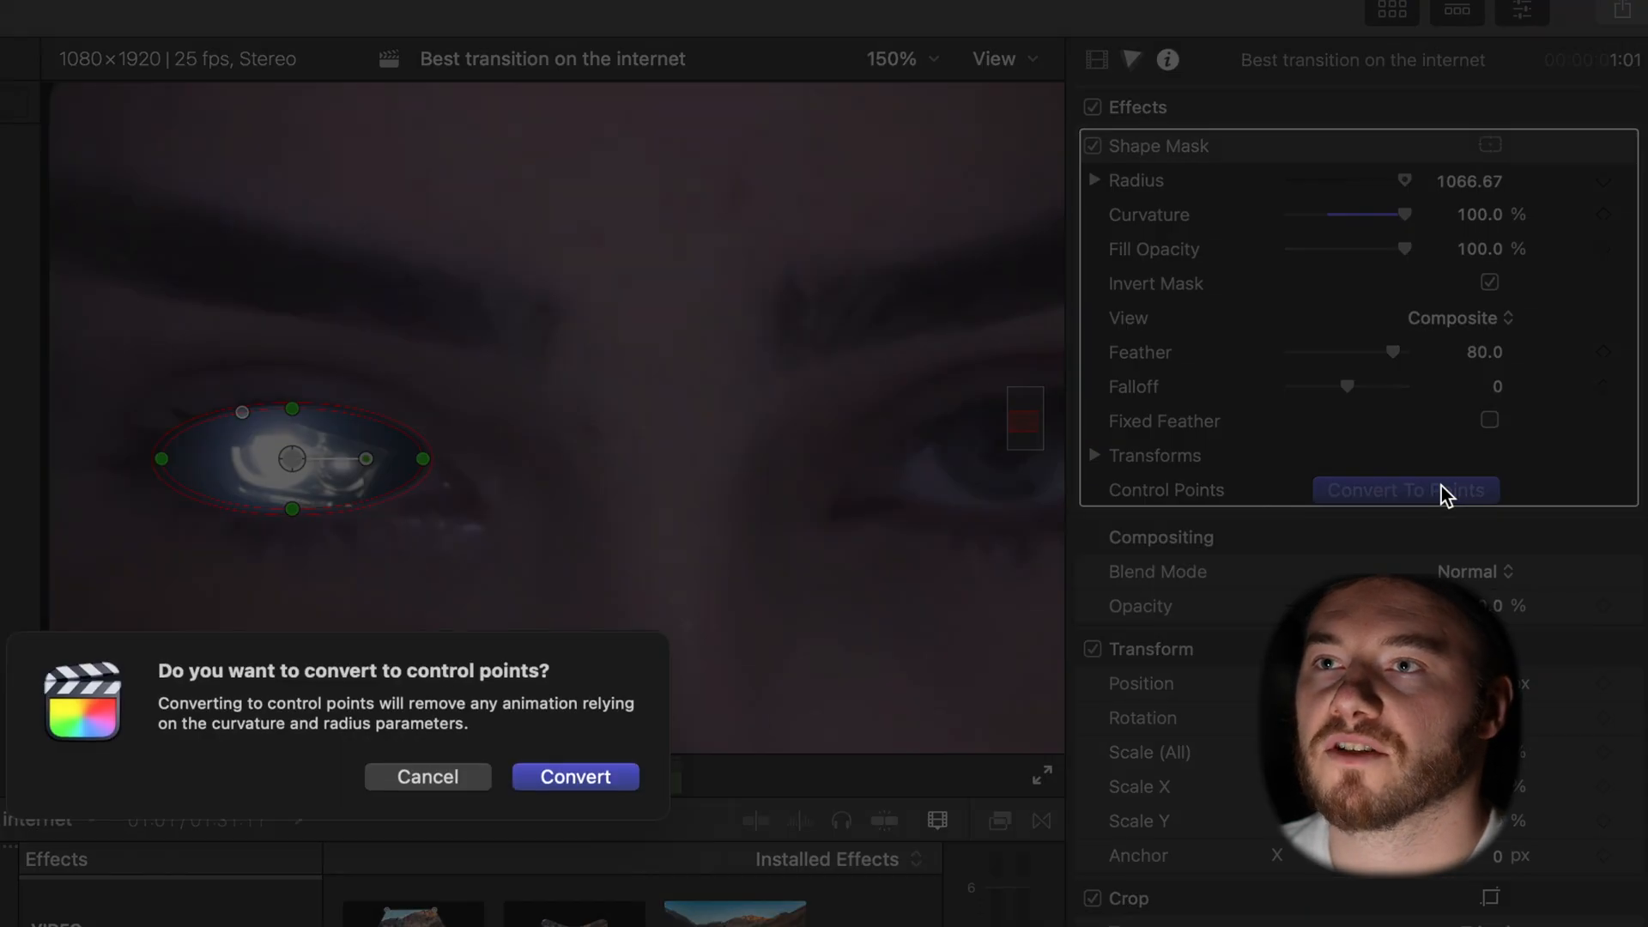
pyautogui.click(562, 778)
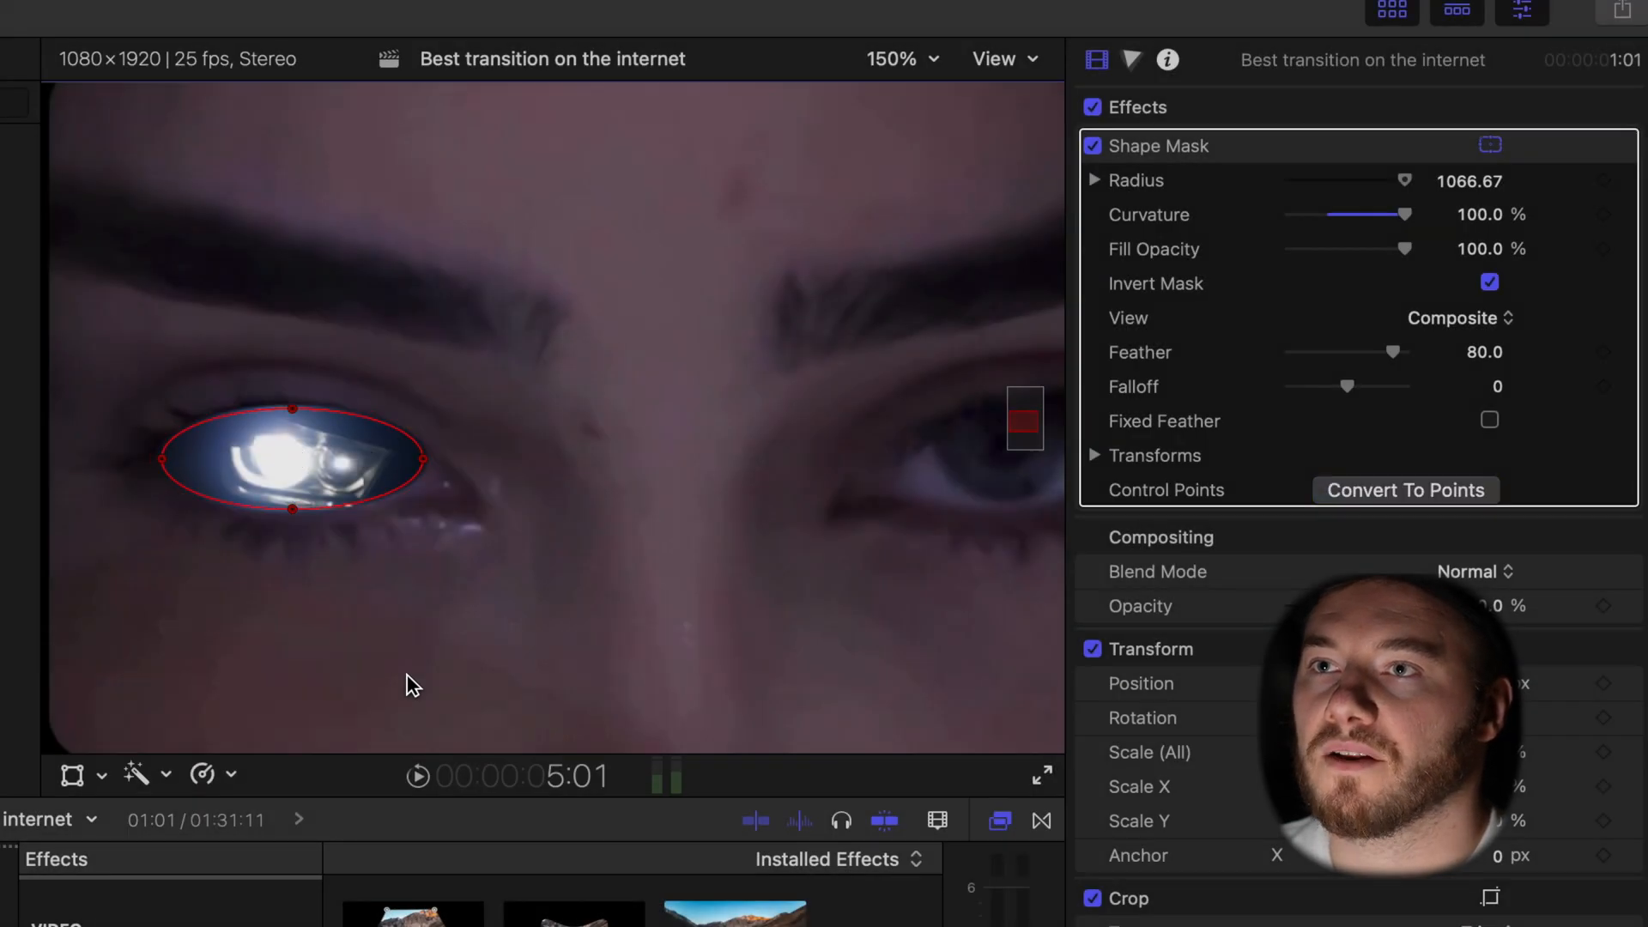
# Reshape the mask's control points to the outline of the eye and set its feather to 133
pyautogui.moveTo(420, 462); pyautogui.dragTo(445, 500)
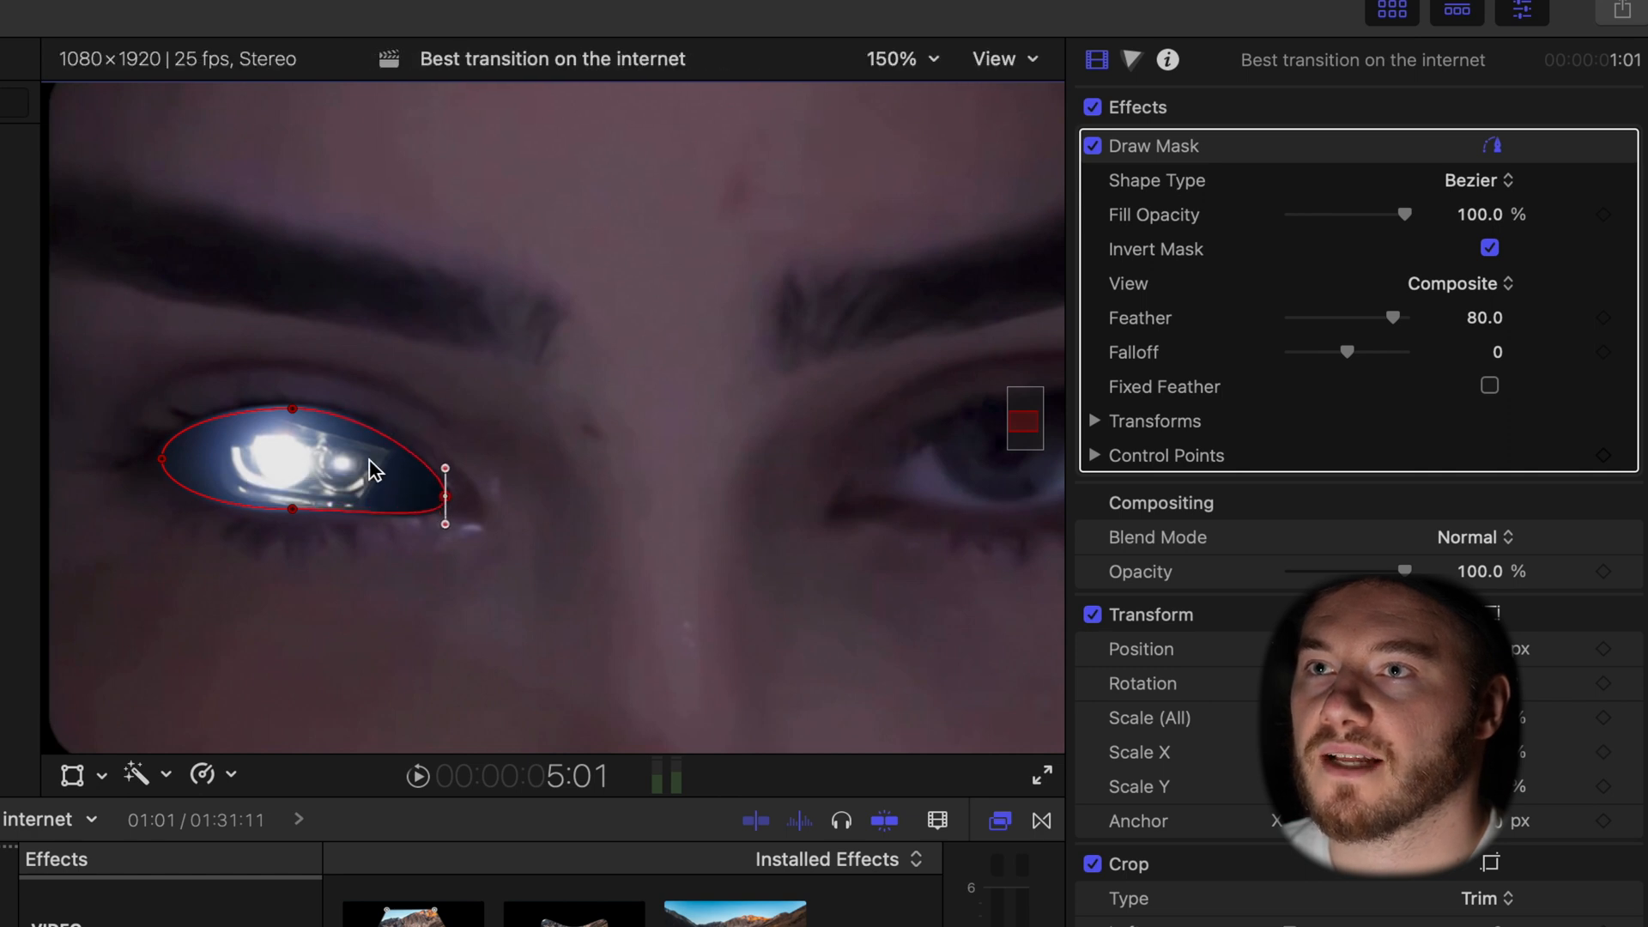
pyautogui.moveTo(288, 412)
pyautogui.mouseDown()
pyautogui.moveTo(301, 432)
pyautogui.moveTo(284, 438)
pyautogui.moveTo(289, 417)
pyautogui.mouseUp()
pyautogui.moveTo(445, 496); pyautogui.dragTo(429, 488)
pyautogui.moveTo(277, 508)
pyautogui.mouseDown()
pyautogui.moveTo(301, 512)
pyautogui.moveTo(290, 502)
pyautogui.mouseUp()
pyautogui.click(164, 459)
pyautogui.moveTo(171, 457)
pyautogui.mouseDown()
pyautogui.moveTo(188, 464)
pyautogui.moveTo(192, 443)
pyautogui.mouseUp()
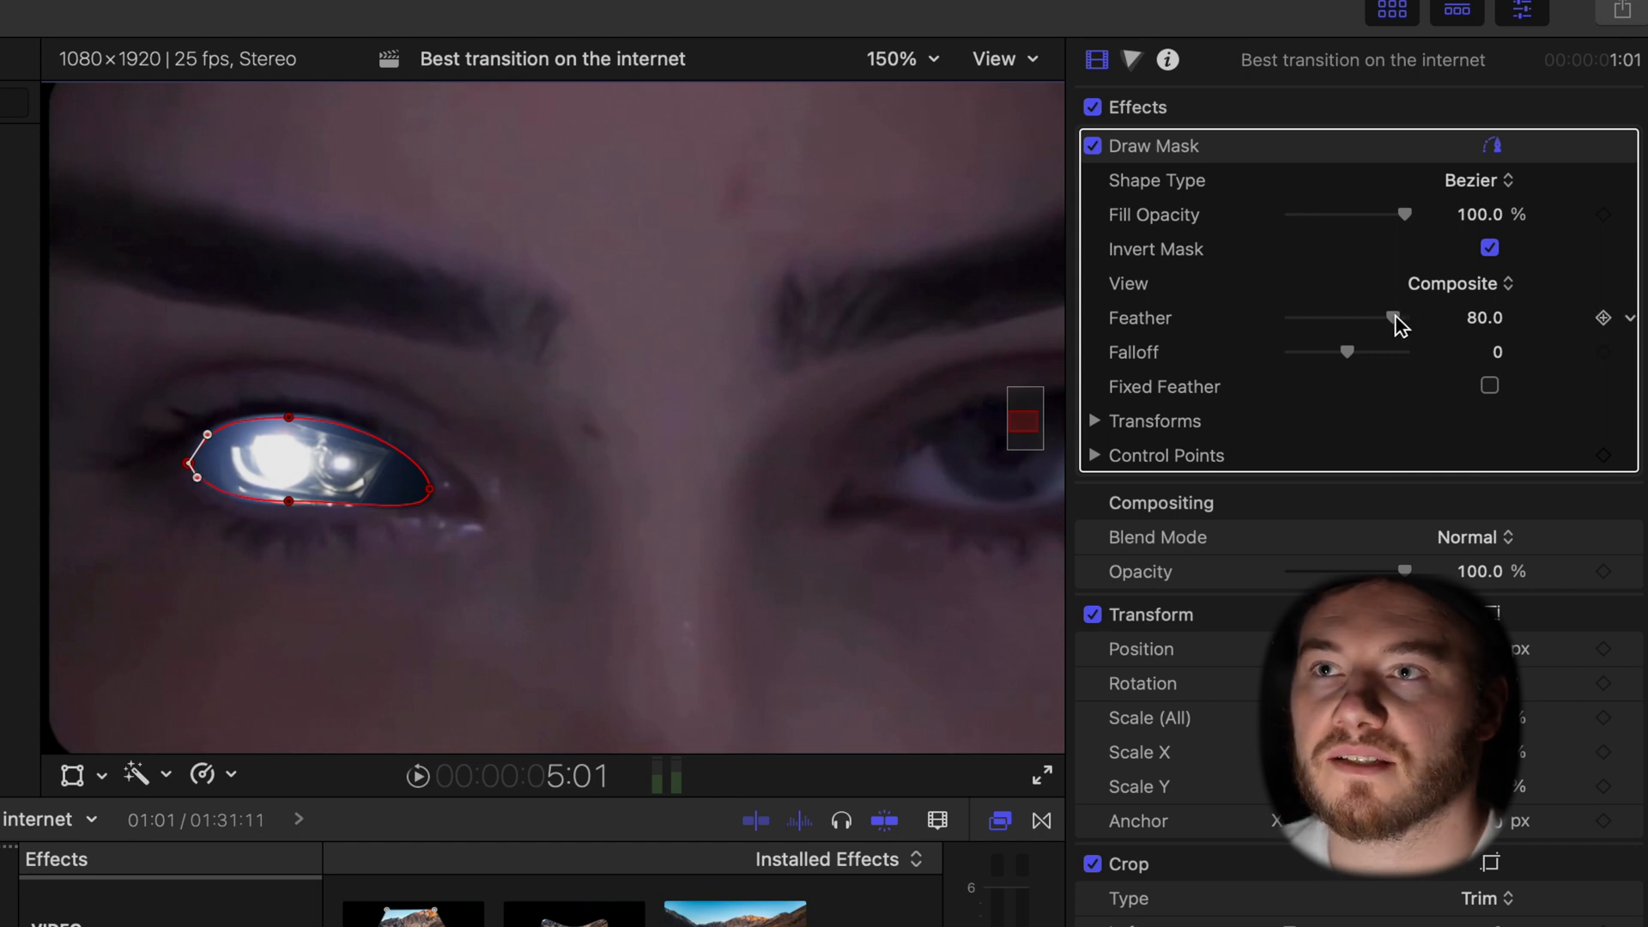
pyautogui.moveTo(1384, 317); pyautogui.dragTo(1482, 332)
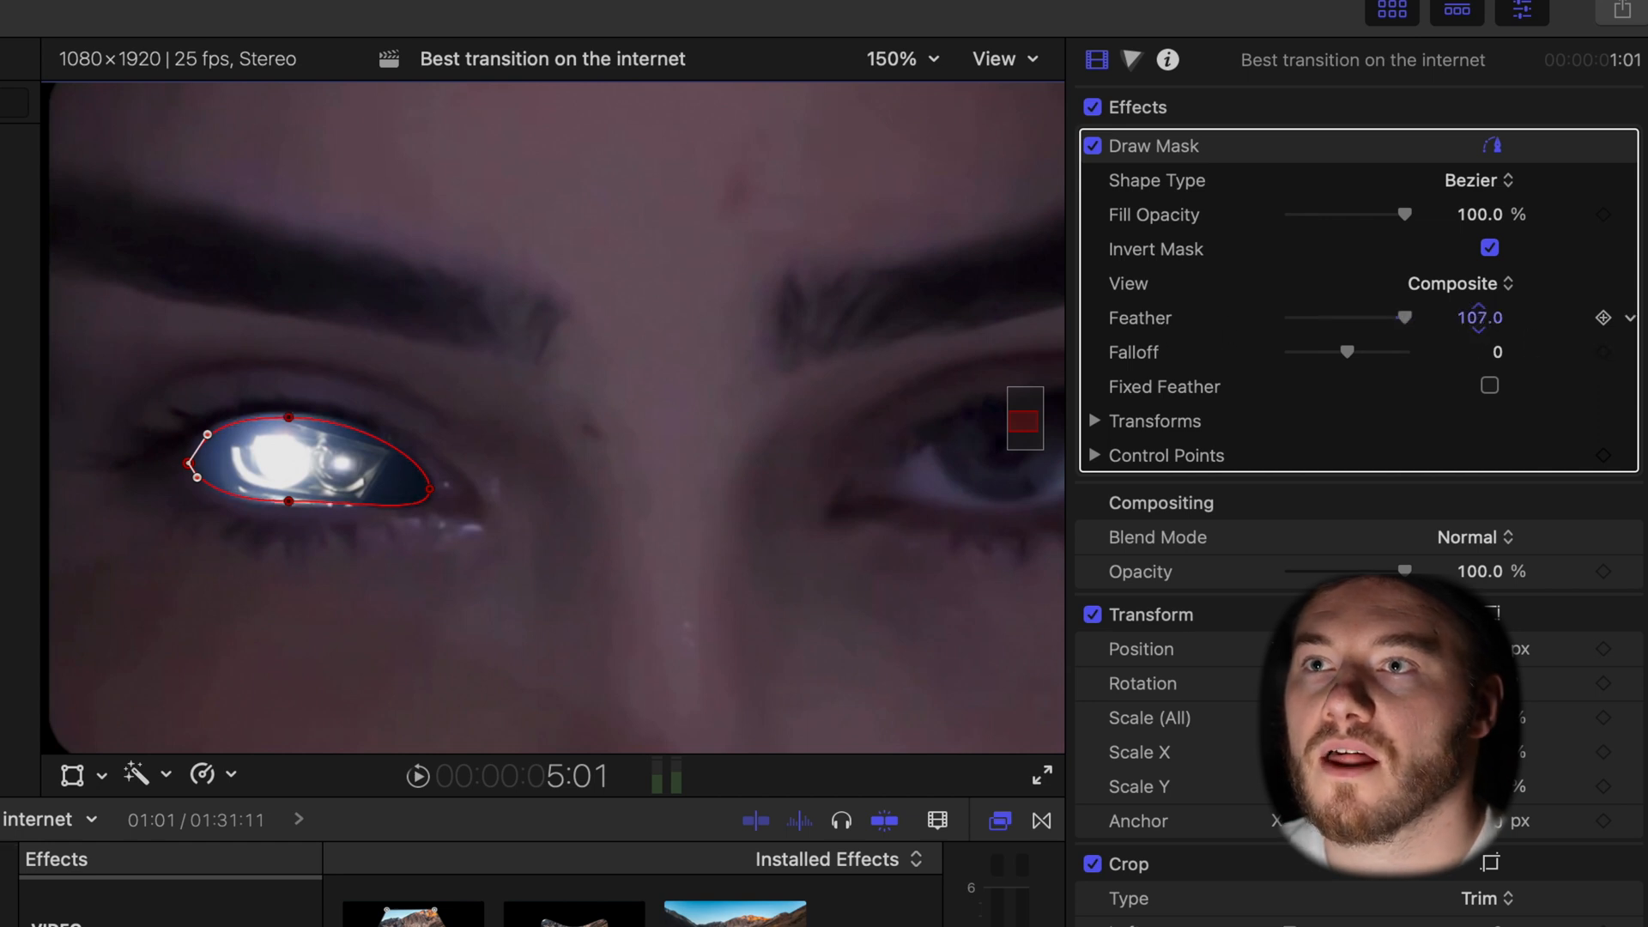
pyautogui.moveTo(1477, 317)
pyautogui.mouseDown()
pyautogui.moveTo(1493, 317)
pyautogui.moveTo(1462, 318)
pyautogui.mouseUp()
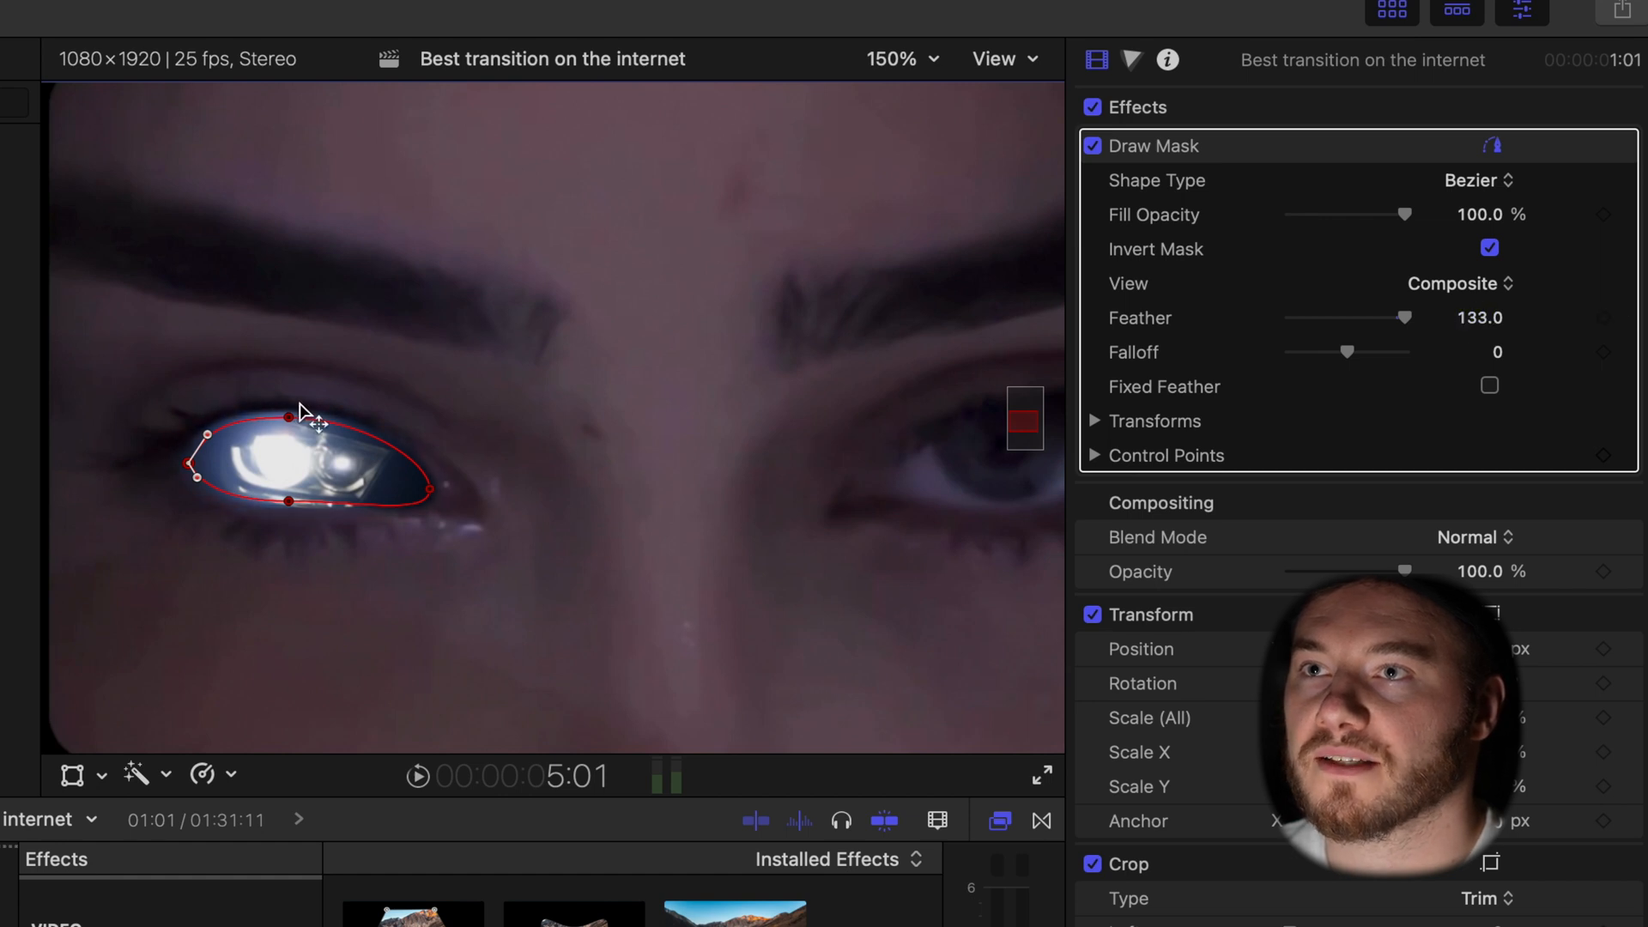
# Tighten the mask's control points closely around the headlight and set its feather to 159
pyautogui.moveTo(288, 418); pyautogui.dragTo(288, 430)
pyautogui.moveTo(429, 488); pyautogui.dragTo(290, 497)
pyautogui.moveTo(189, 463); pyautogui.dragTo(208, 464)
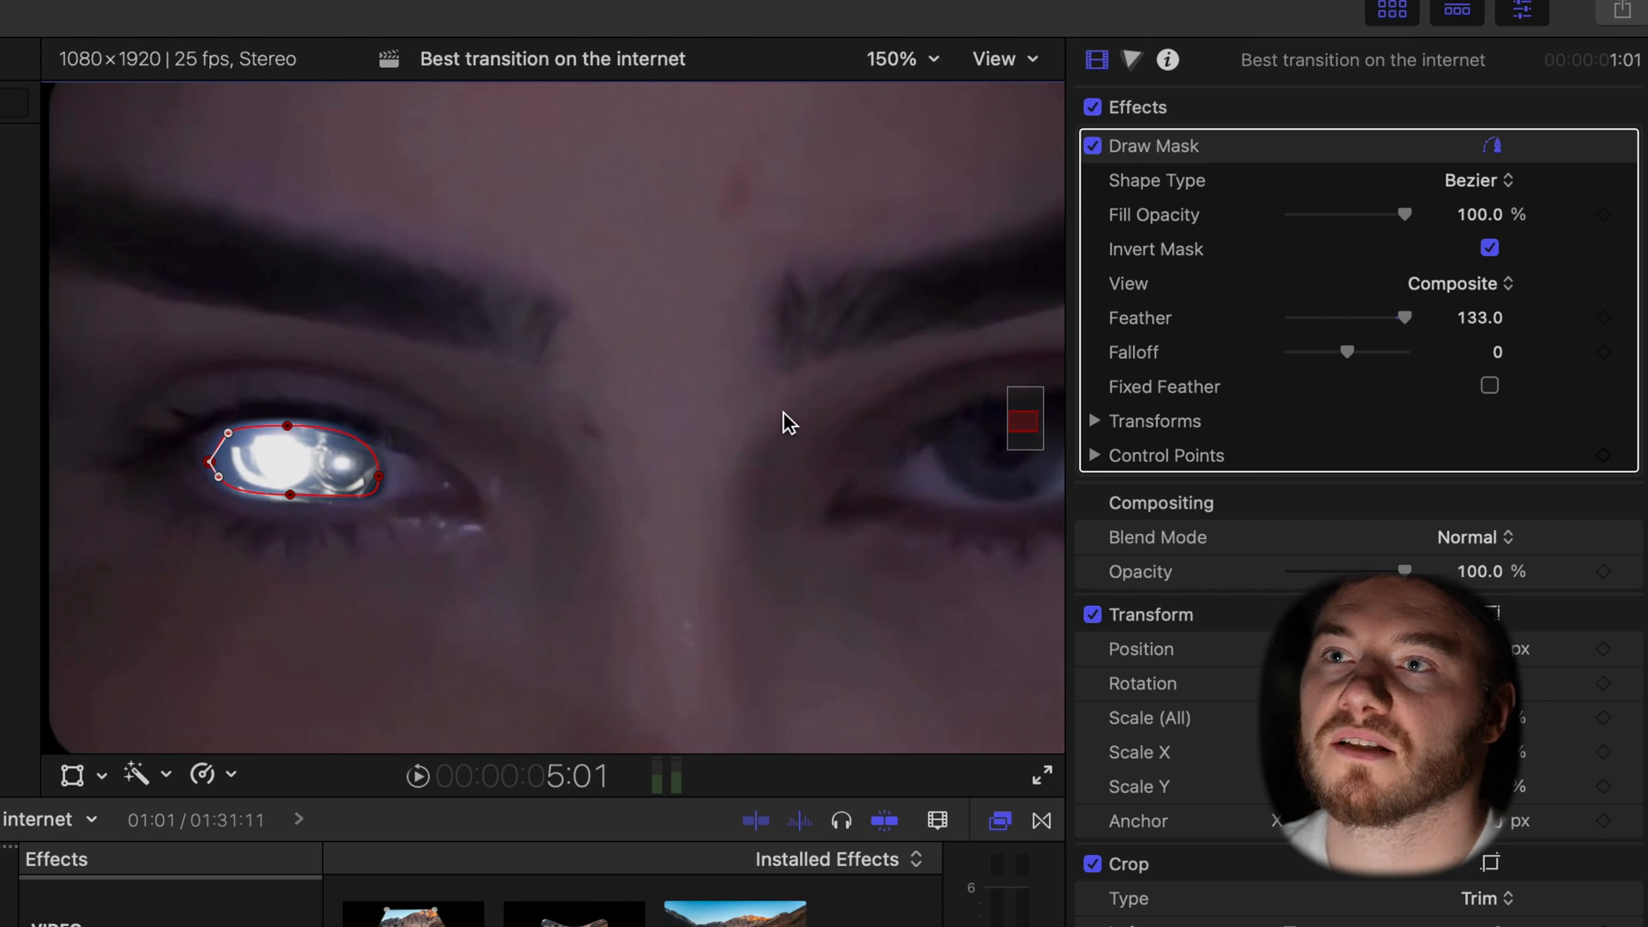
pyautogui.moveTo(1485, 319); pyautogui.dragTo(1485, 275)
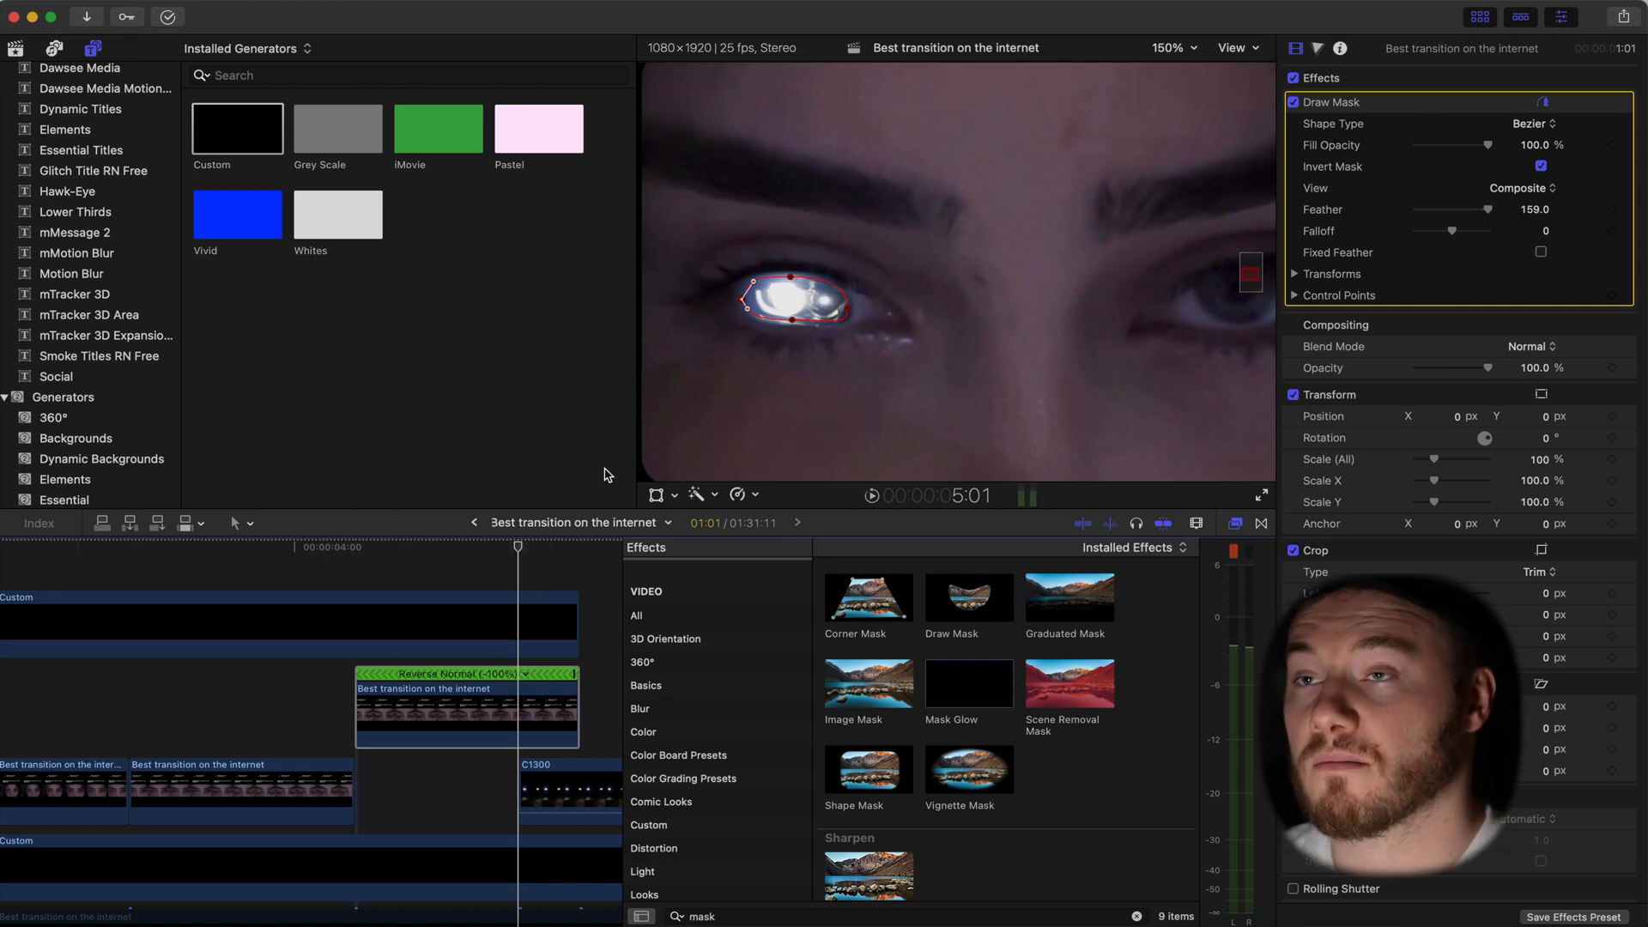
# Duplicate the Draw Mask onto the same eye clip and move and reshape the copy to fit the right-hand eye
pyautogui.press('super+shift+v')
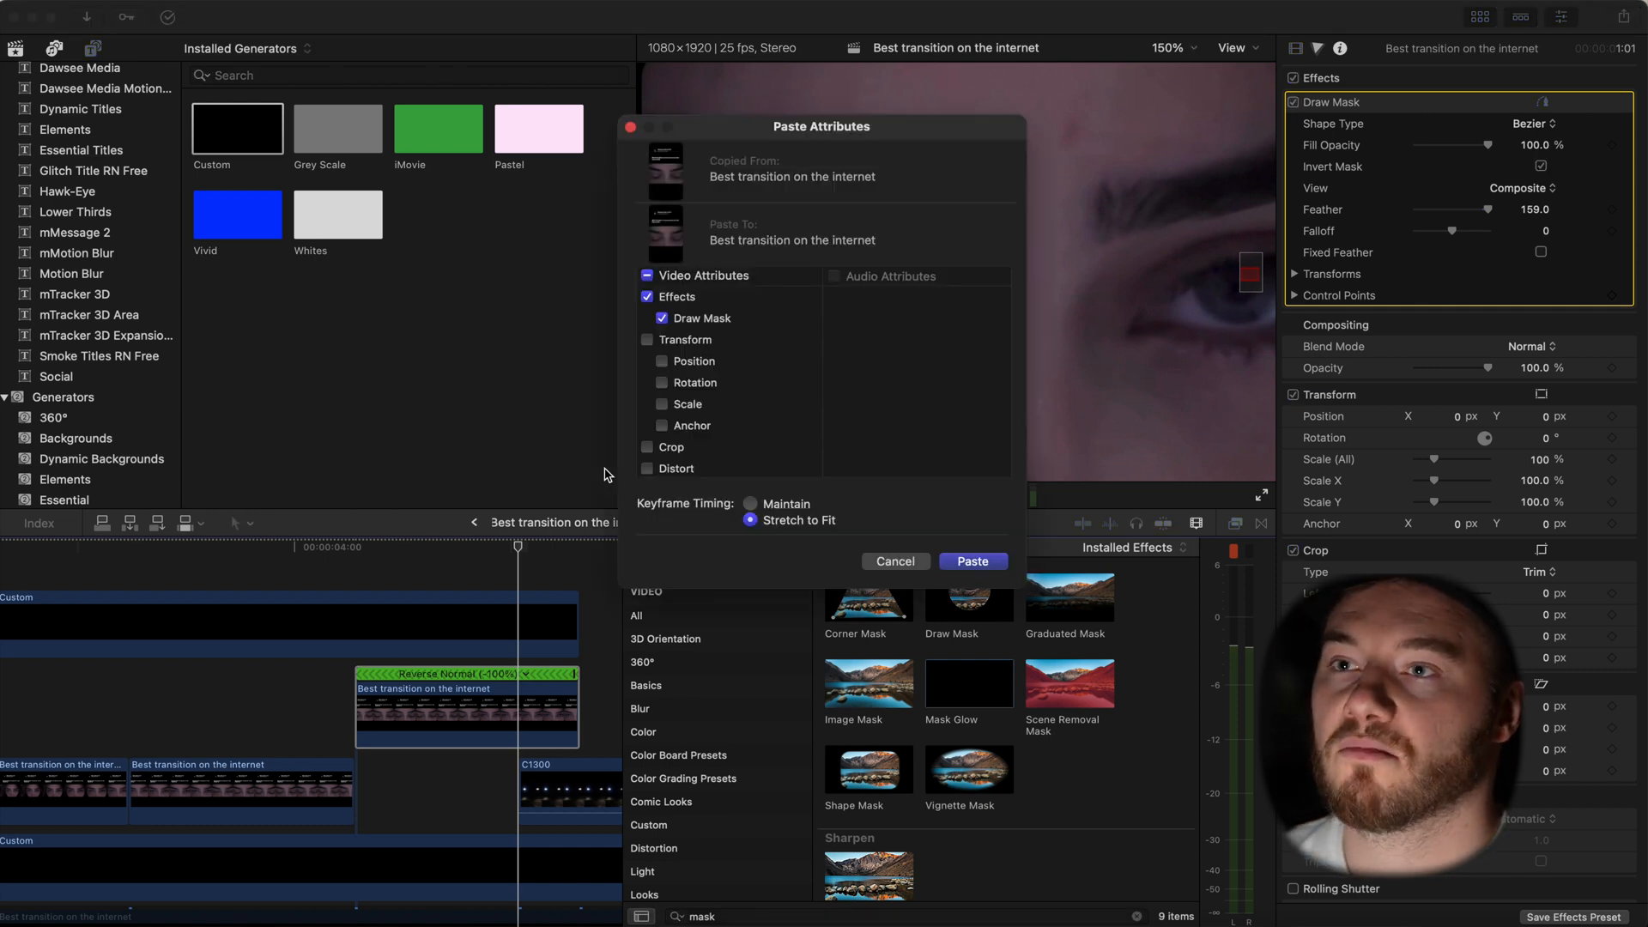
pyautogui.press('Return')
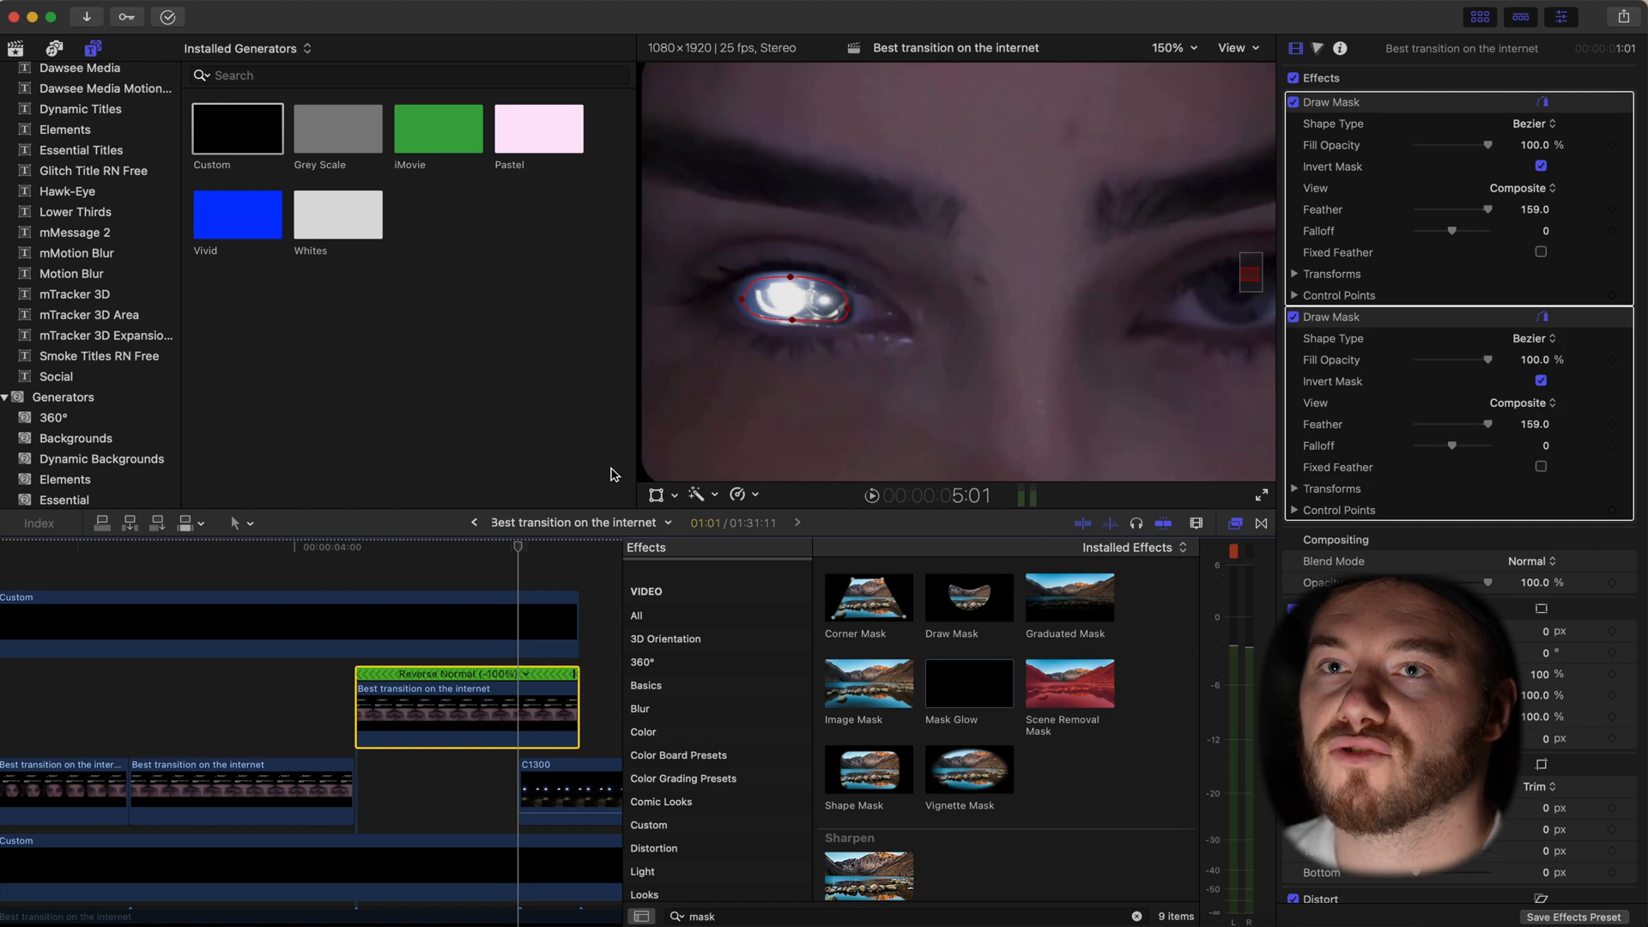
pyautogui.click(1359, 327)
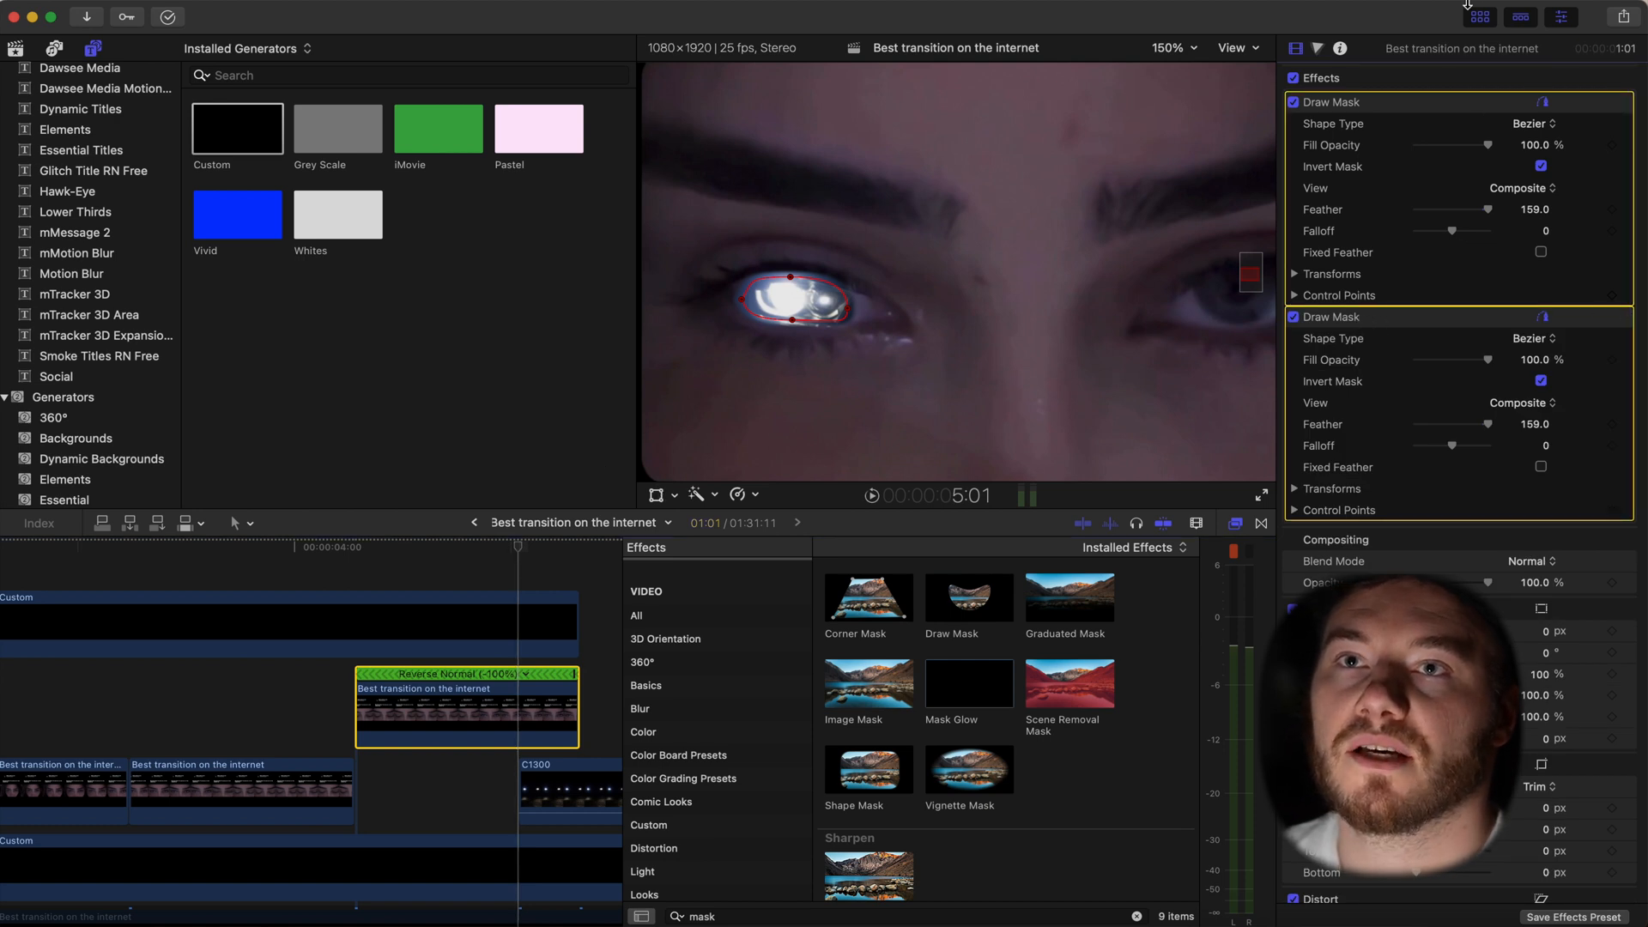
pyautogui.click(1424, 103)
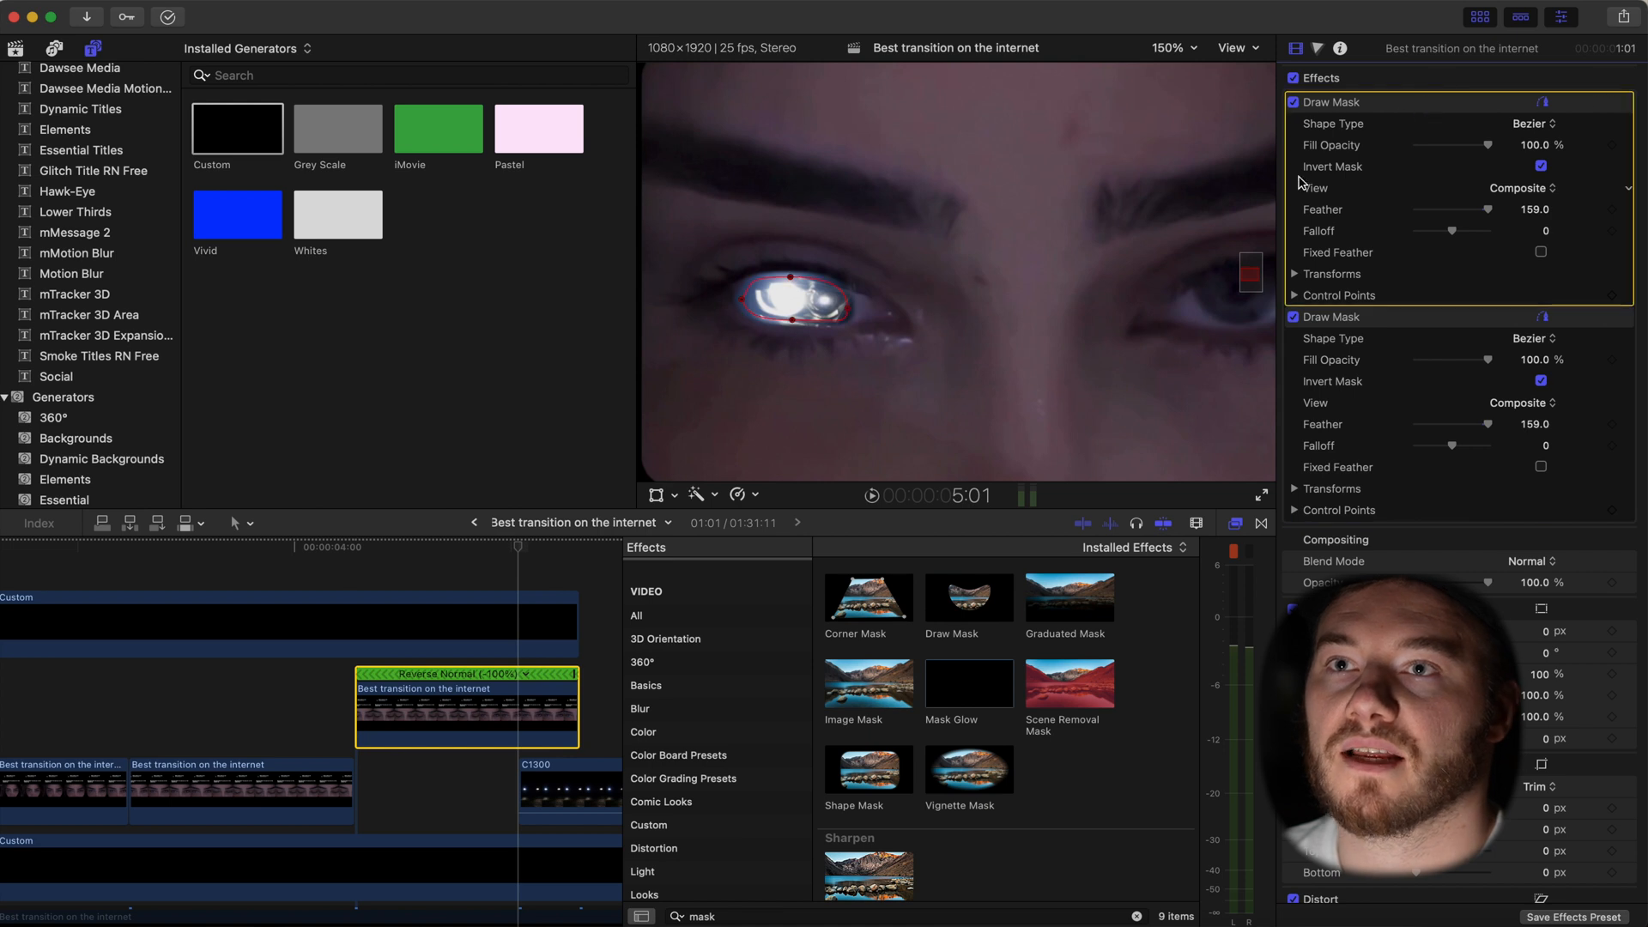
pyautogui.moveTo(828, 302)
pyautogui.mouseDown()
pyautogui.moveTo(1245, 301)
pyautogui.moveTo(1251, 273)
pyautogui.mouseUp()
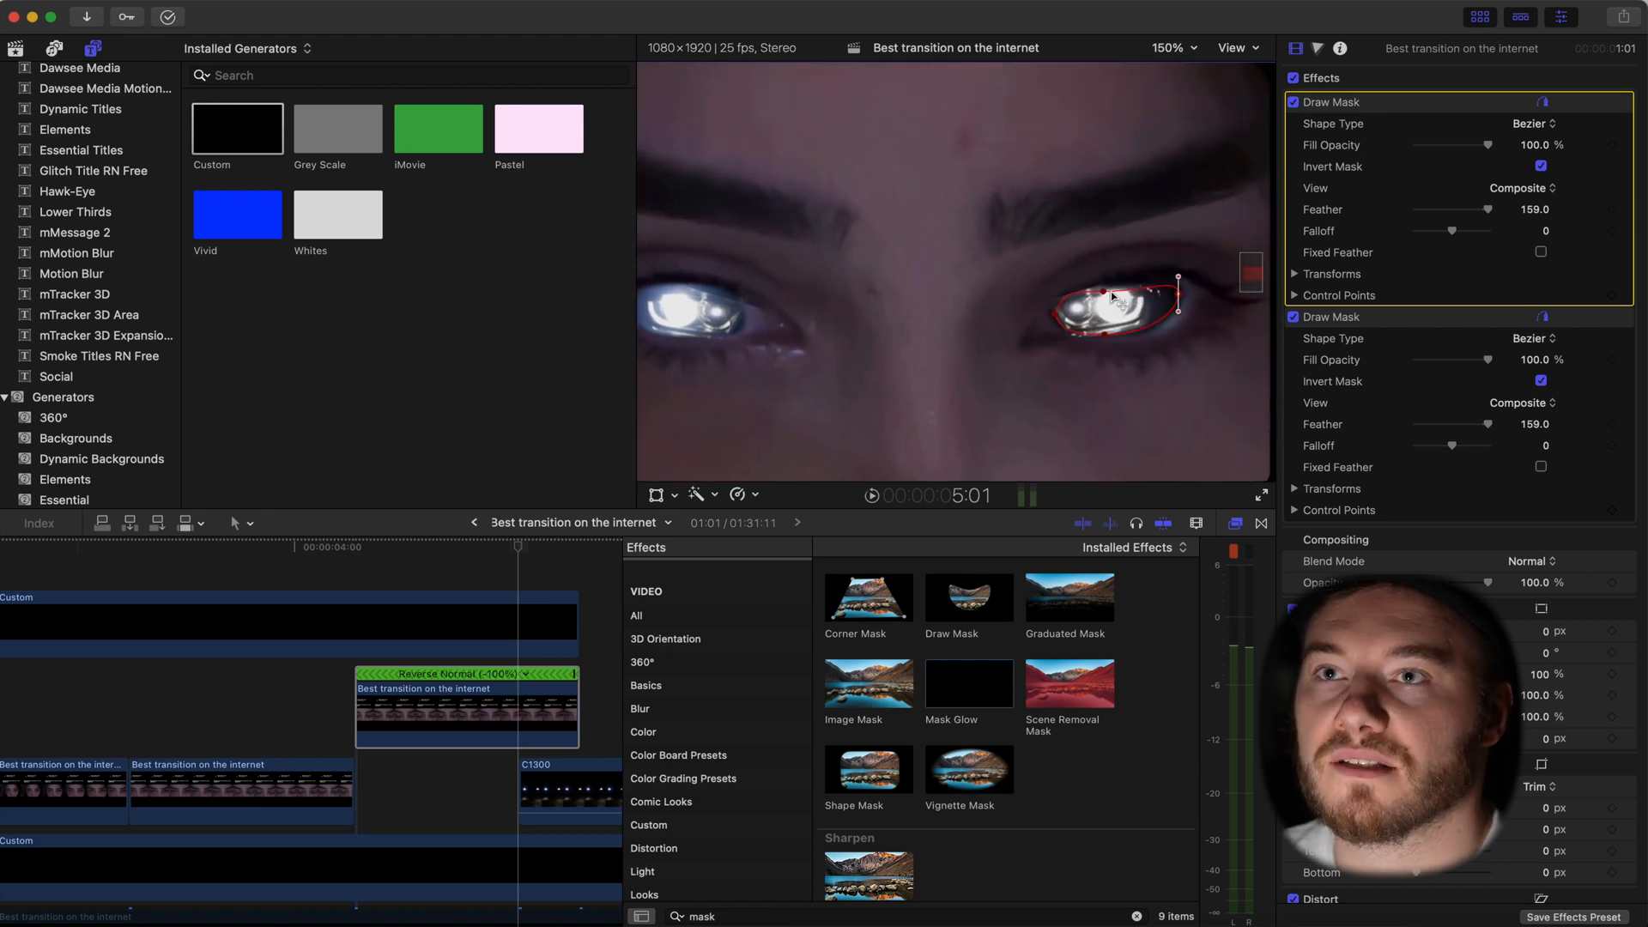
pyautogui.moveTo(1102, 291); pyautogui.dragTo(1138, 328)
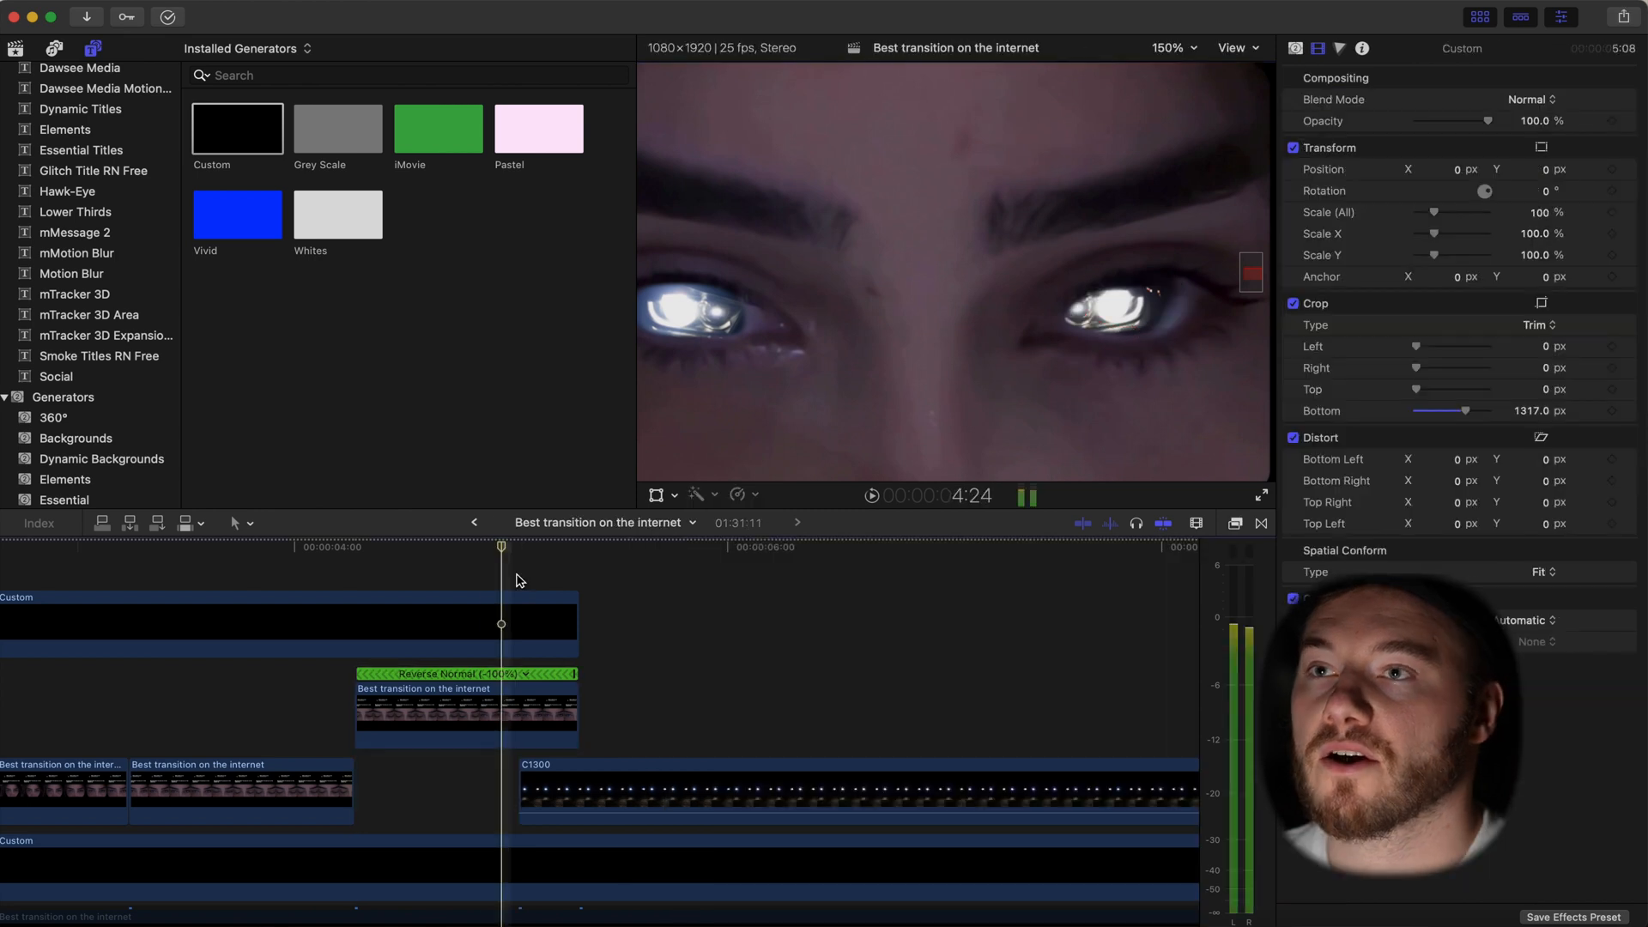
# Find the frame where the eyes start opening and move the C1300 headlights clip to start there, at 4:21
pyautogui.press('Left')
pyautogui.press('Left')
pyautogui.press('Left')
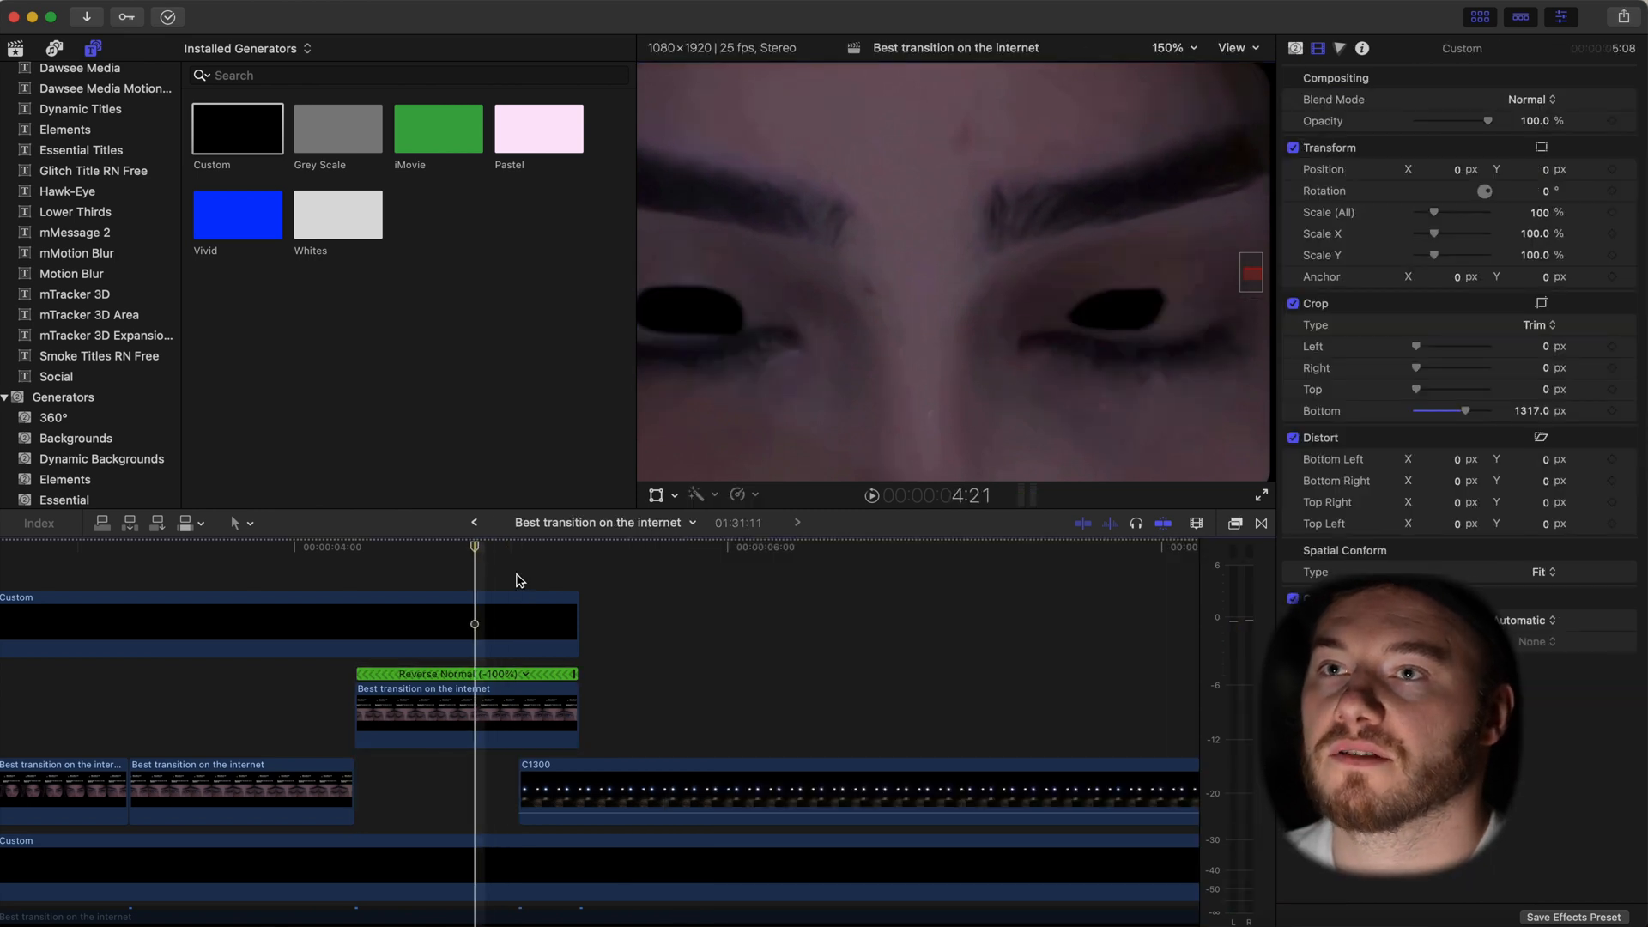
pyautogui.press('Right')
pyautogui.press('Right')
pyautogui.press('Left')
pyautogui.press('Left')
pyautogui.press('Right')
pyautogui.press('Left')
pyautogui.press('Right')
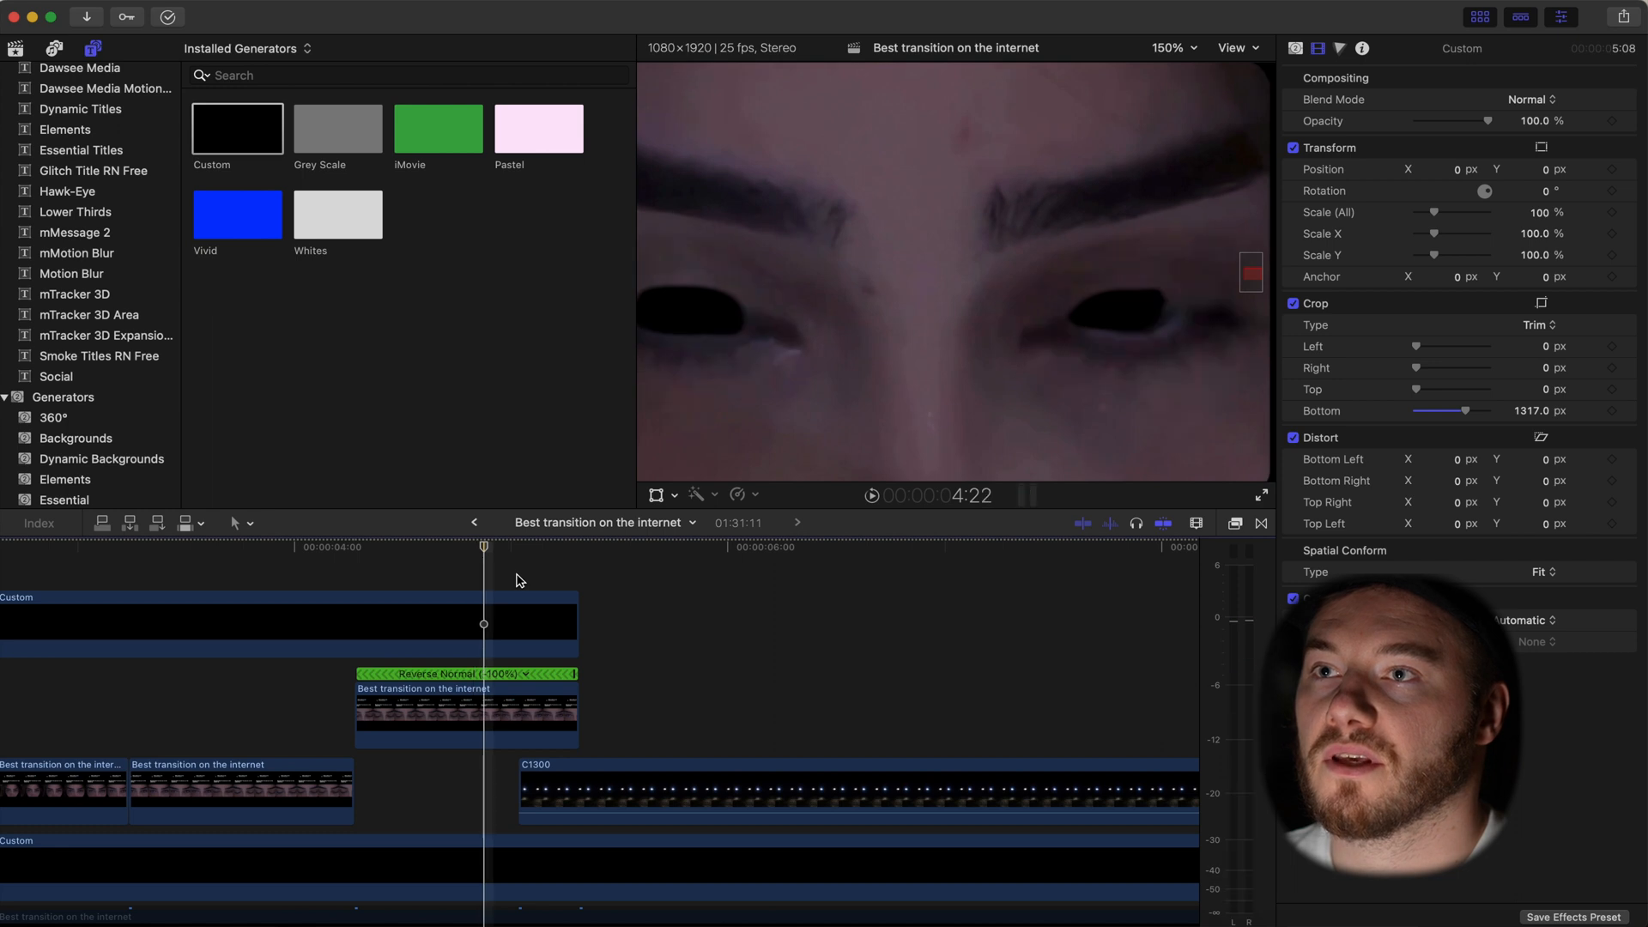
pyautogui.press('Left')
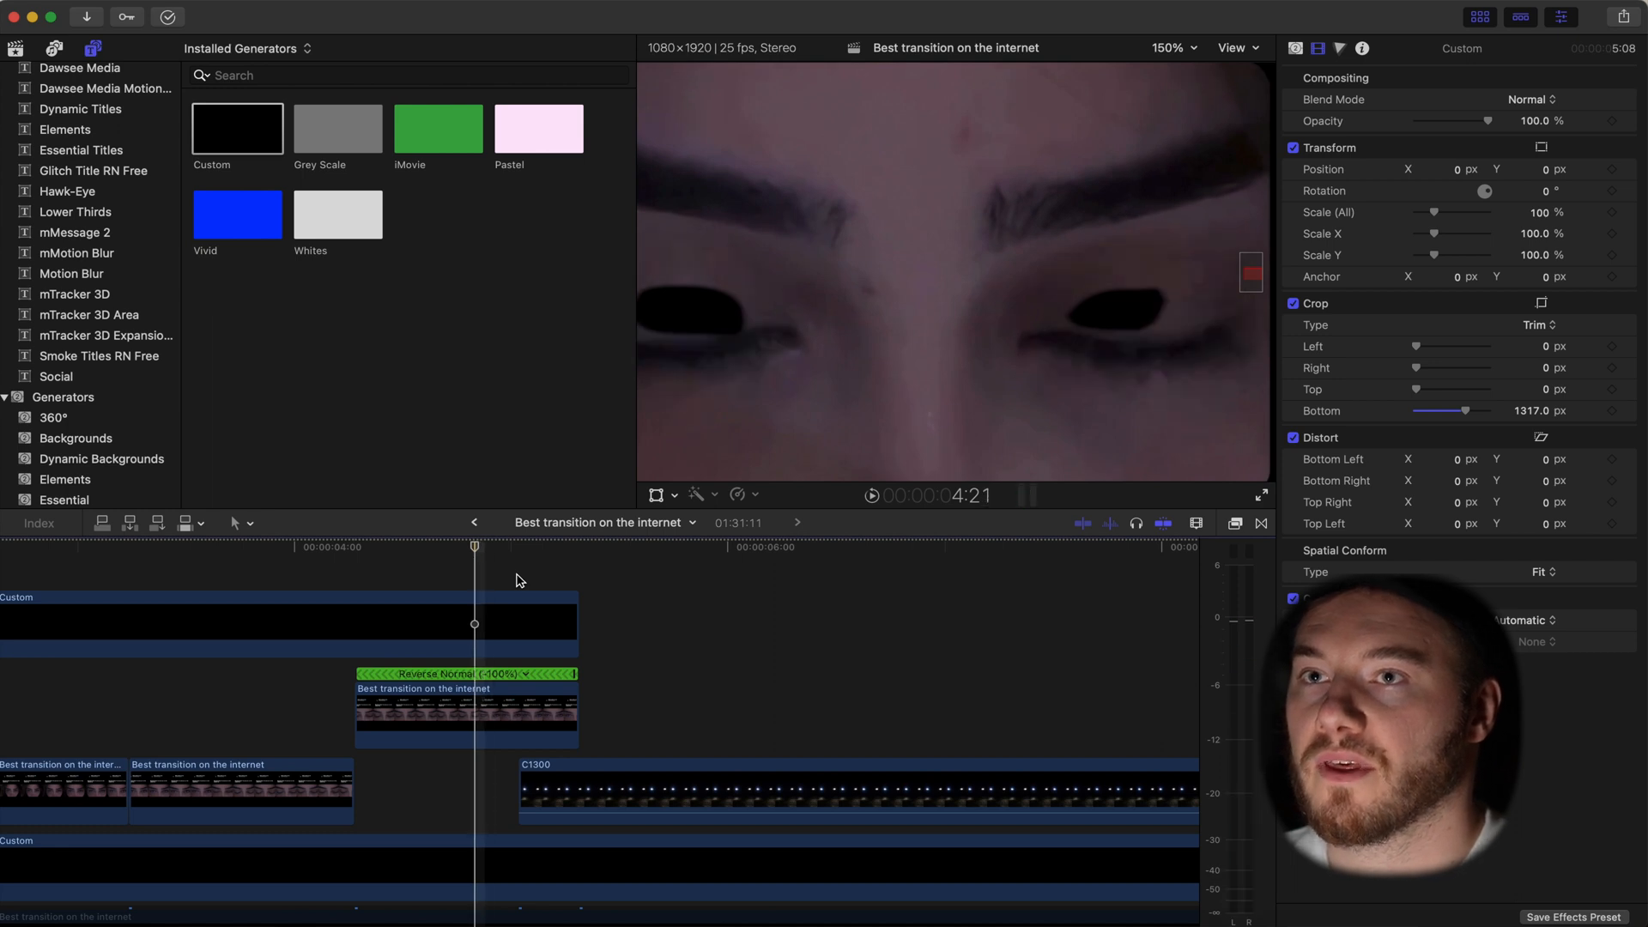
pyautogui.moveTo(604, 794)
pyautogui.mouseDown()
pyautogui.moveTo(535, 795)
pyautogui.moveTo(562, 795)
pyautogui.mouseUp()
# Keyframe the control points of both Draw Masks on the reversed eye clip at 4:24
pyautogui.click(492, 712)
pyautogui.press('Right')
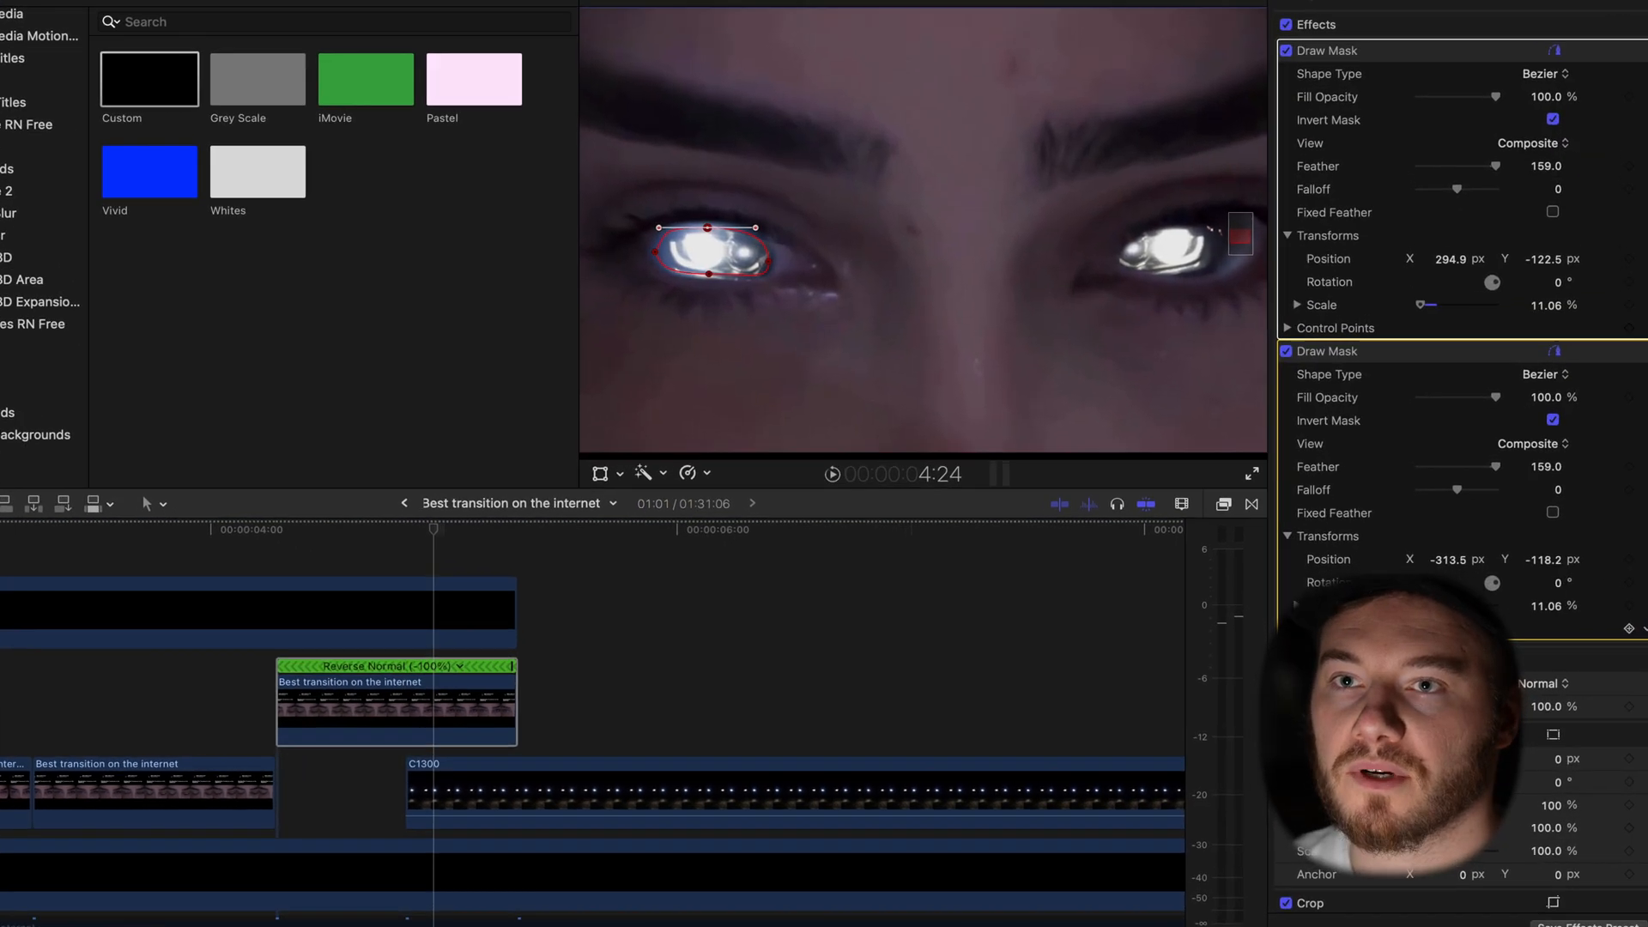
pyautogui.click(1297, 640)
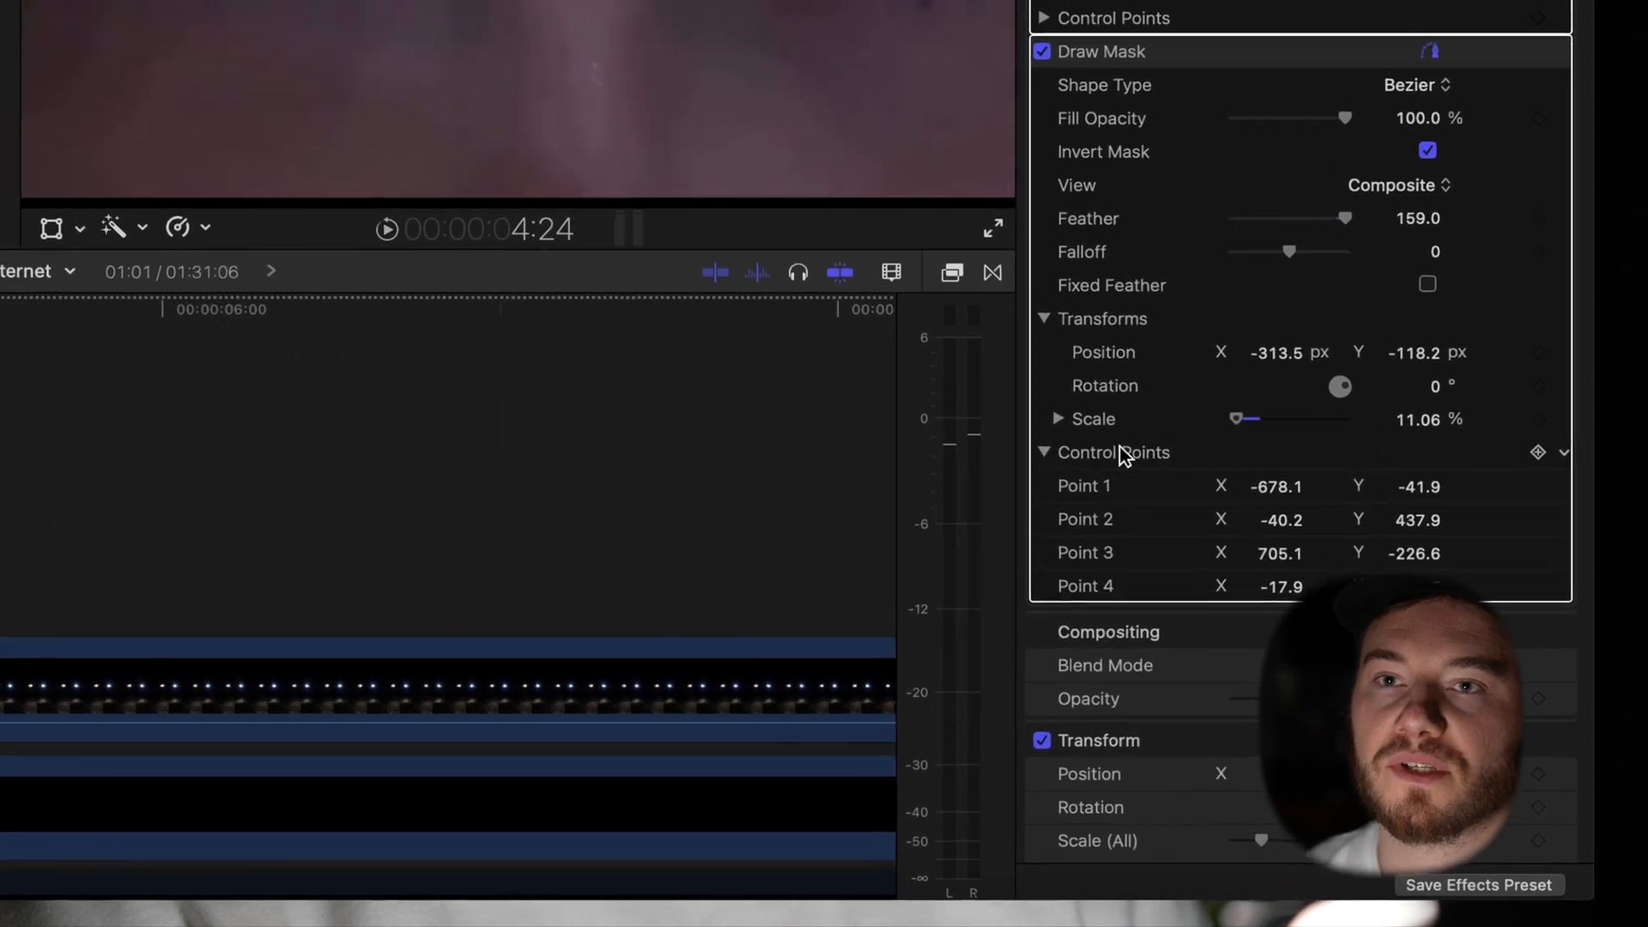
pyautogui.click(1553, 485)
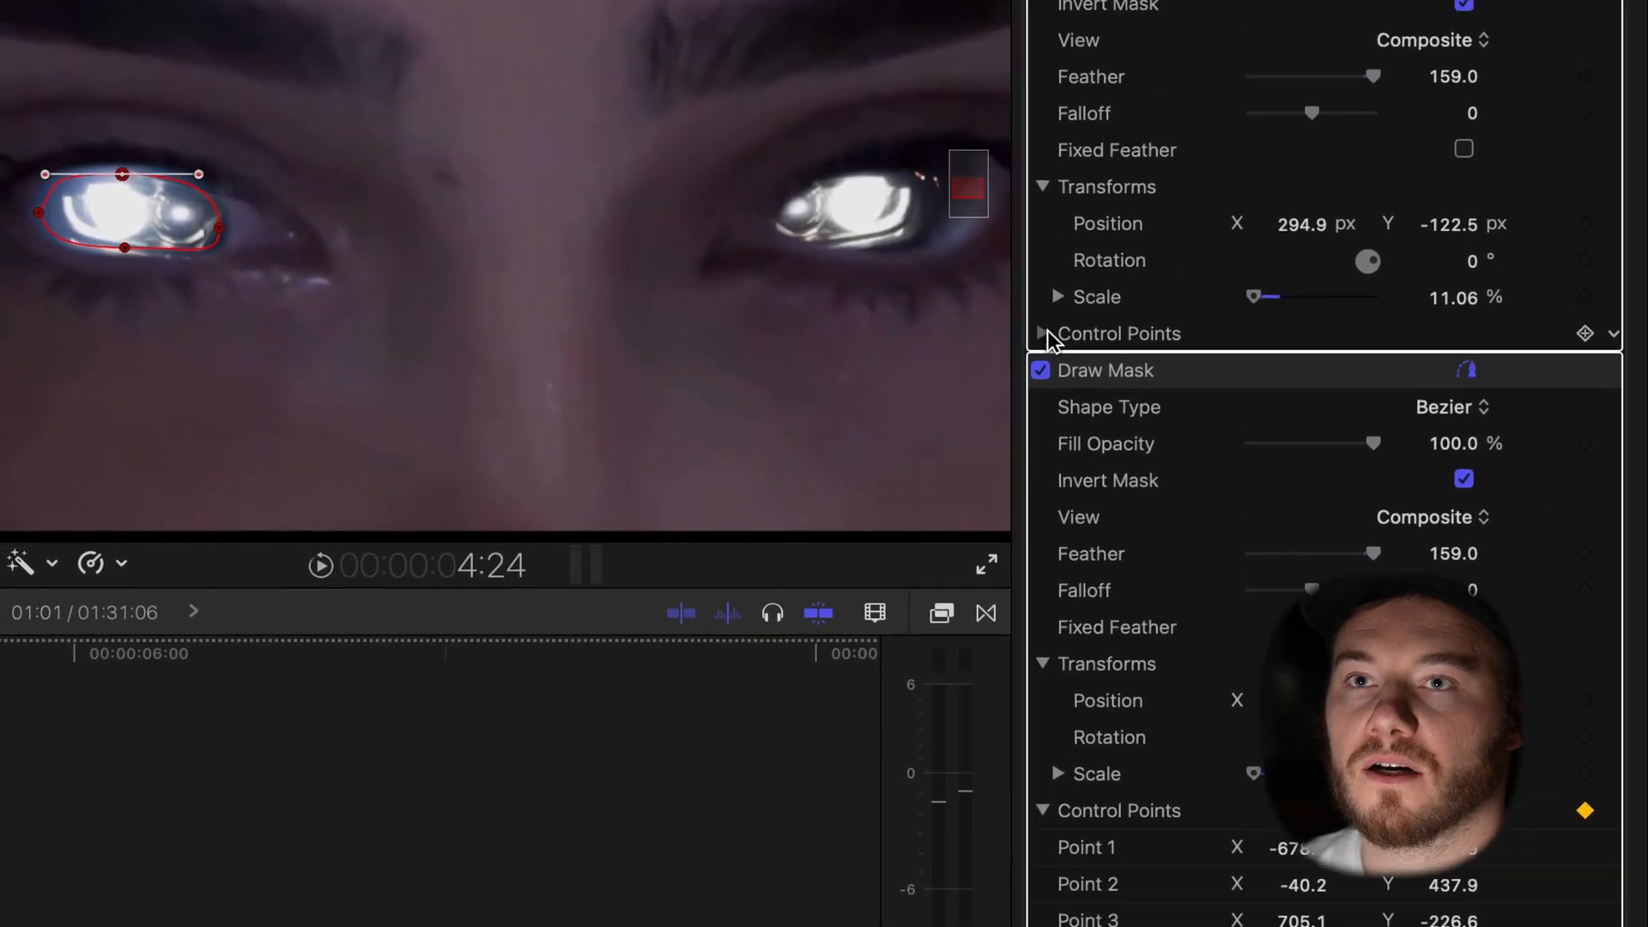
pyautogui.click(1022, 54)
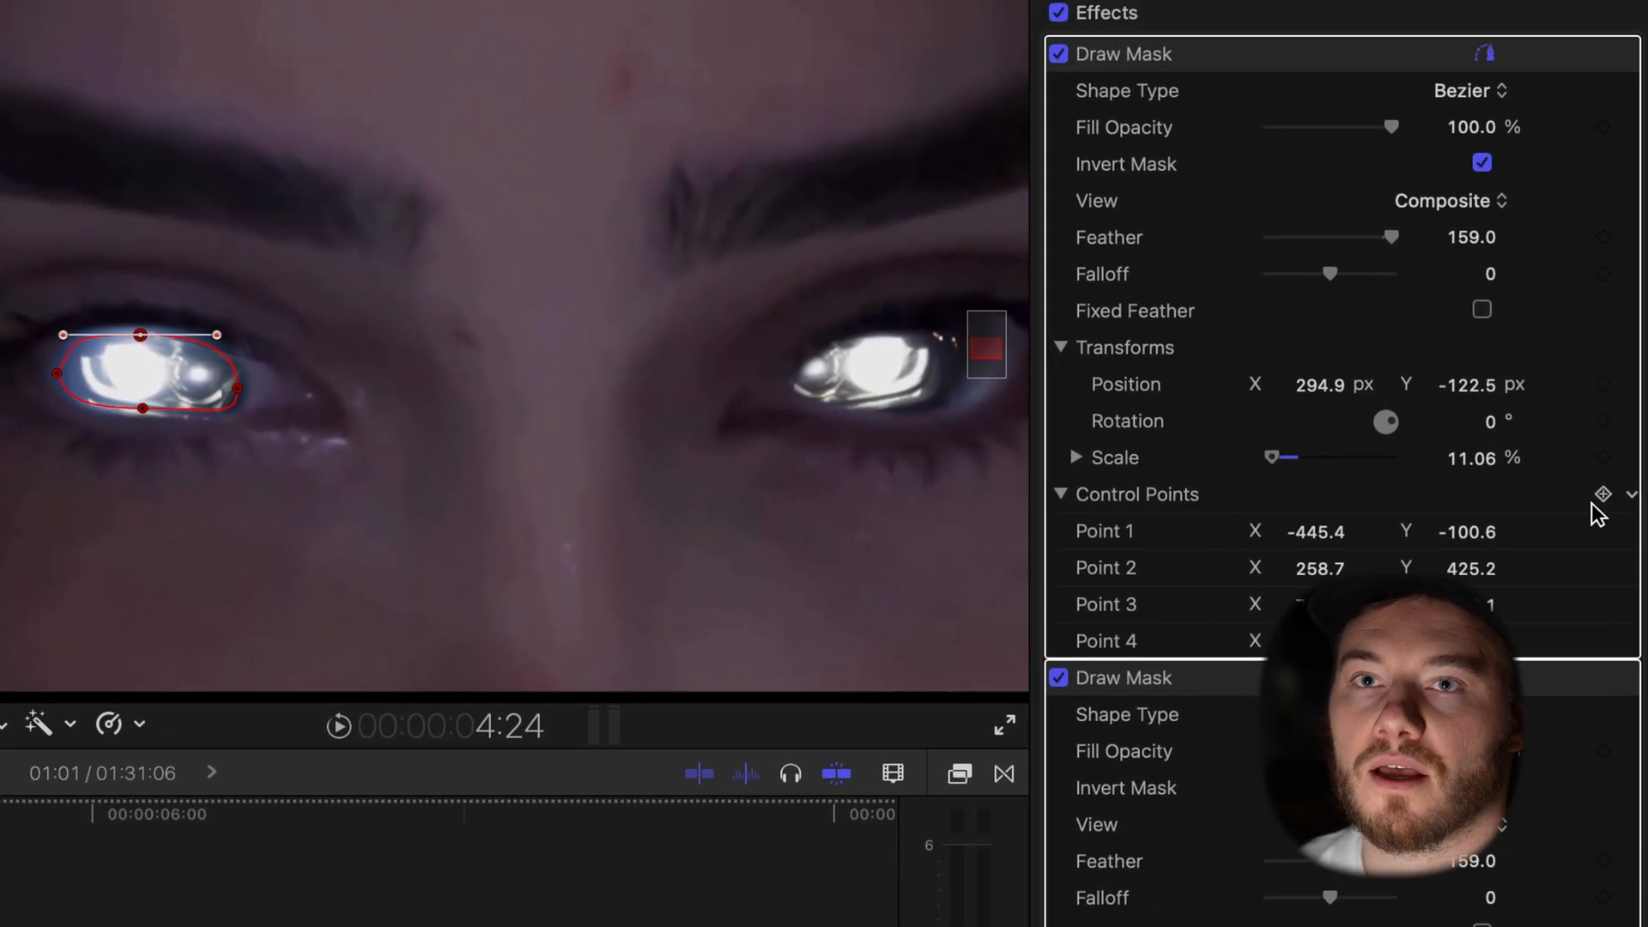
pyautogui.click(1595, 427)
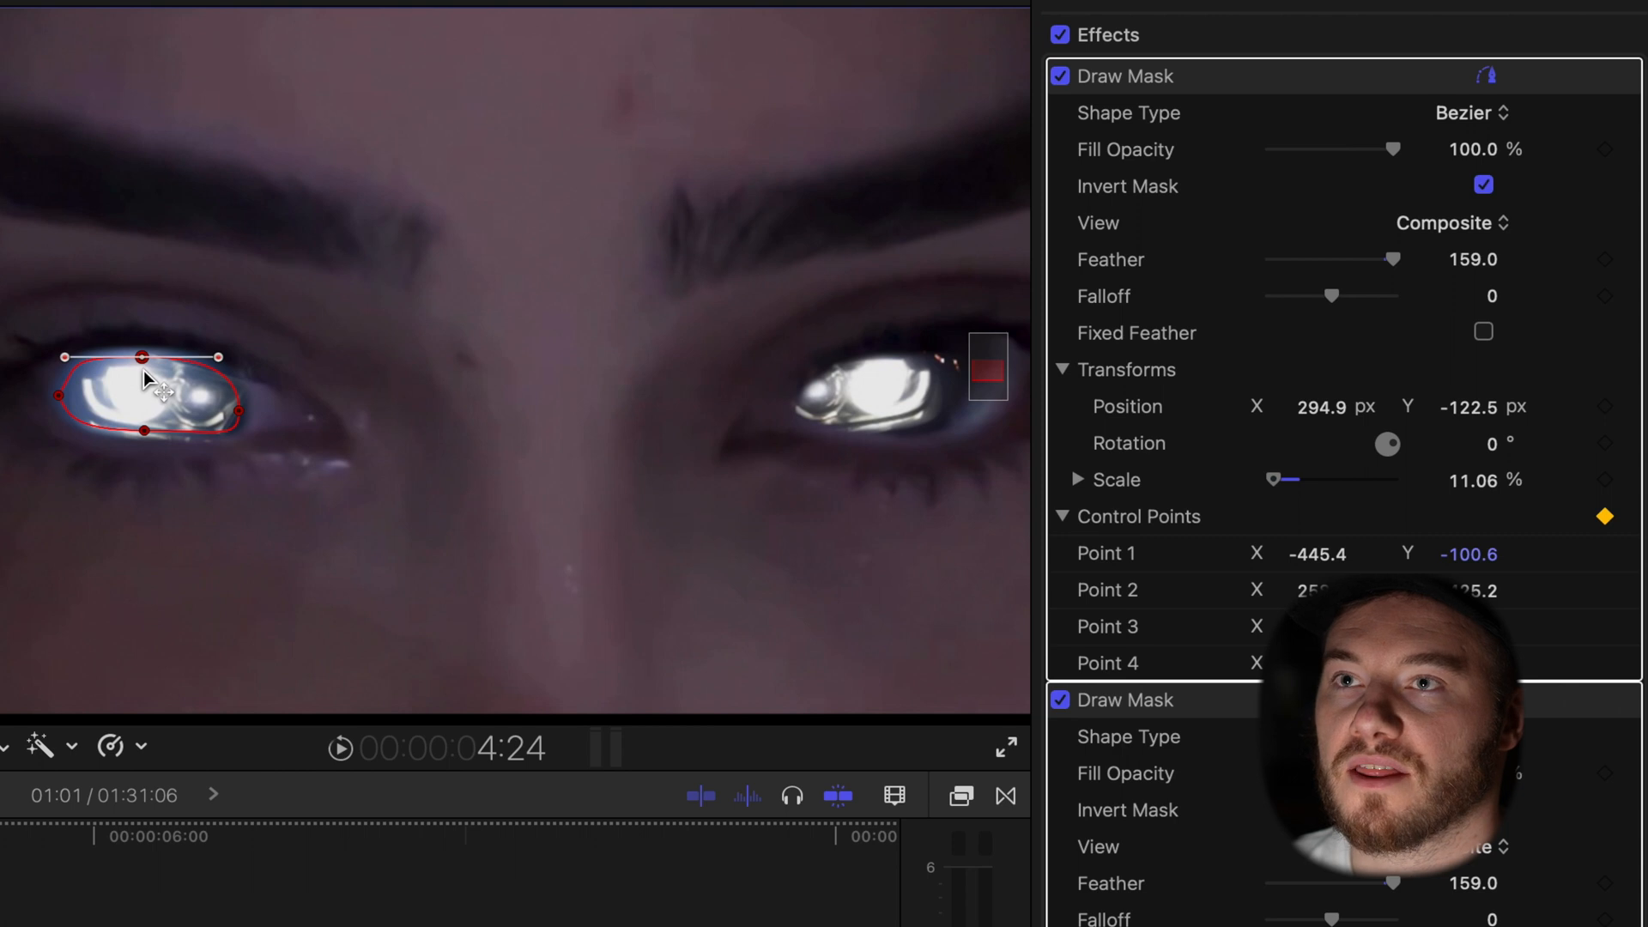
# Reshape both masks' control points on the preceding frames so their outlines follow the lowering eyelids
pyautogui.press('Left')
pyautogui.moveTo(141, 356); pyautogui.dragTo(145, 382)
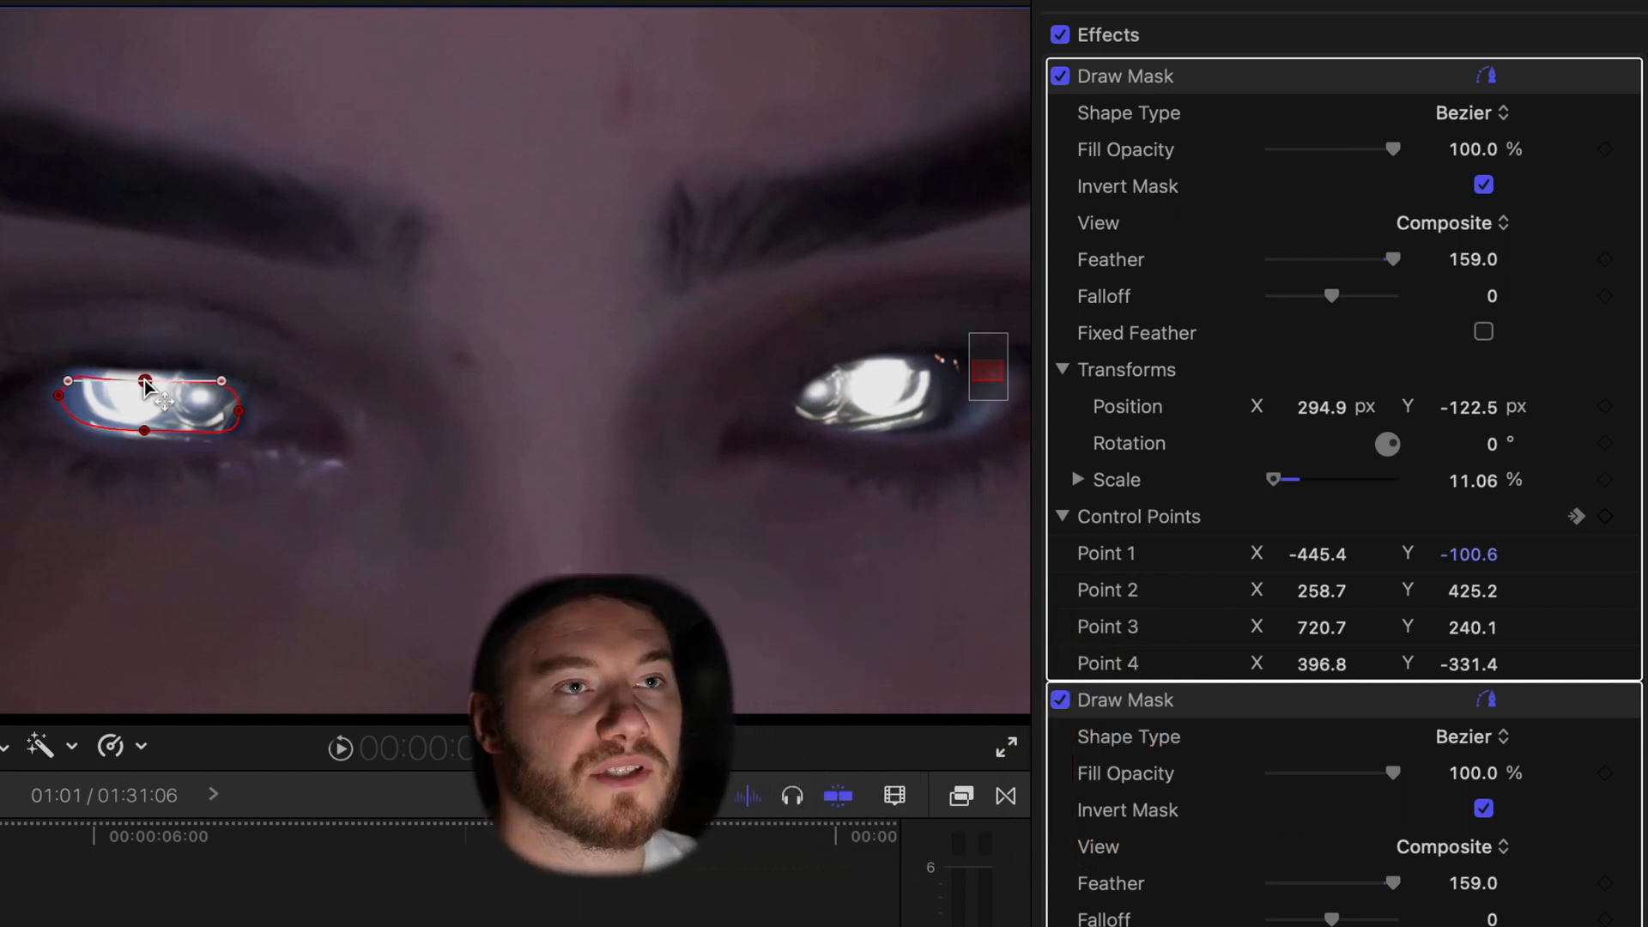
pyautogui.click(1620, 632)
pyautogui.moveTo(899, 362); pyautogui.dragTo(917, 372)
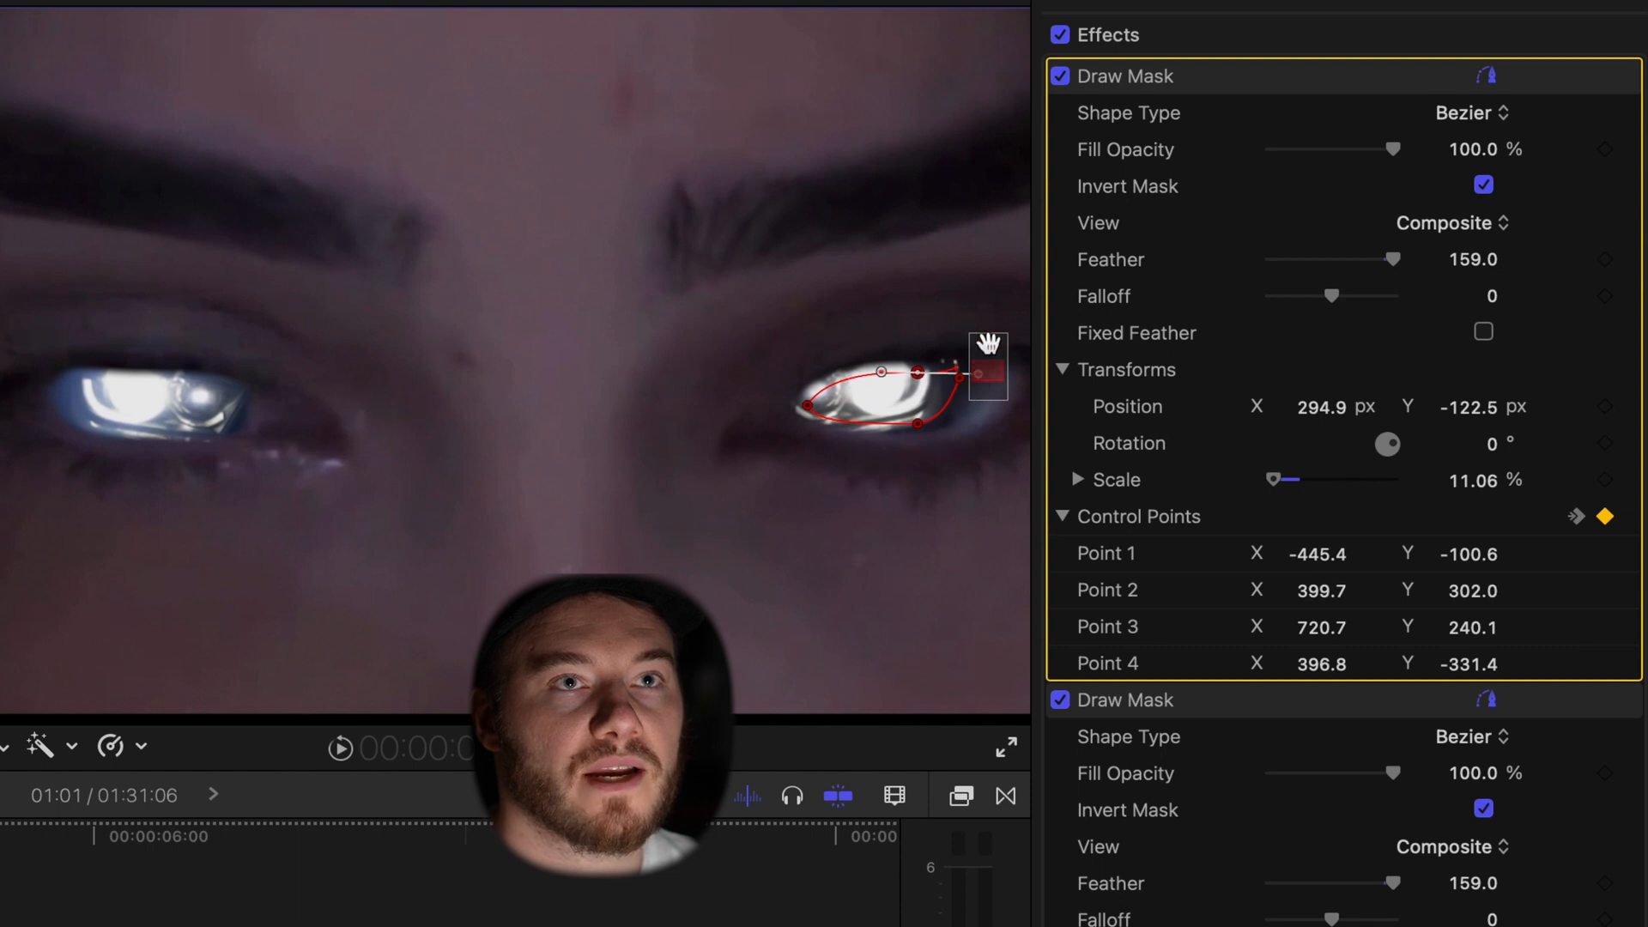
pyautogui.click(871, 6)
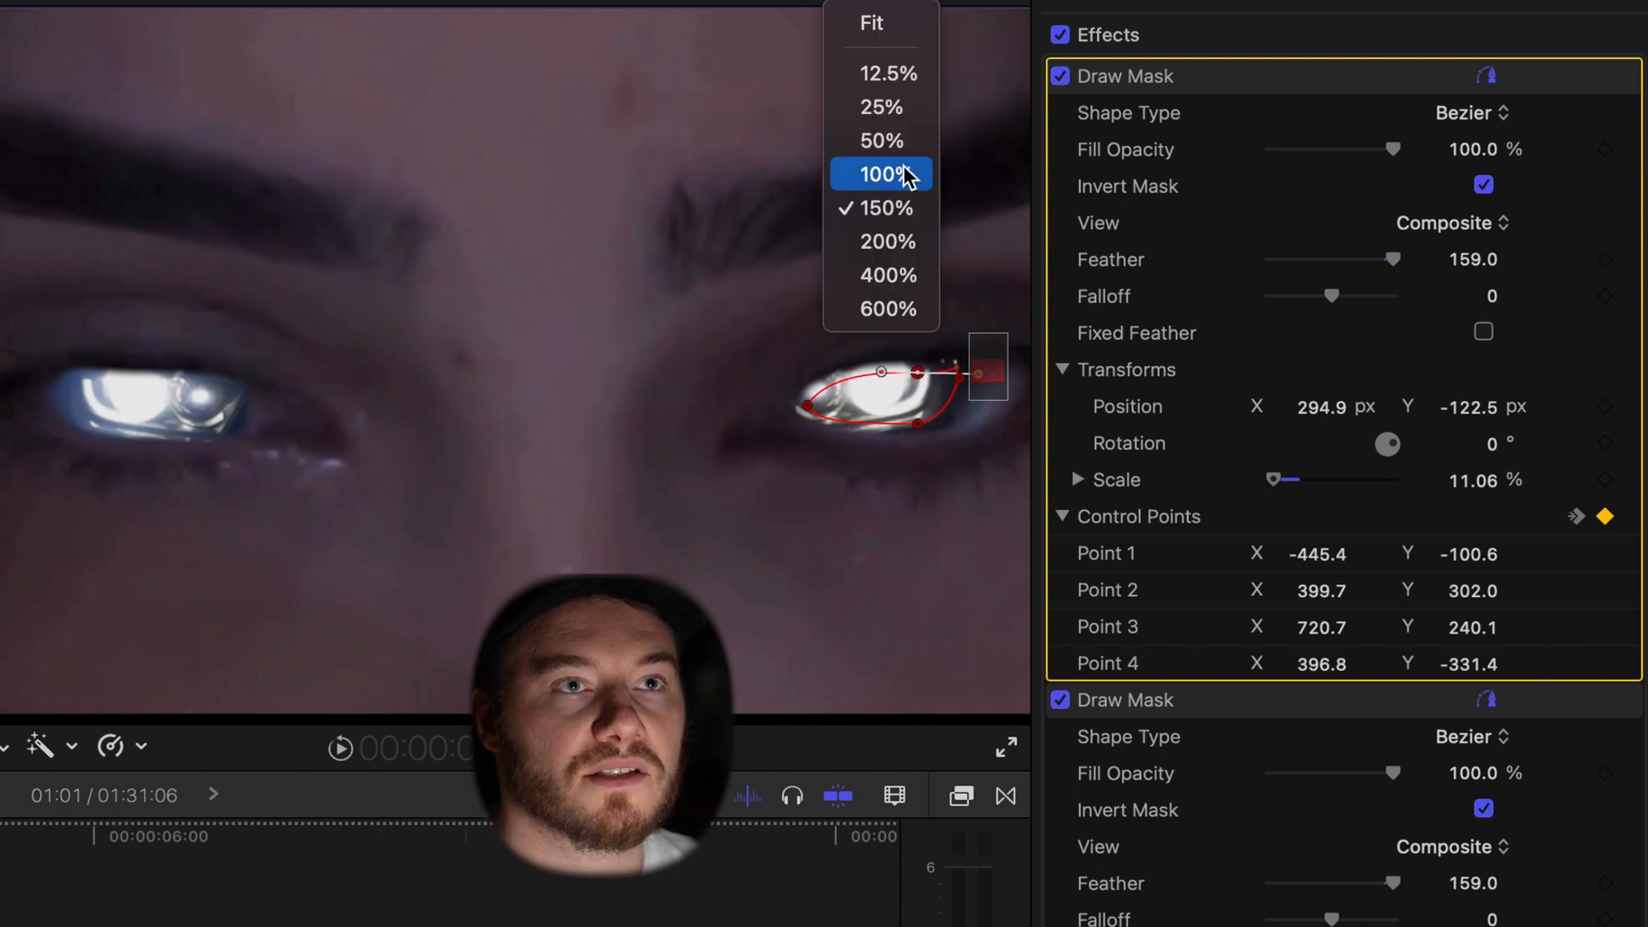
pyautogui.click(902, 173)
pyautogui.moveTo(680, 389); pyautogui.dragTo(690, 386)
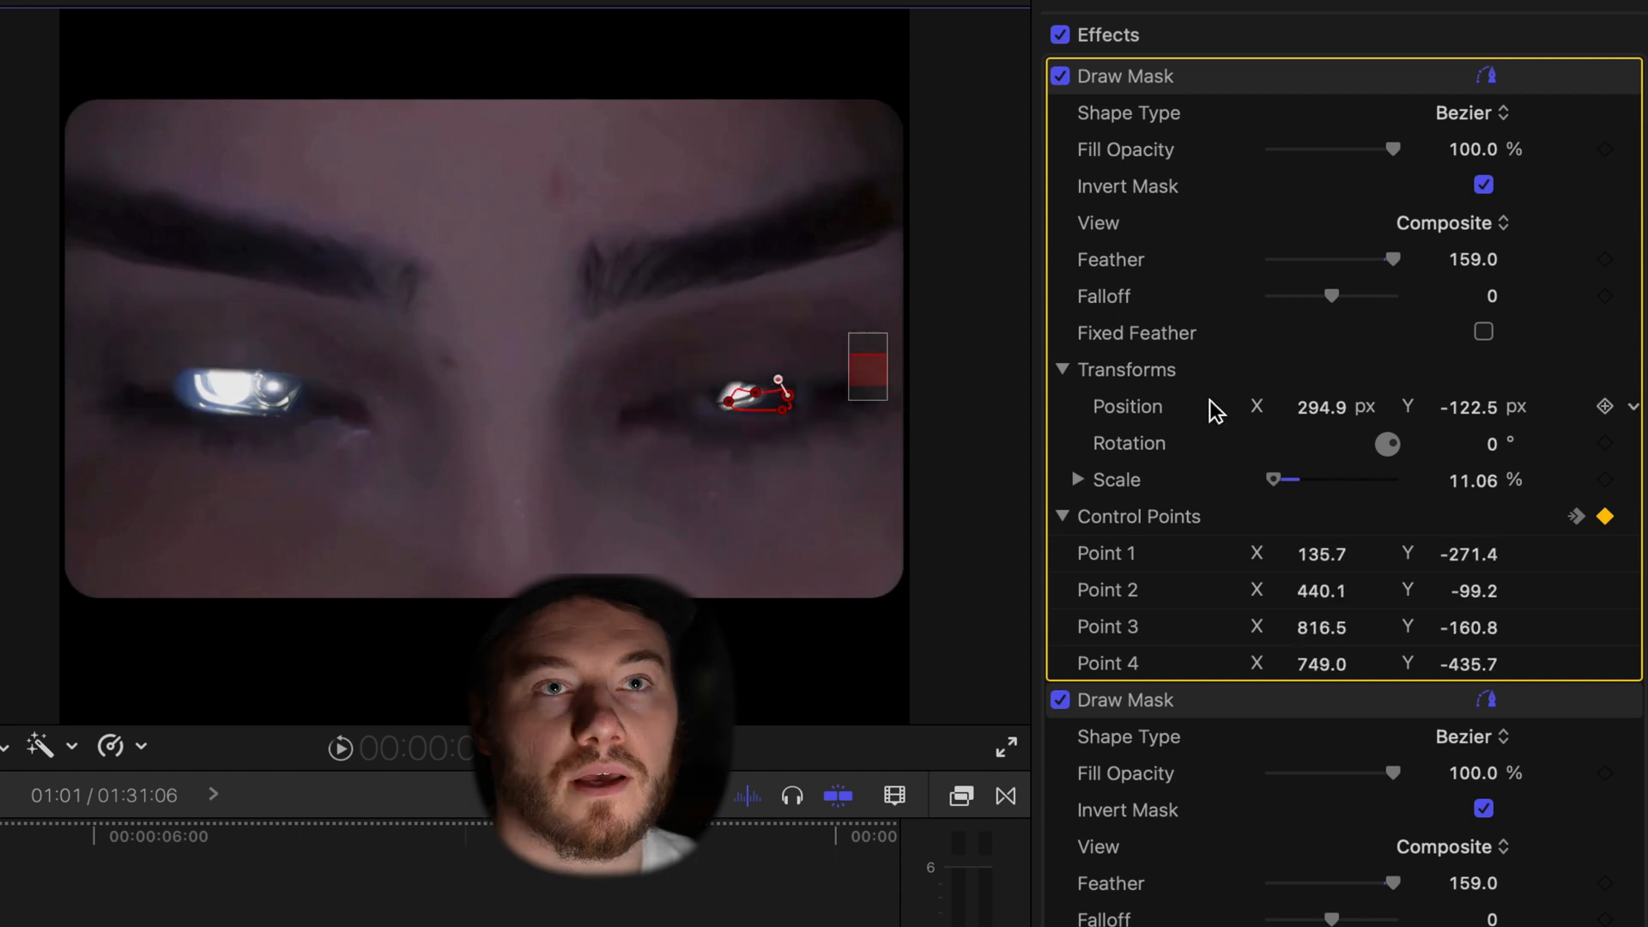
# Keyframe the right-hand eye mask's position, rotation and scale, and the masks' fill opacity at 100%
pyautogui.press('Right')
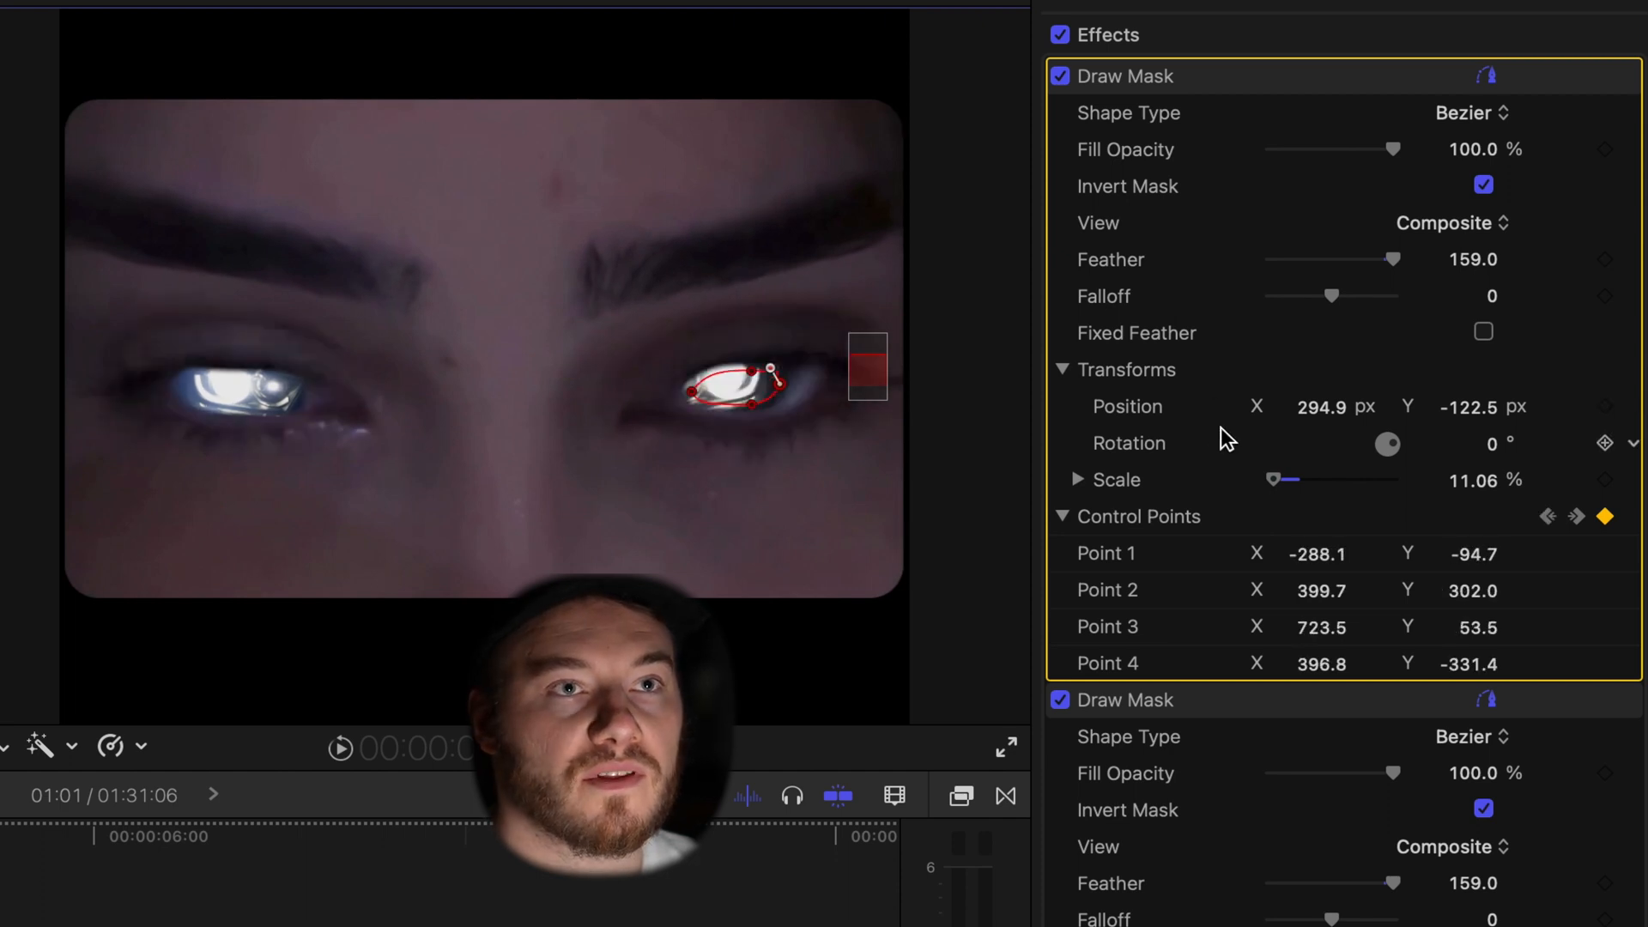
pyautogui.click(1603, 406)
pyautogui.click(1605, 442)
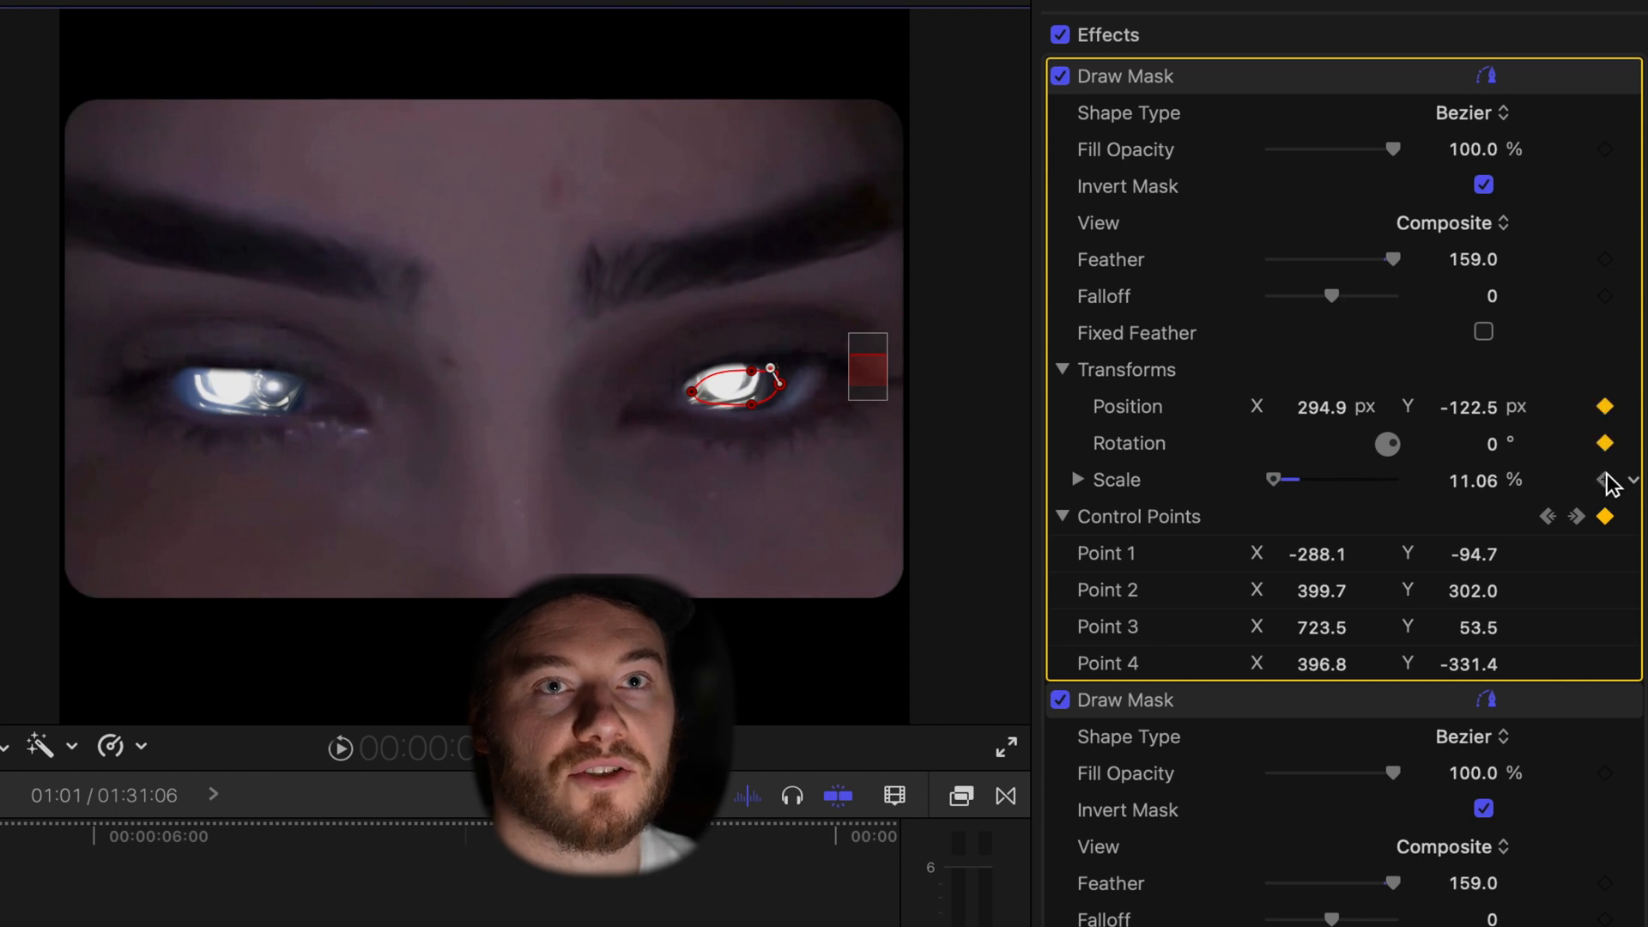
pyautogui.click(1604, 479)
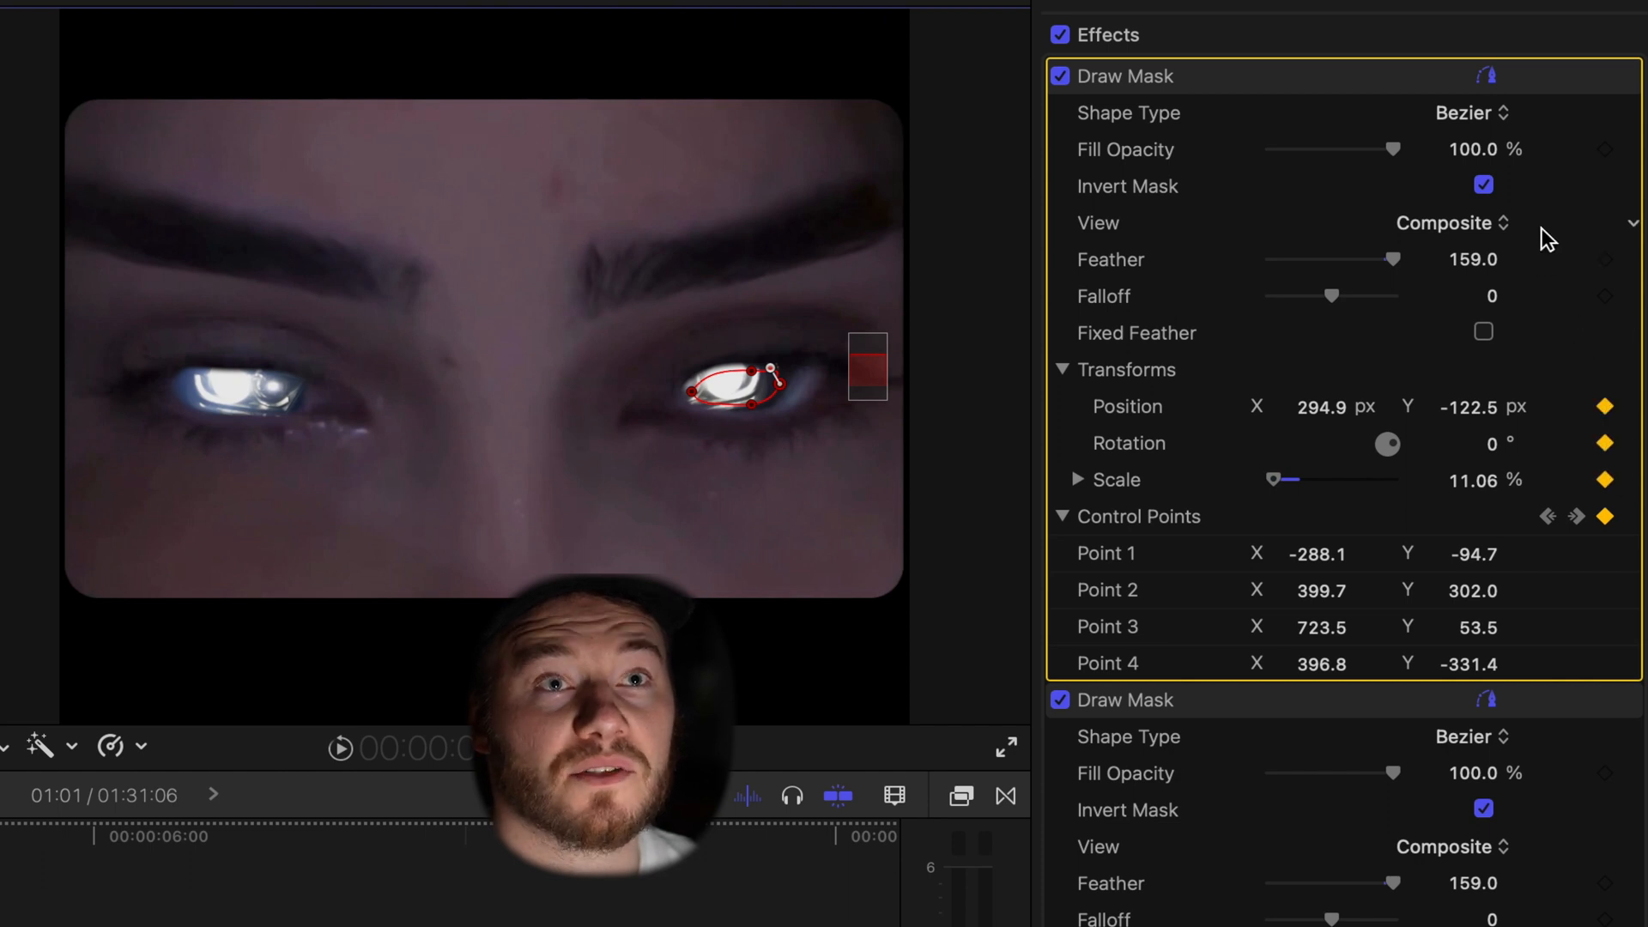
pyautogui.click(1604, 149)
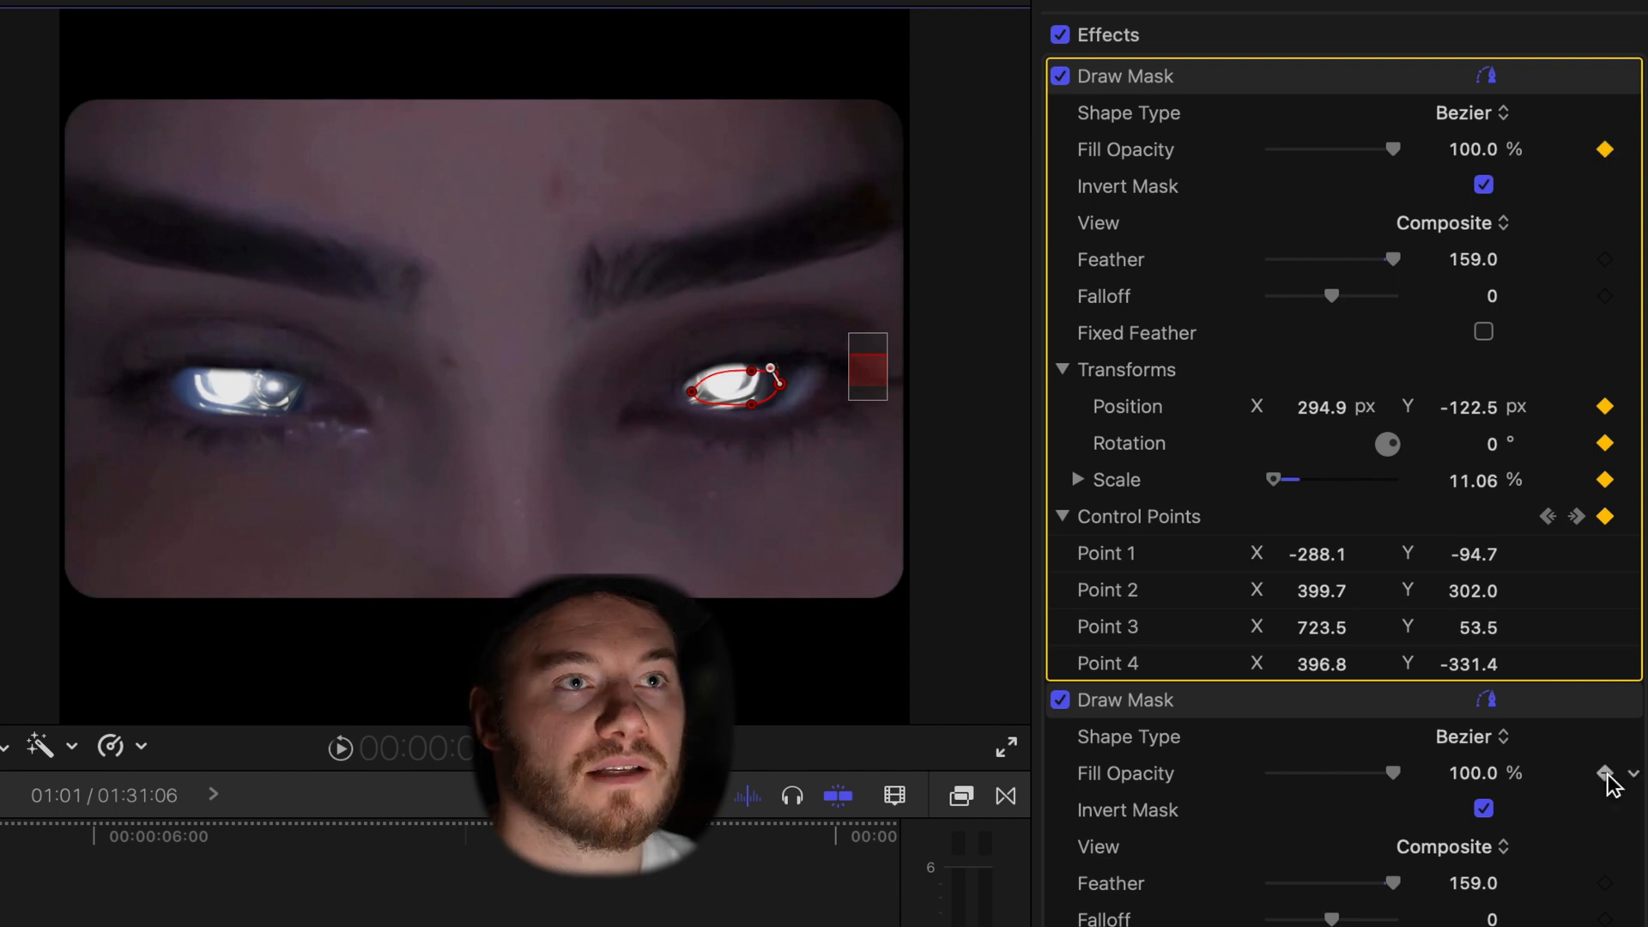
# Set the right-hand eye mask's fill opacity to 0% on the earlier frame where the eyes are nearly closed
pyautogui.press('Left')
pyautogui.press('Left')
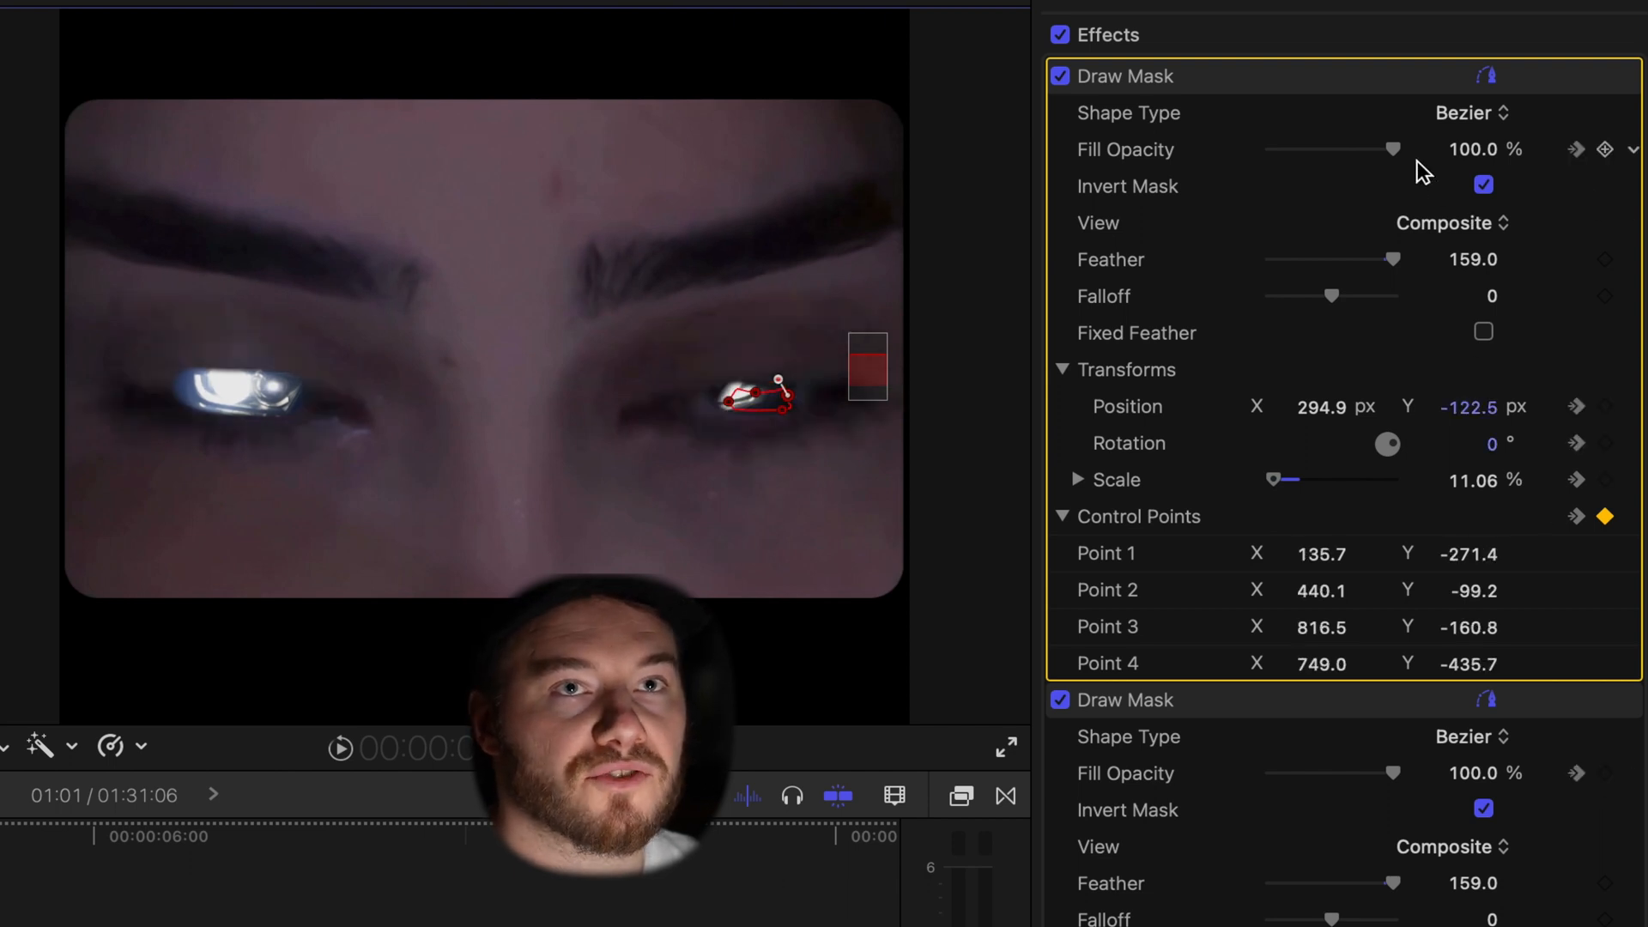
pyautogui.moveTo(1394, 151); pyautogui.dragTo(1230, 152)
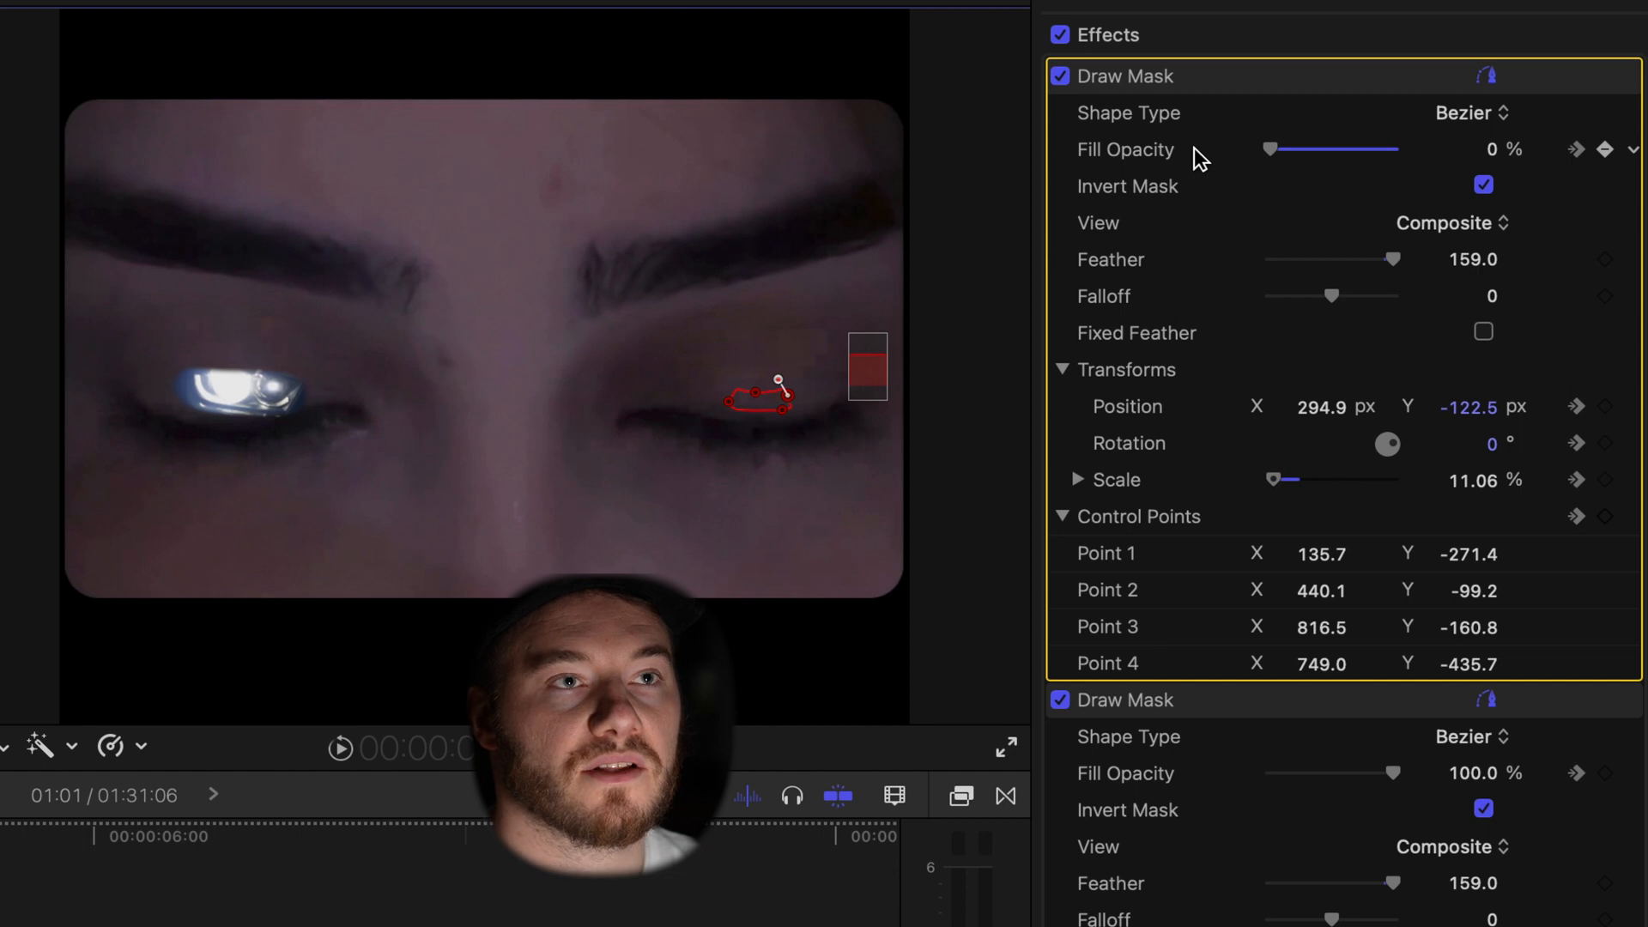
pyautogui.press('Right')
pyautogui.press('Right')
# Reshape the left-hand eye's mask to the nearly closed lid and lower its fill opacity on the earlier frame
pyautogui.click(1289, 694)
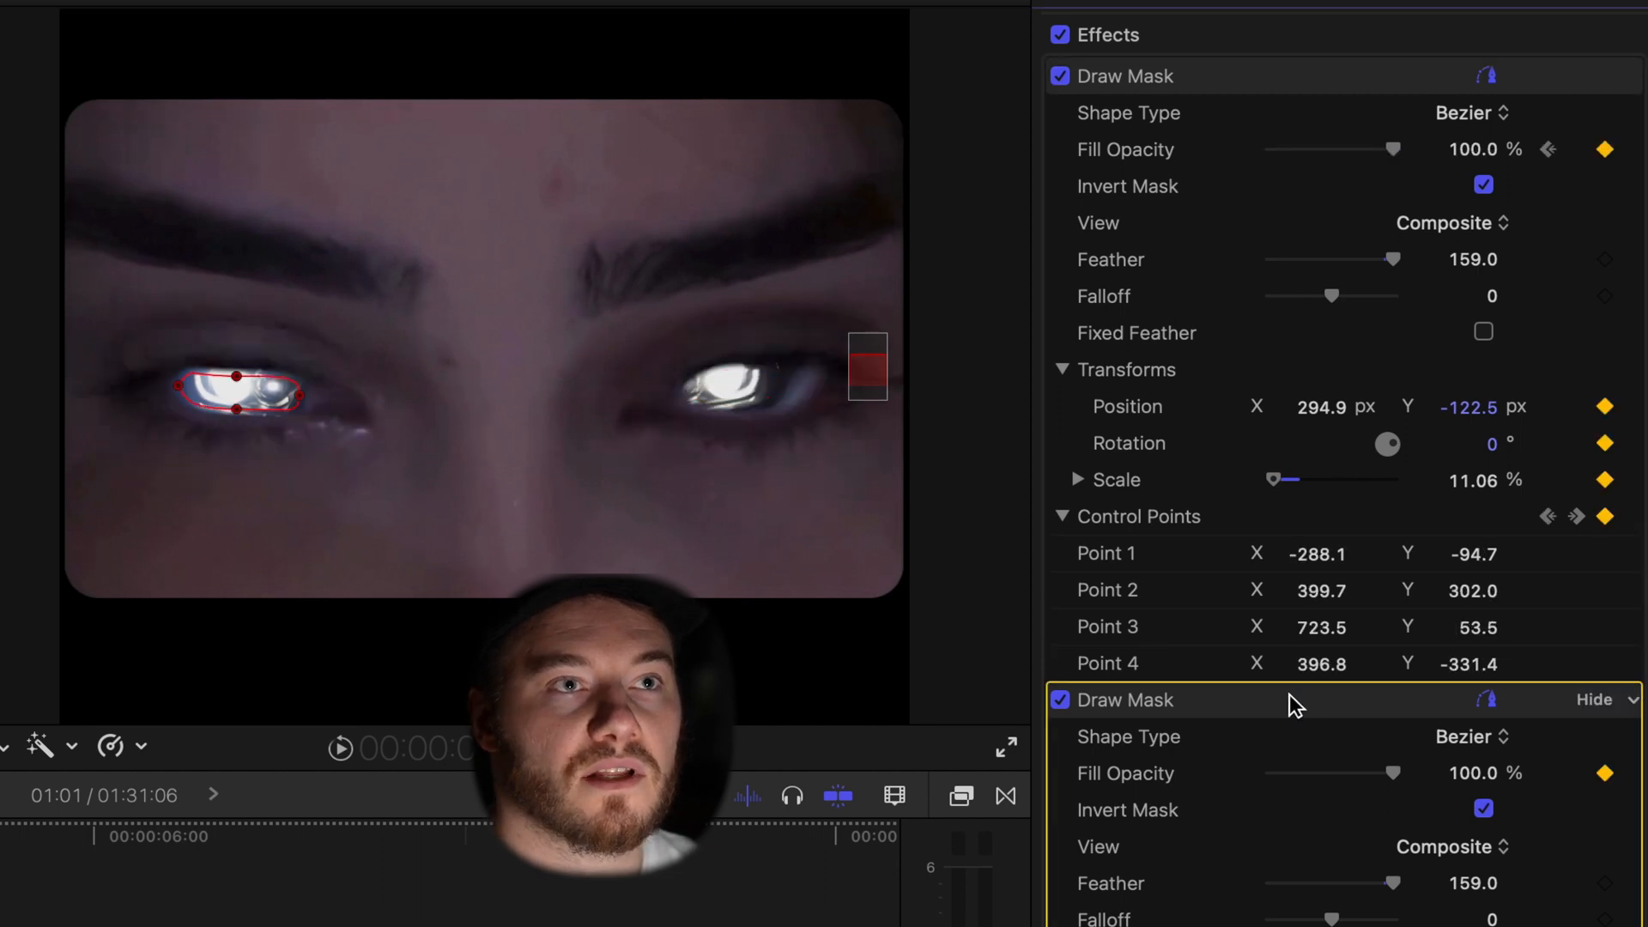
pyautogui.press('Left')
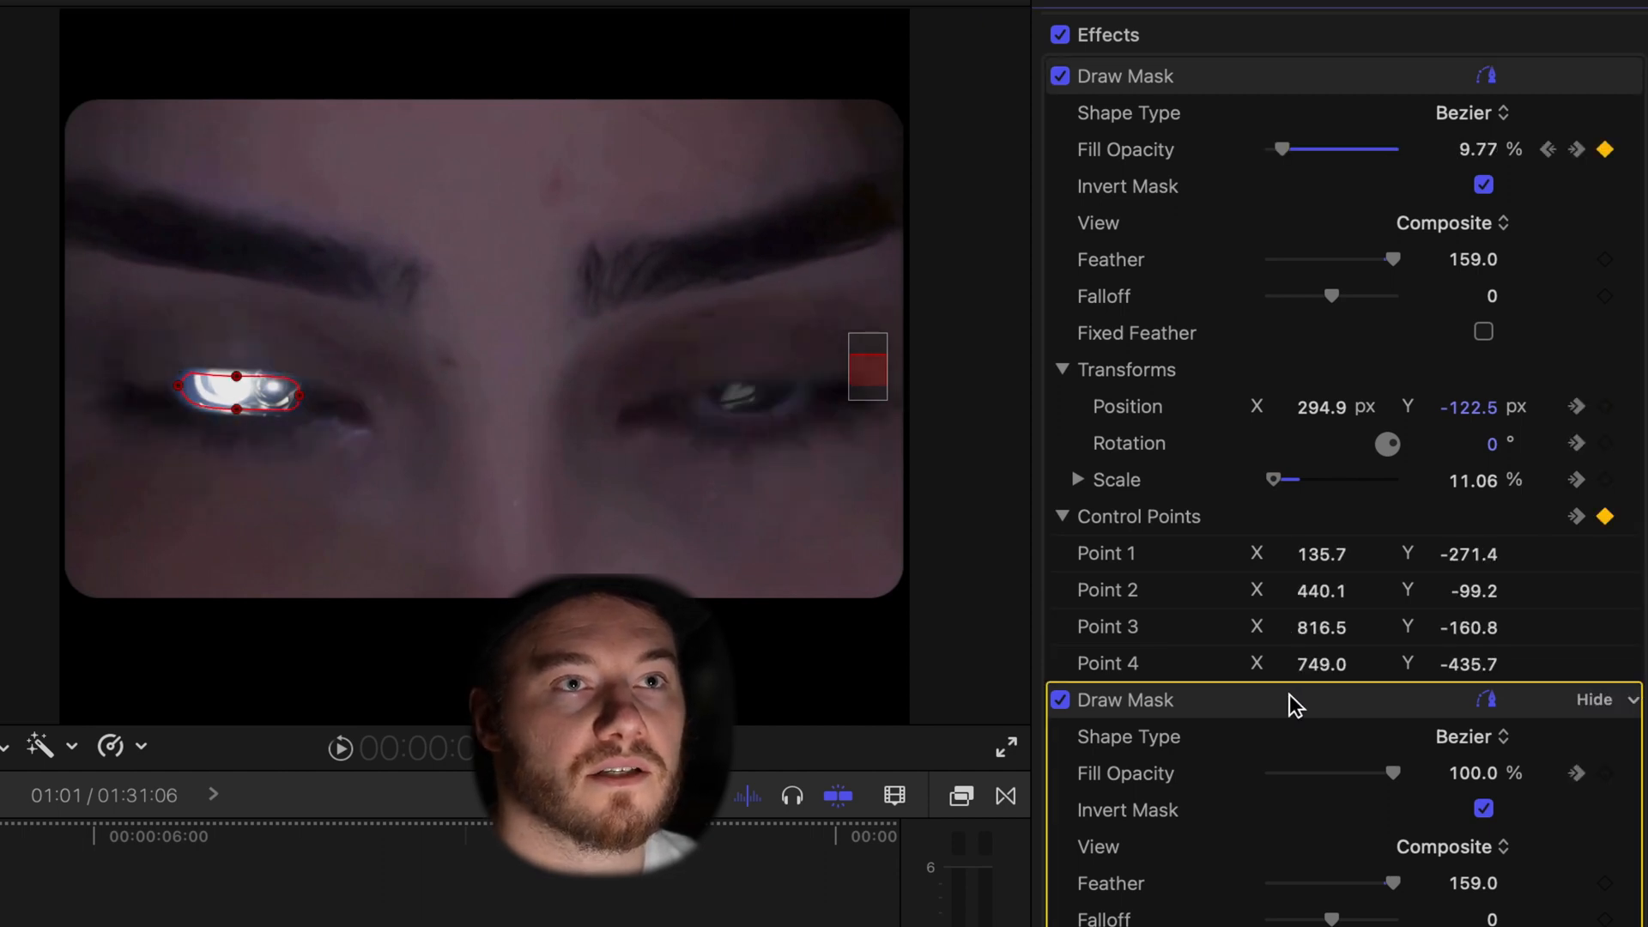
pyautogui.moveTo(236, 376); pyautogui.dragTo(234, 406)
pyautogui.moveTo(299, 394); pyautogui.dragTo(301, 415)
pyautogui.moveTo(178, 386)
pyautogui.mouseDown()
pyautogui.moveTo(179, 414)
pyautogui.moveTo(239, 421)
pyautogui.mouseUp()
pyautogui.moveTo(1392, 773); pyautogui.dragTo(1269, 764)
# Set the feather to 298 for the right-hand eye mask and 353 for the left-hand eye mask
pyautogui.press('Right')
pyautogui.press('Right')
pyautogui.press('Right')
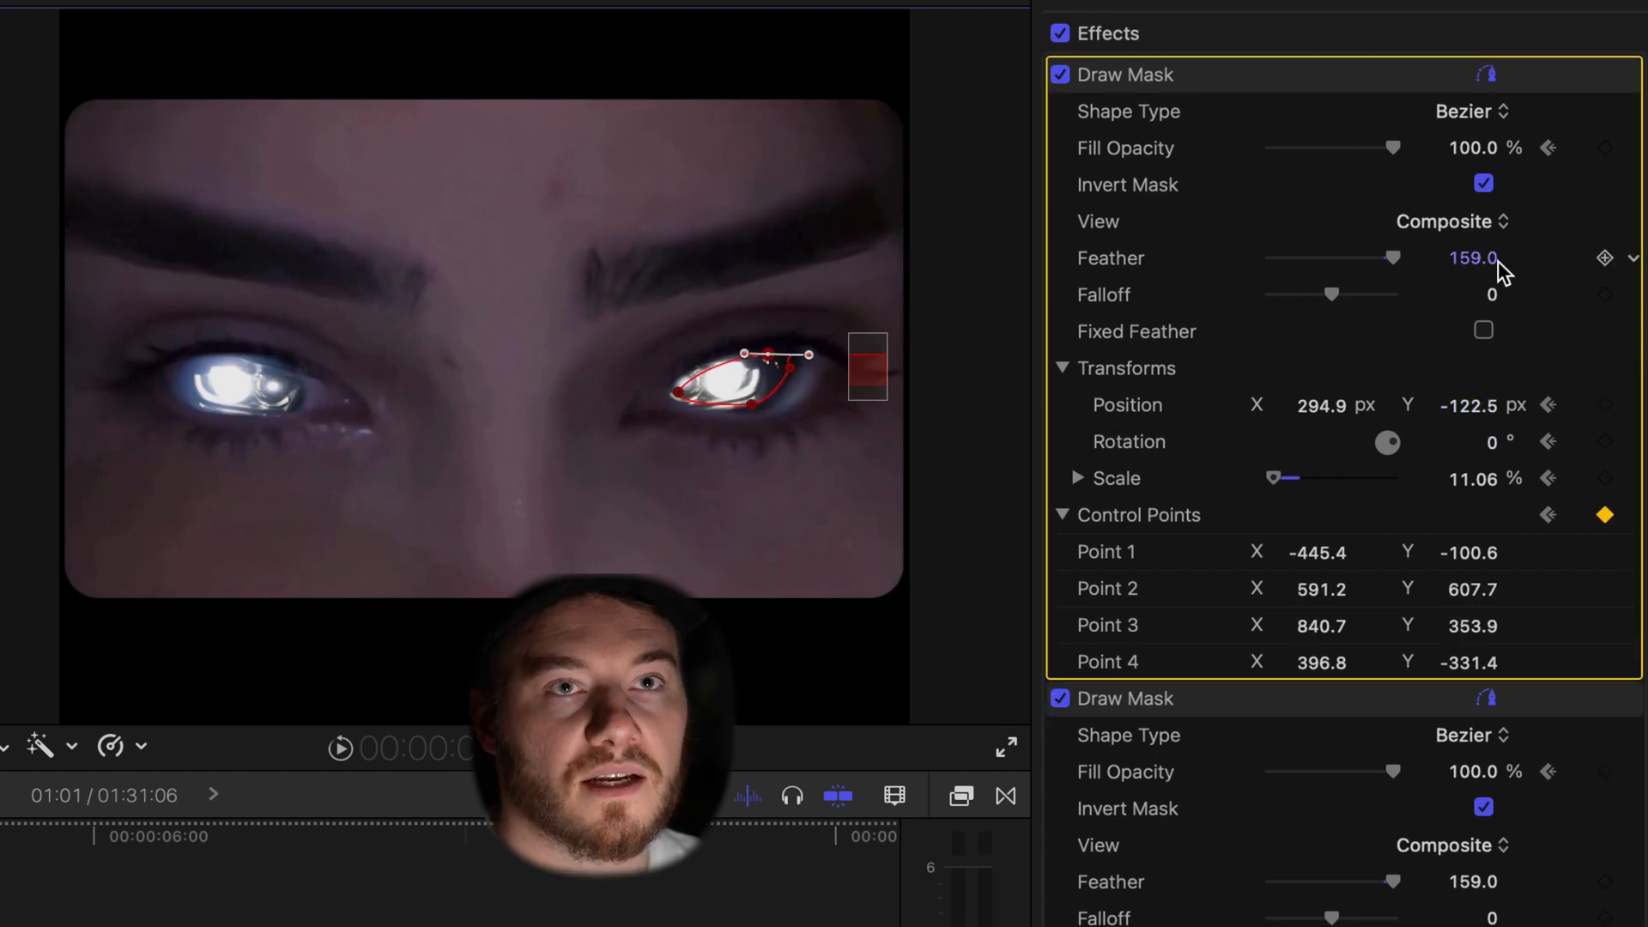
pyautogui.moveTo(1478, 266)
pyautogui.mouseDown()
pyautogui.moveTo(1478, 214)
pyautogui.moveTo(1472, 292)
pyautogui.mouseUp()
pyautogui.click(1343, 919)
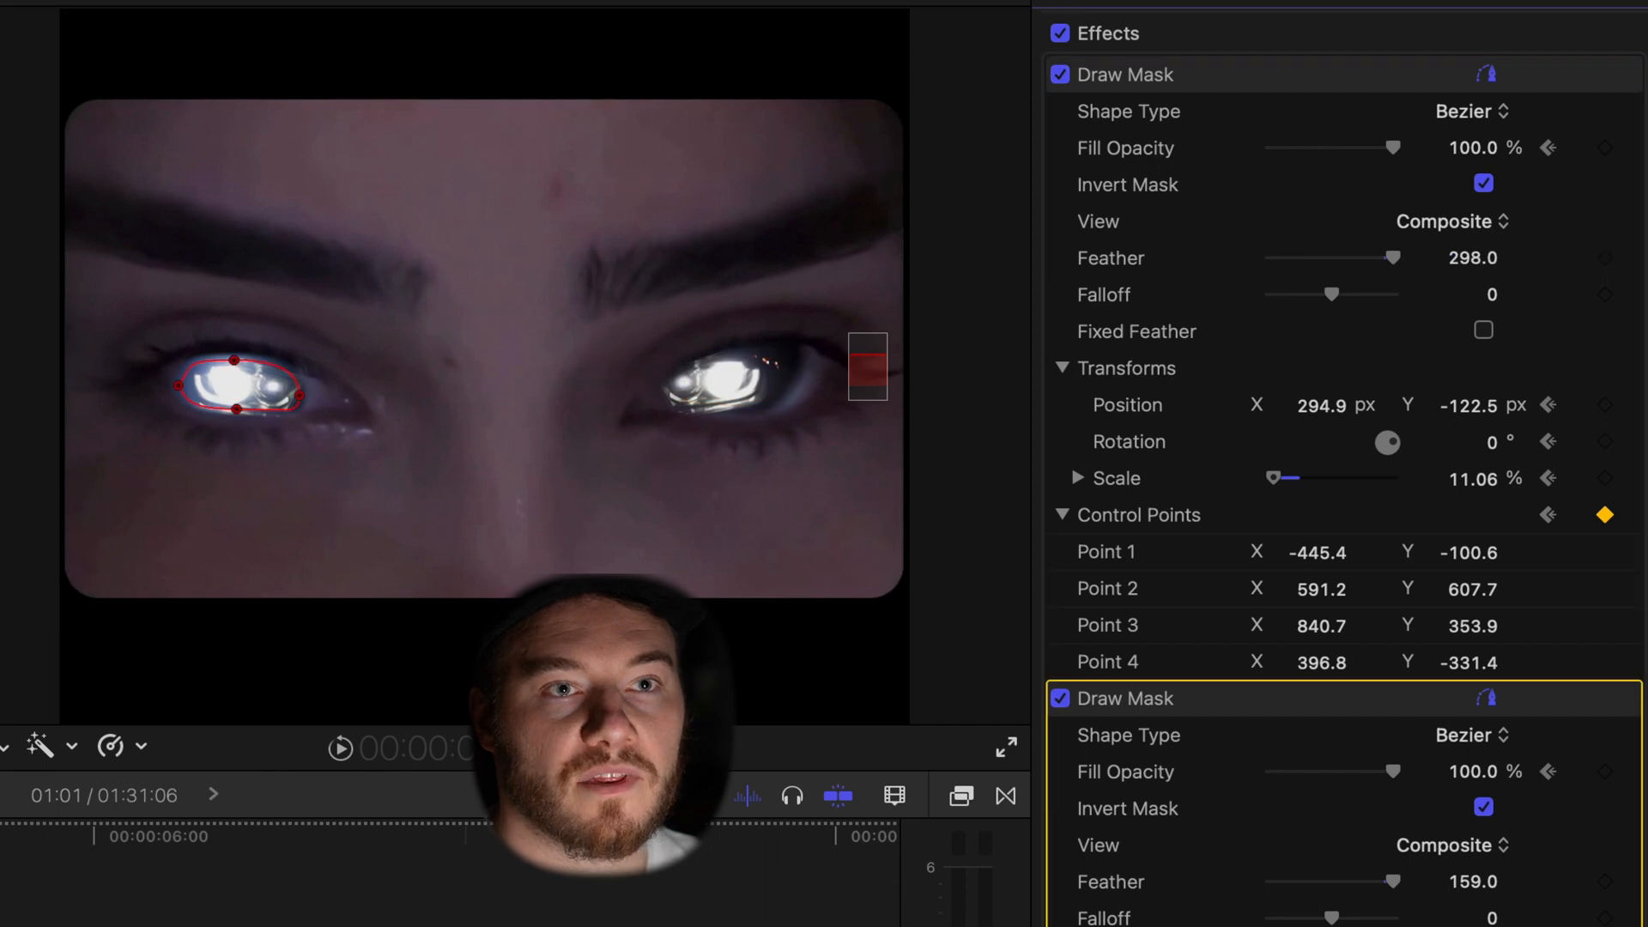
pyautogui.moveTo(1472, 881); pyautogui.dragTo(1472, 877)
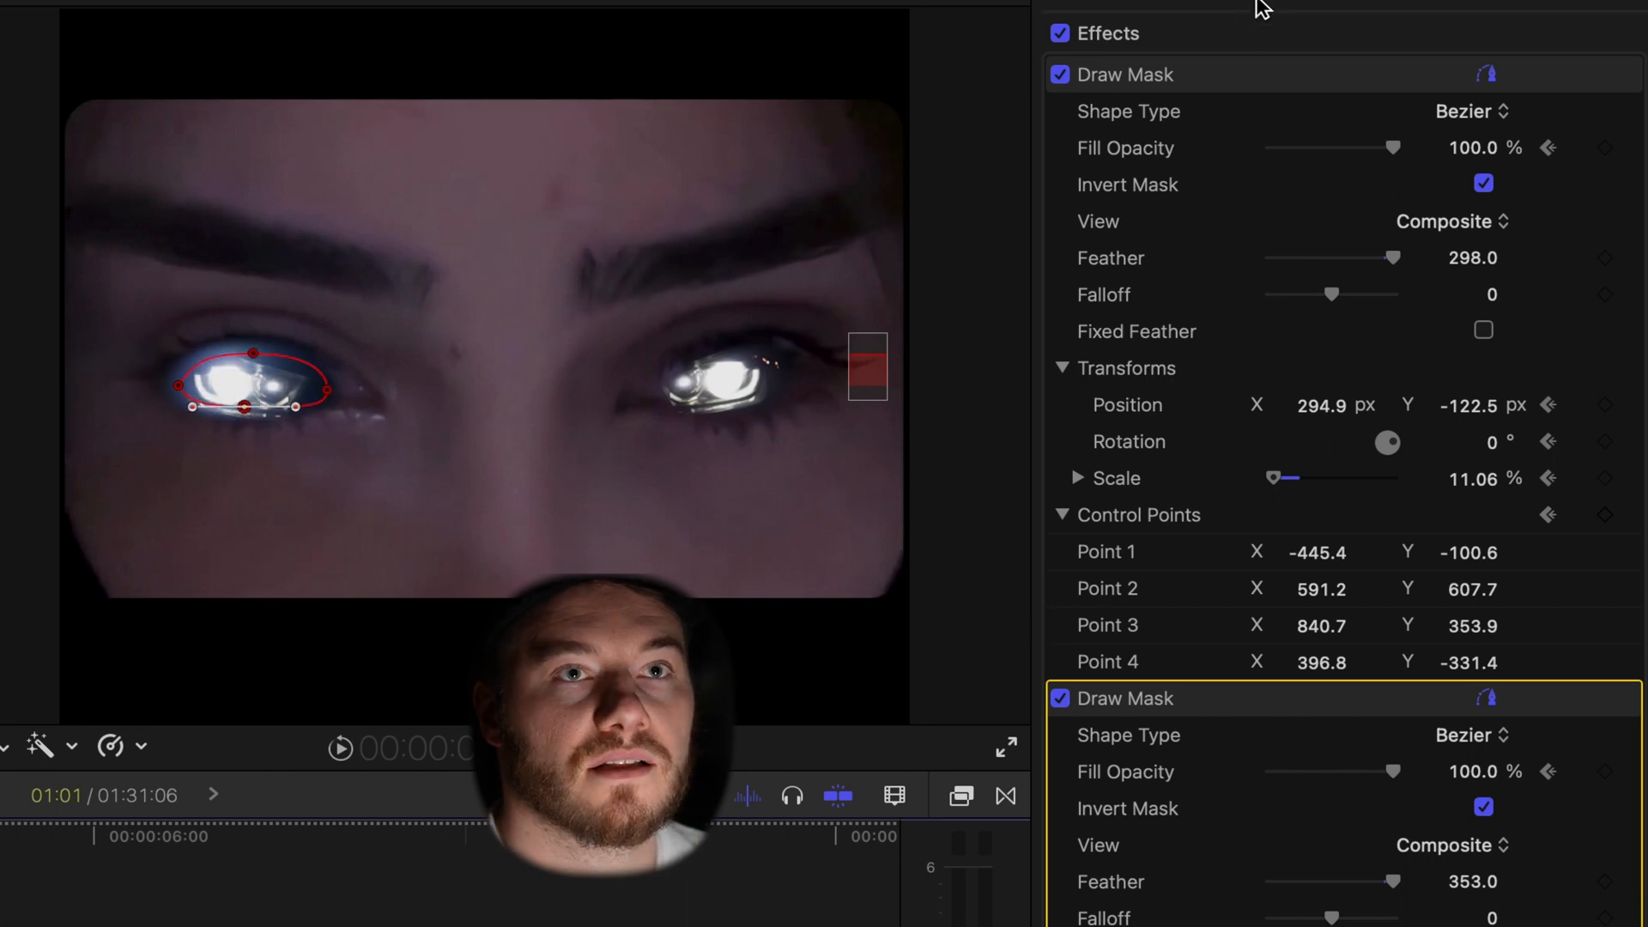
# Widen the masks' control points around the opened eyes on the following frames
pyautogui.click(1243, 77)
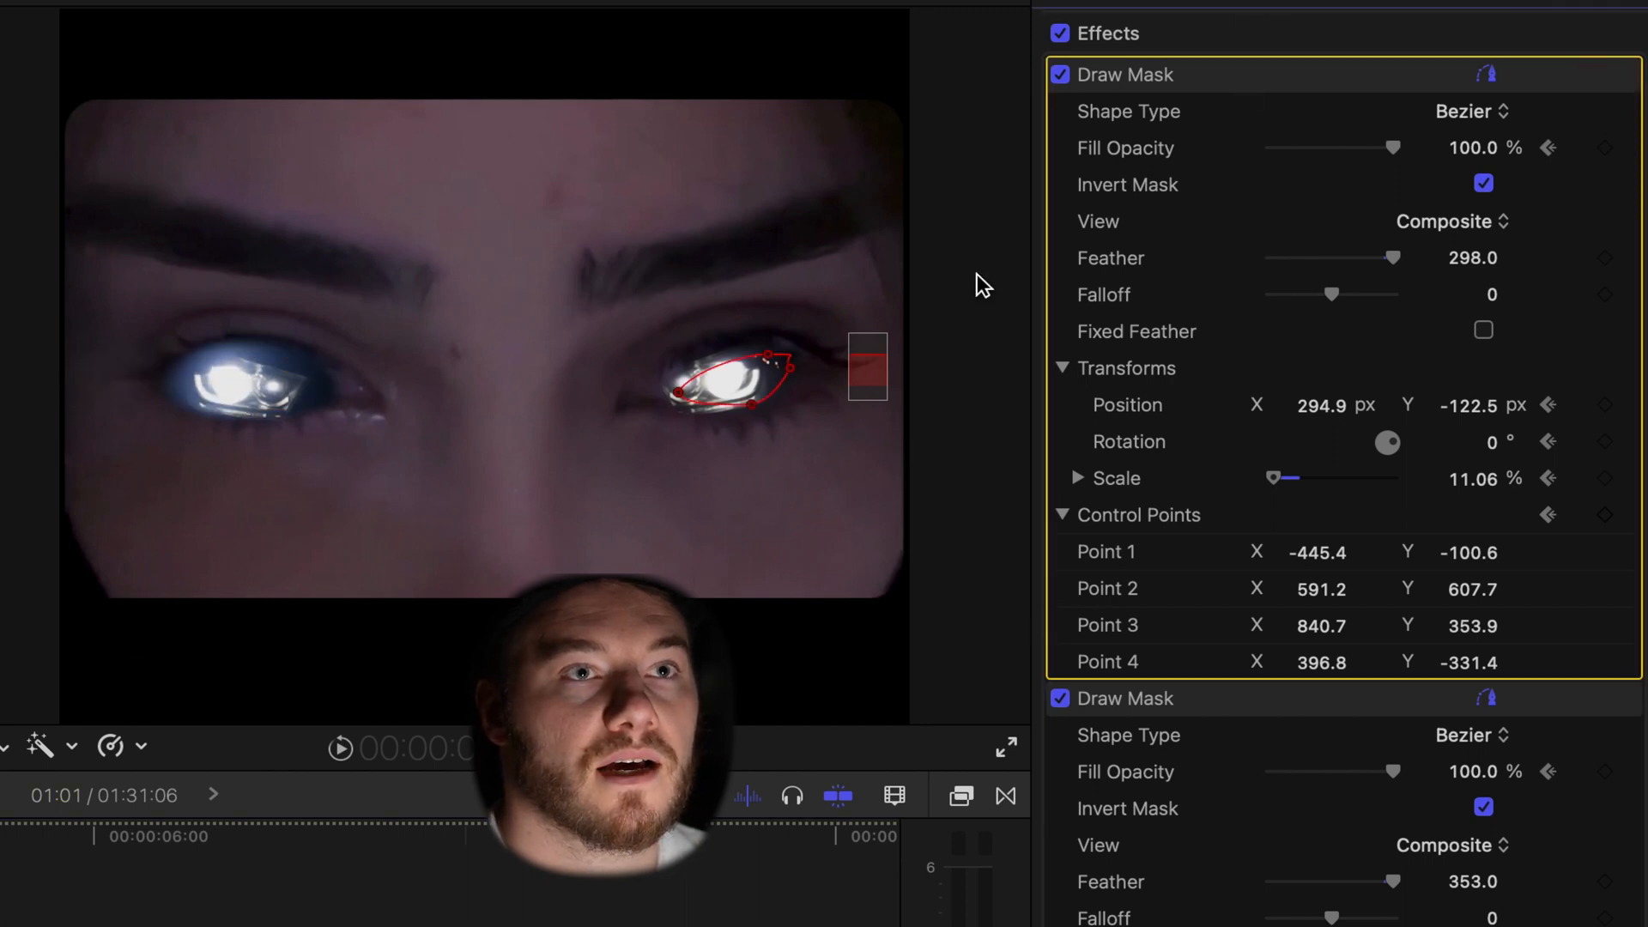
pyautogui.moveTo(791, 371); pyautogui.dragTo(839, 376)
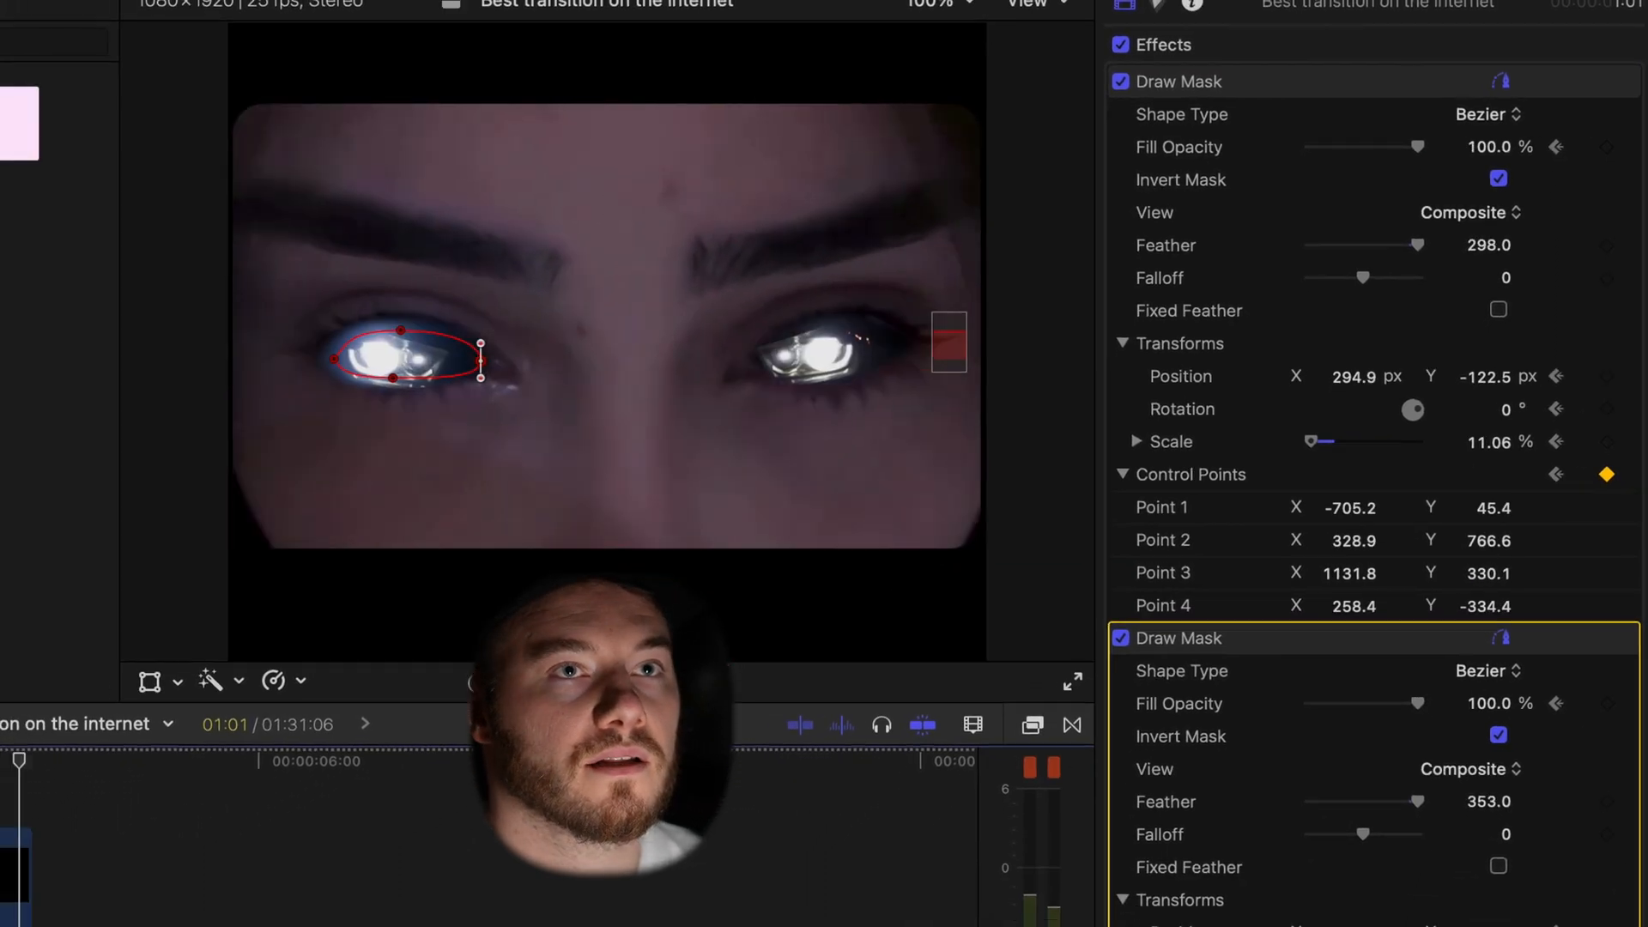
pyautogui.click(853, 0)
pyautogui.click(1042, 49)
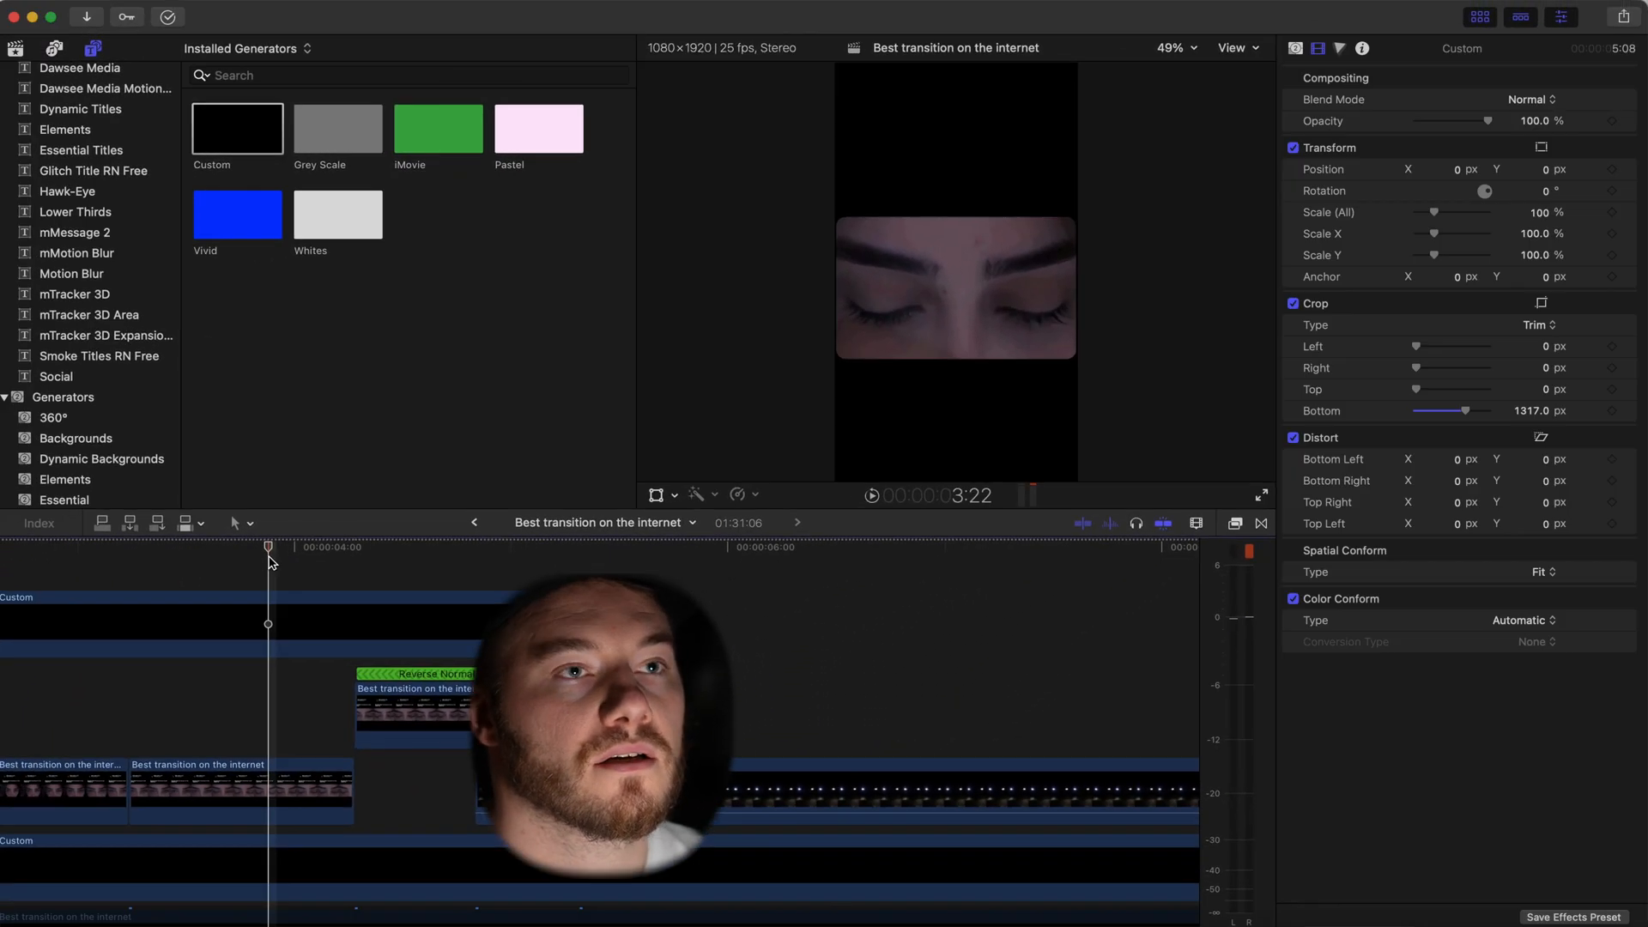
# Play the sequence from 3:22 to review how the opening eyes turn into headlights
pyautogui.press('space')
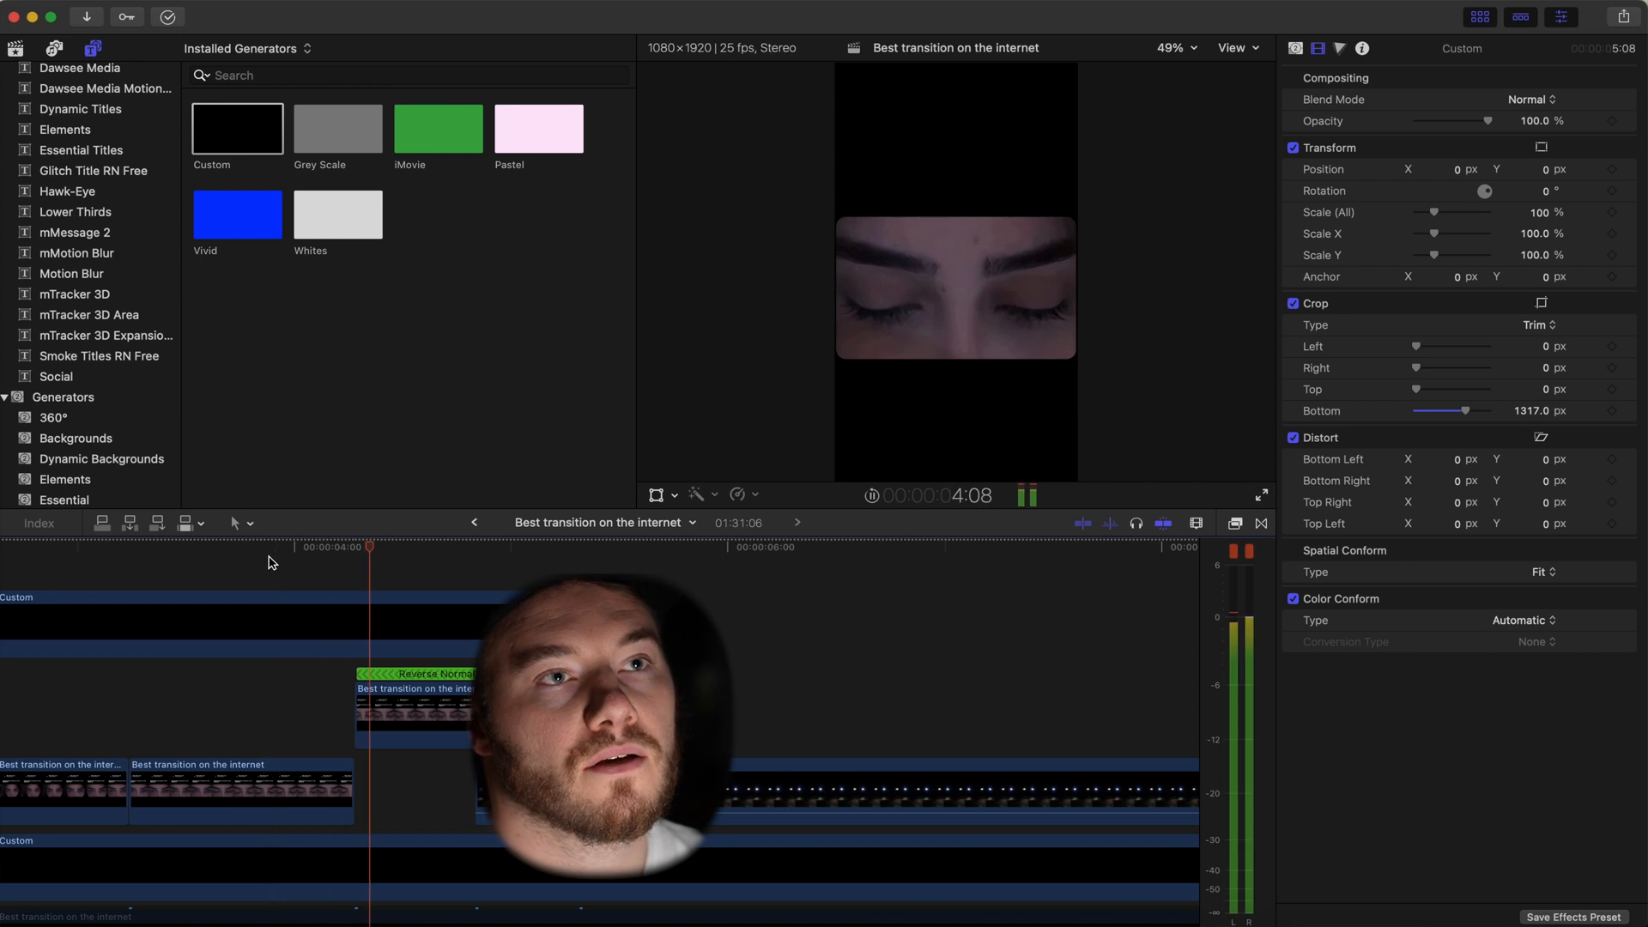
pyautogui.press('space')
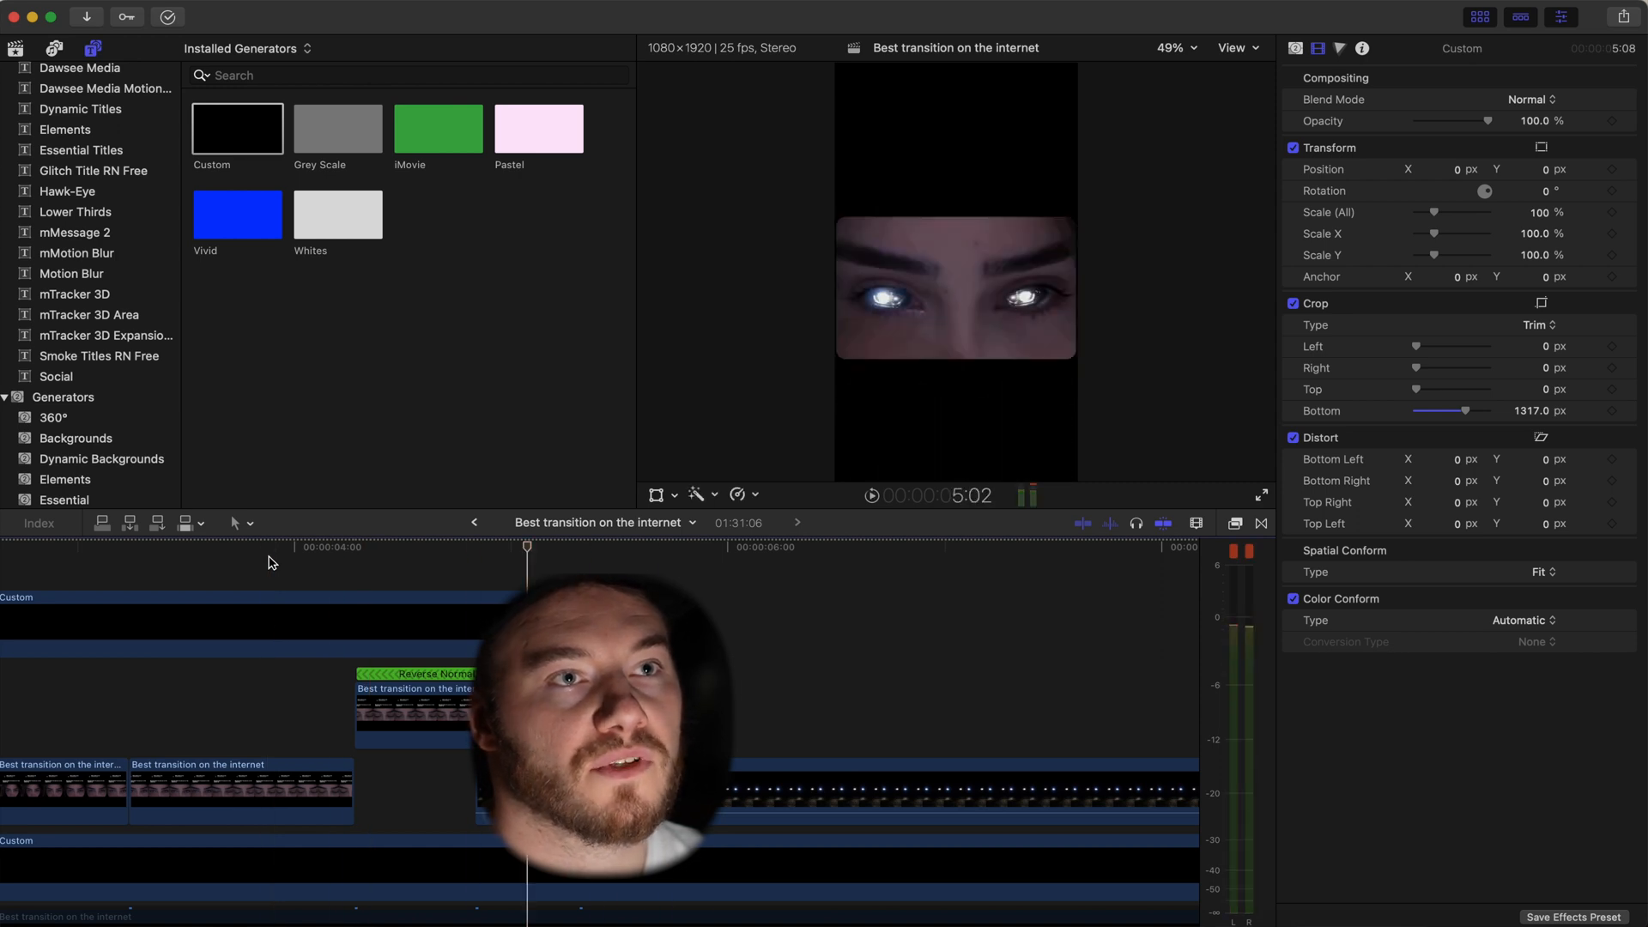
pyautogui.press('space')
pyautogui.press('space')
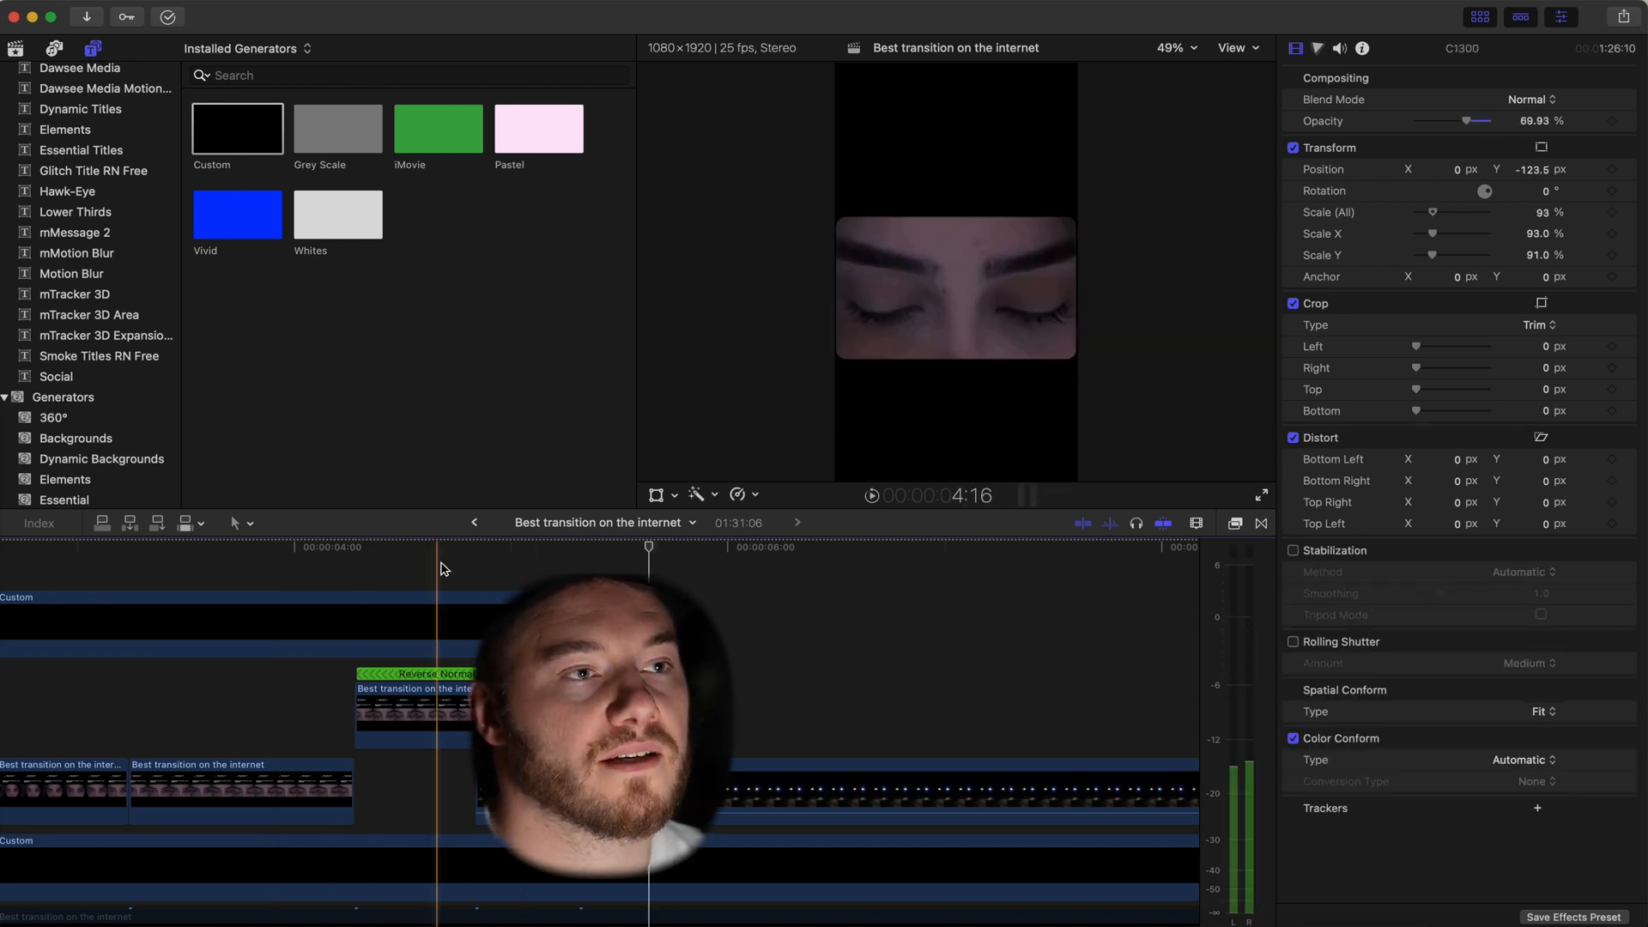
# Add an opacity keyframe at 100% to the reversed eyes clip at 5:04
pyautogui.click(514, 568)
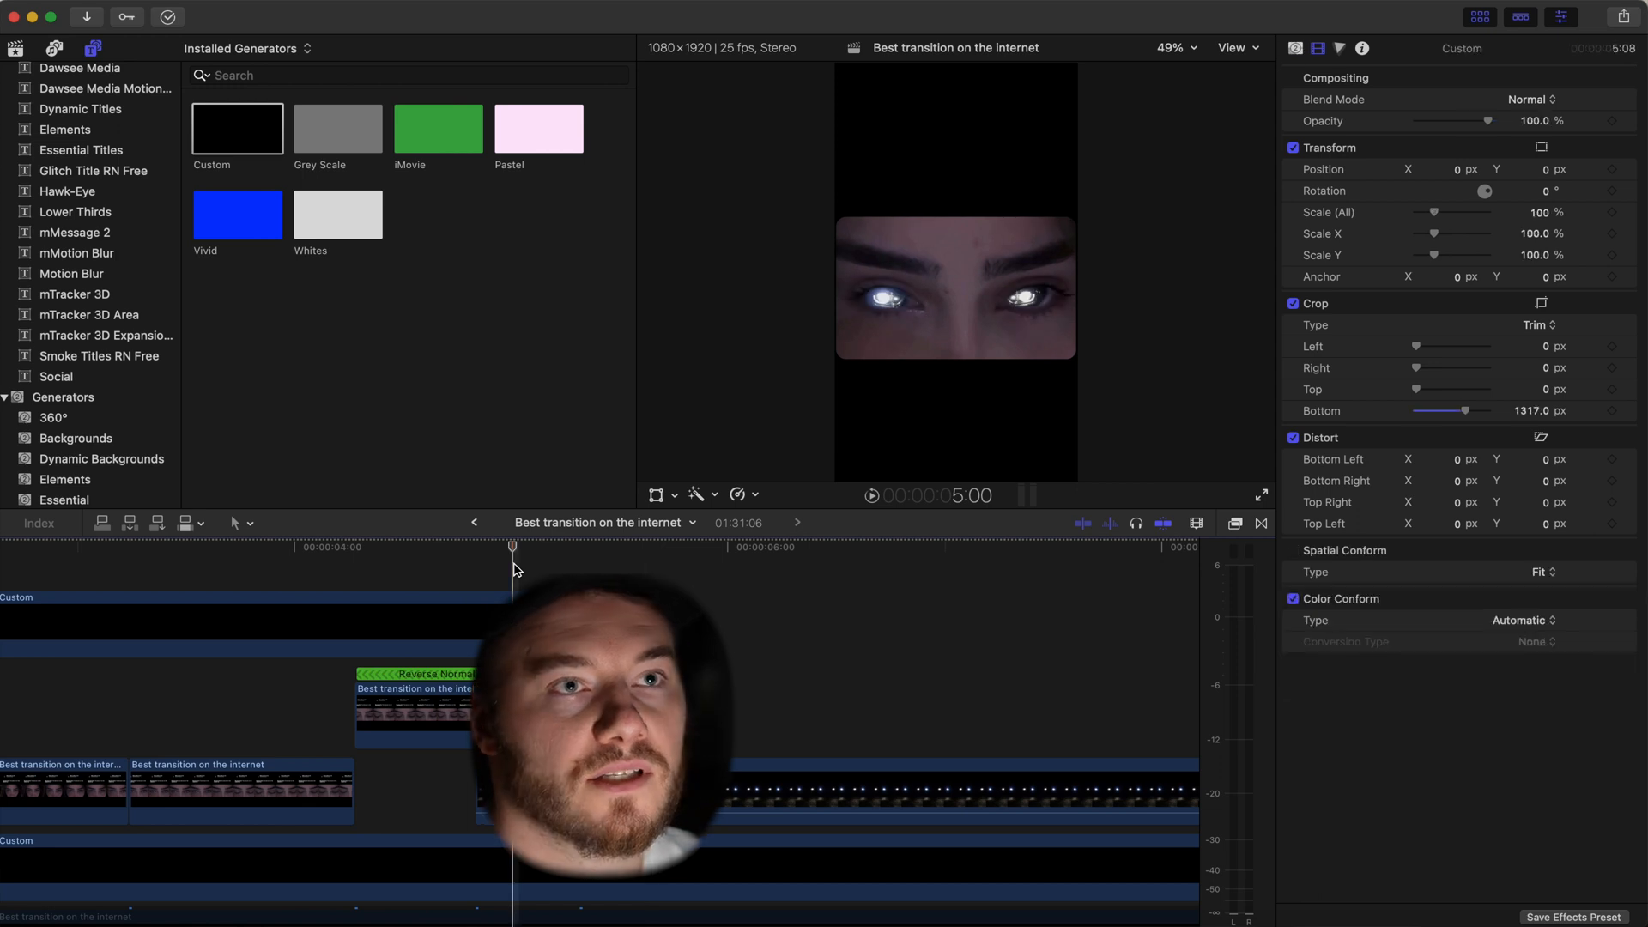
pyautogui.click(580, 569)
pyautogui.moveTo(579, 569); pyautogui.dragTo(553, 568)
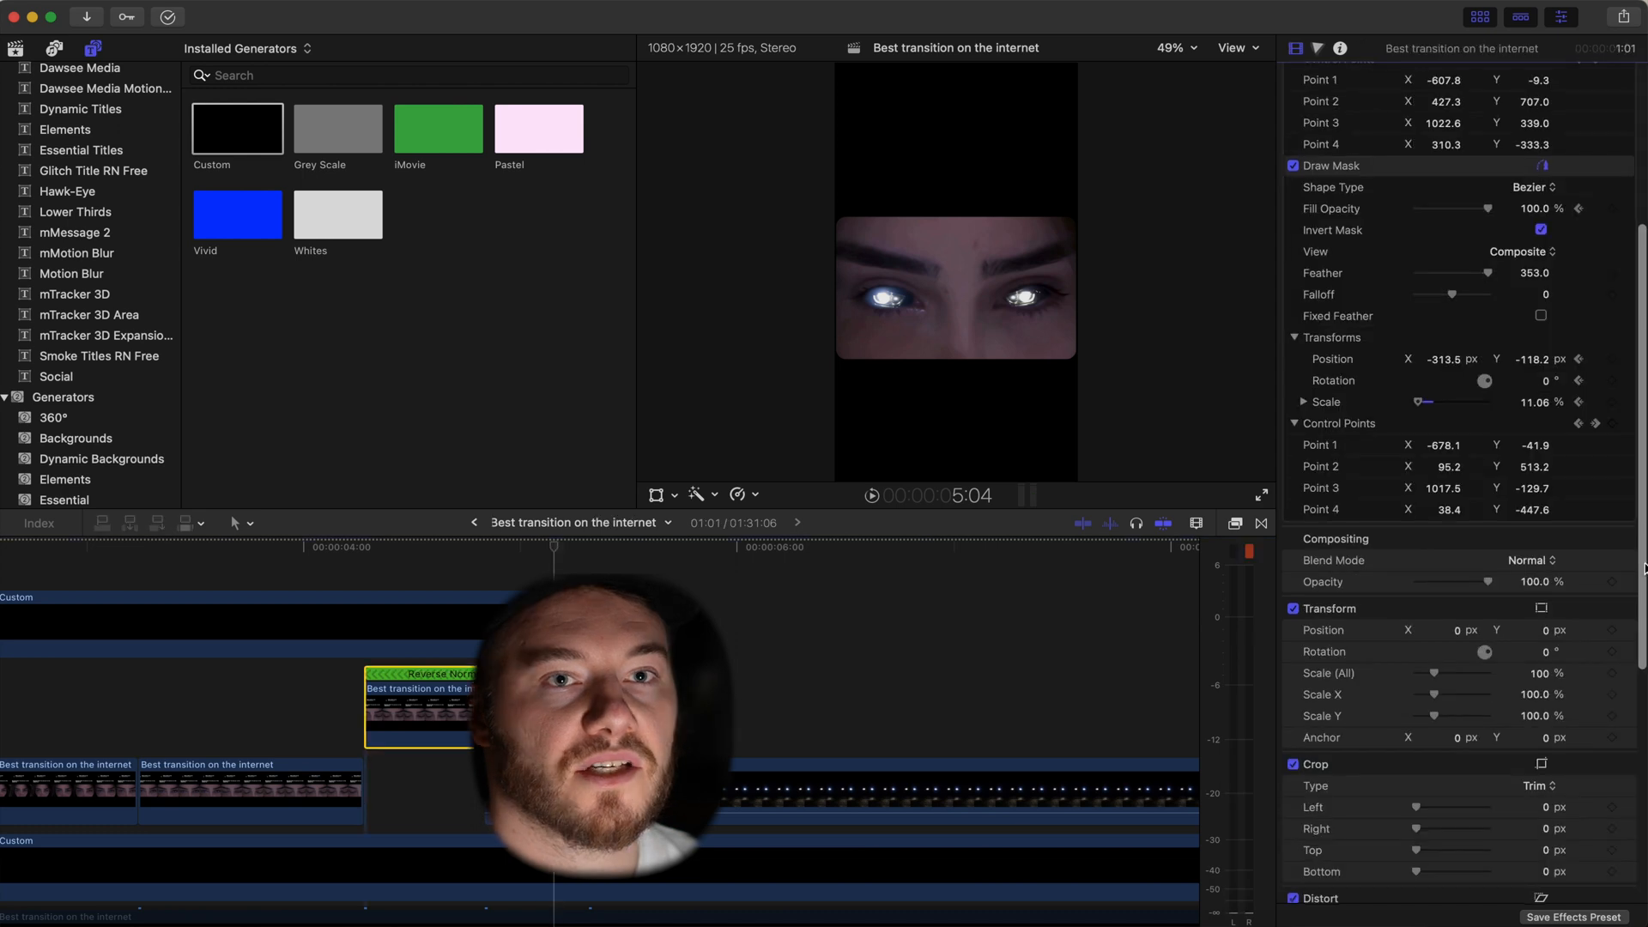
pyautogui.click(1612, 581)
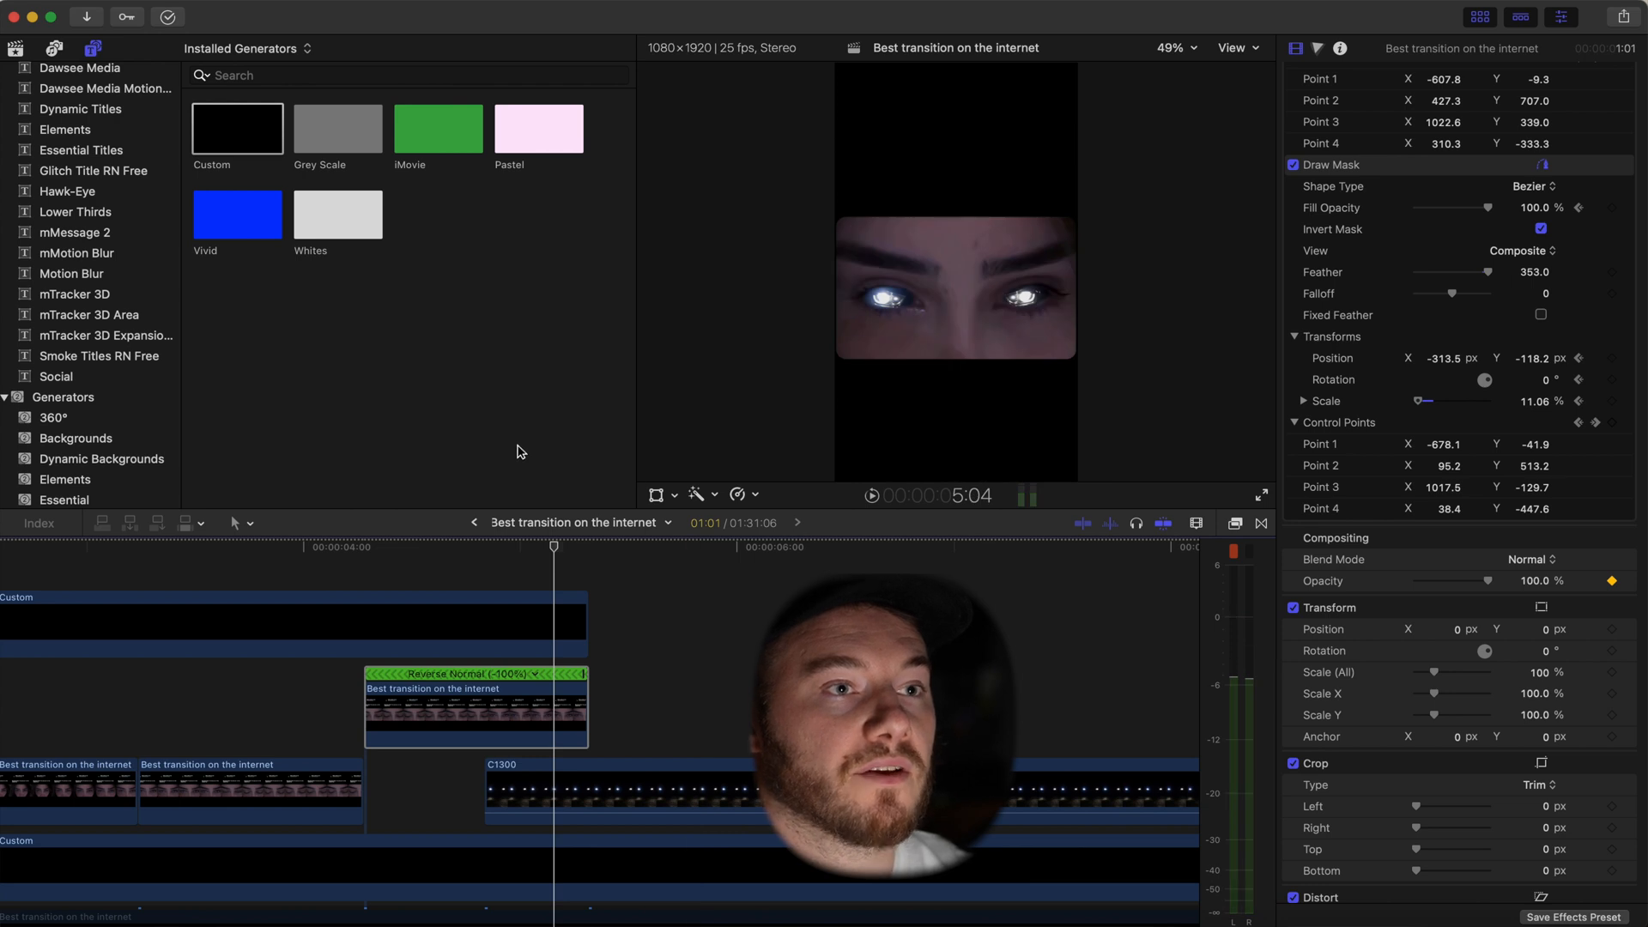
# Fade the eyes clip's opacity out fully on its last frame at 5:07 and play the transition from about 4:00
pyautogui.press('Down')
pyautogui.press('Left')
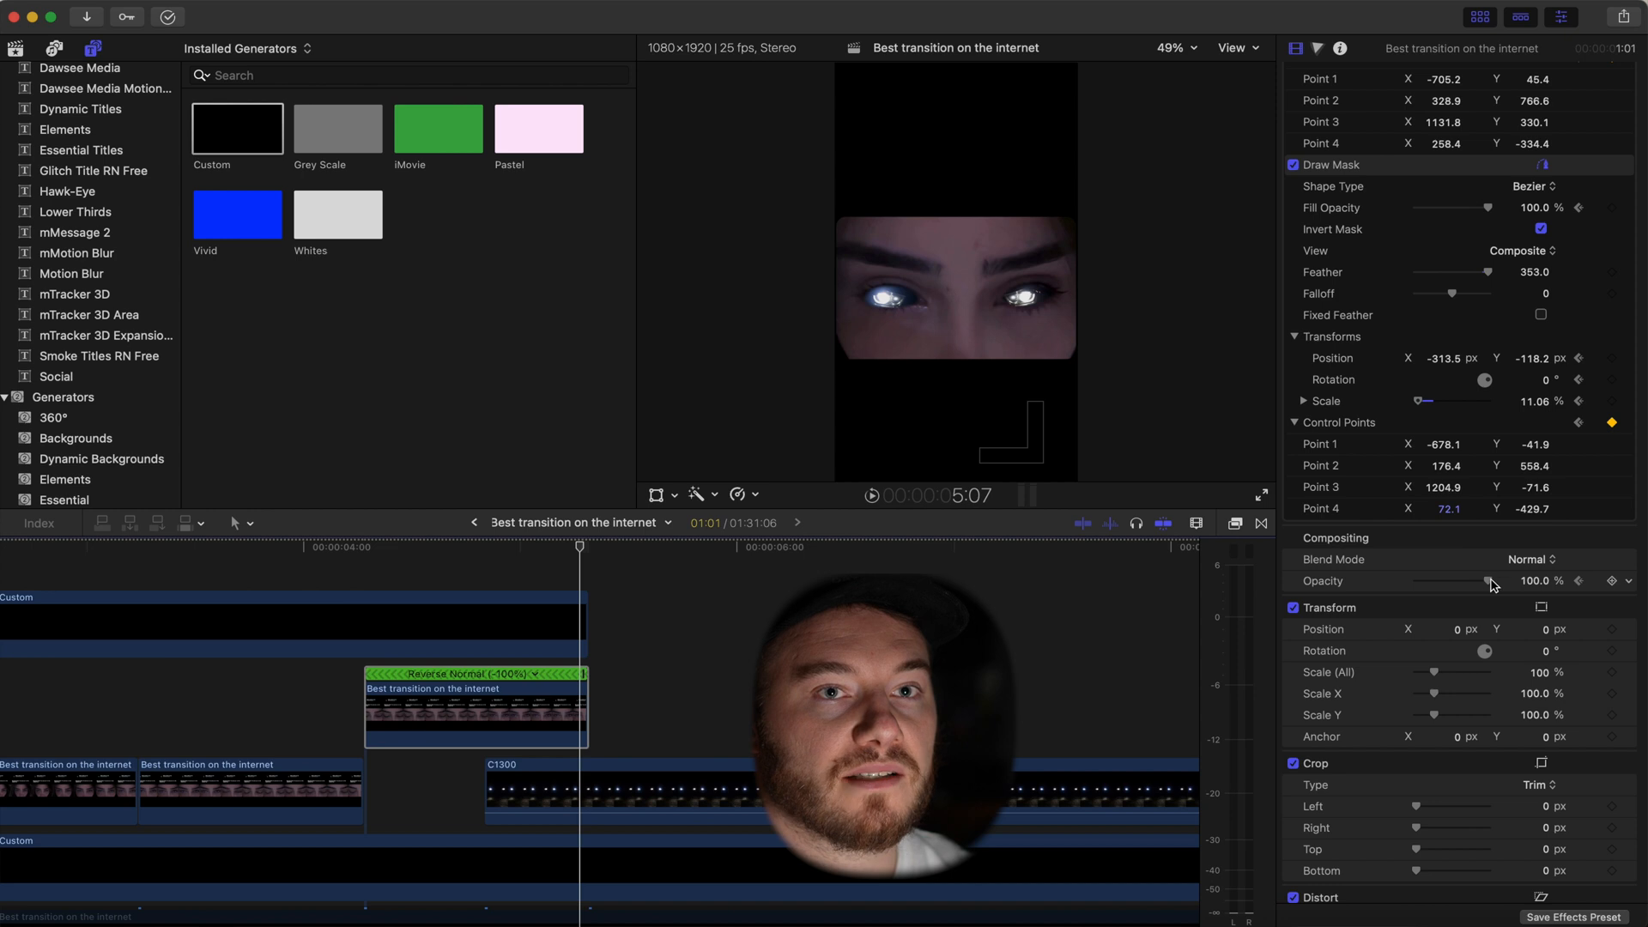
pyautogui.moveTo(1489, 583); pyautogui.dragTo(1392, 589)
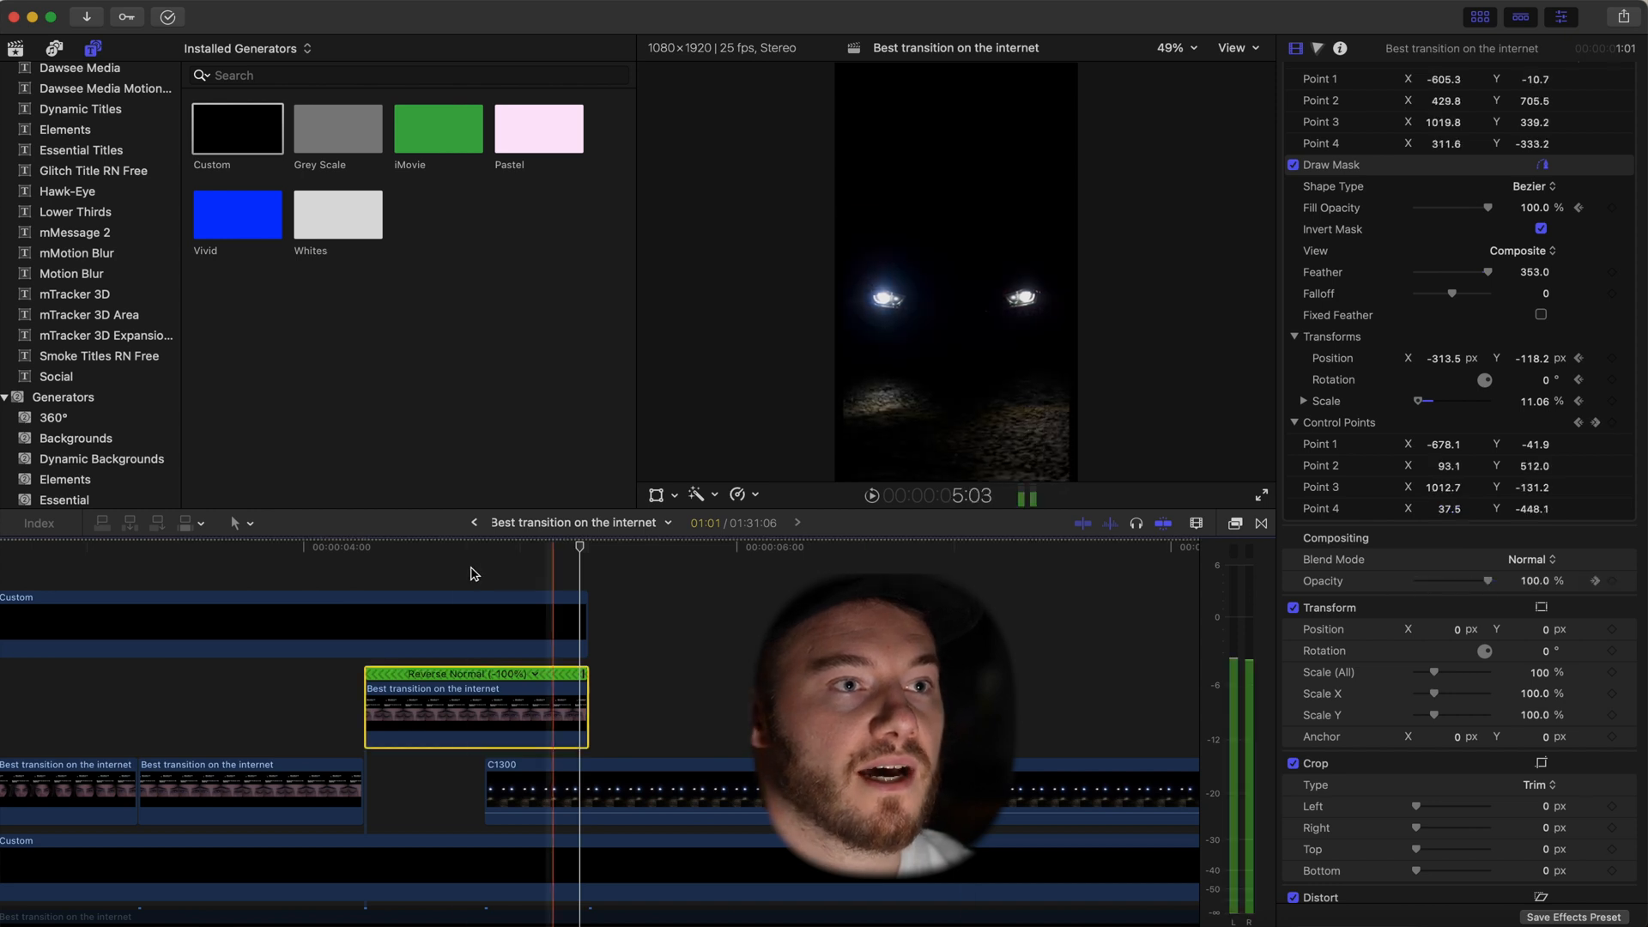
pyautogui.click(299, 566)
pyautogui.press('space')
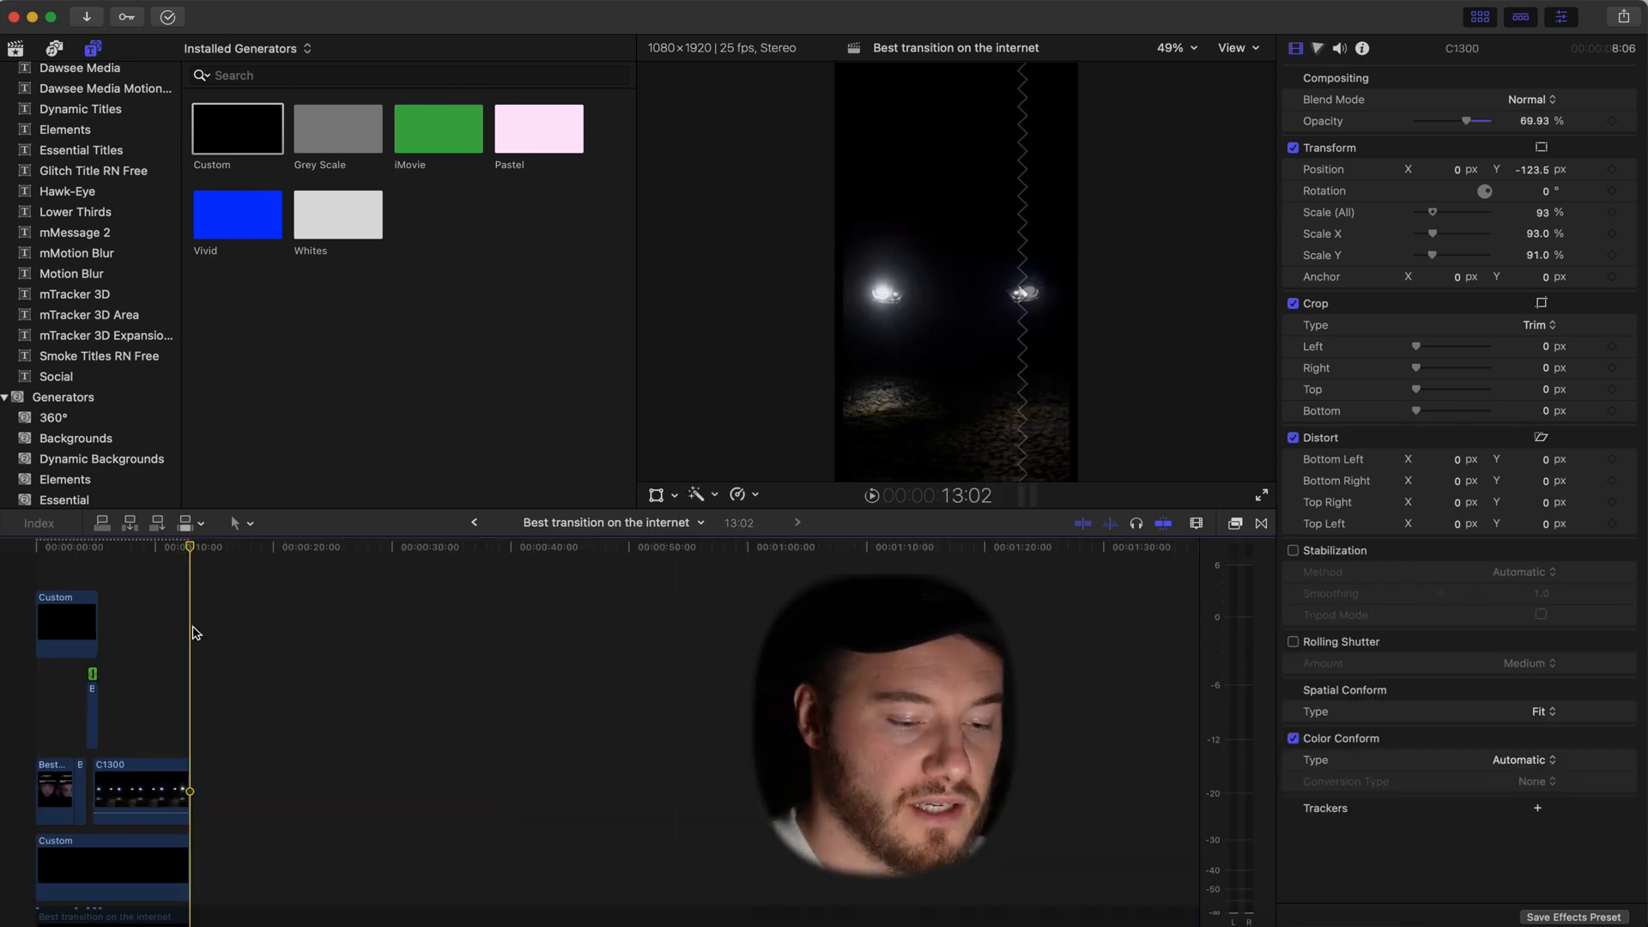
# Add position, rotation and scale keyframes to the C1300 headlights clip at 5:08, where the eyes clip ends
pyautogui.click(193, 626)
pyautogui.press('super+equal')
pyautogui.press('super+equal')
pyautogui.press('super+equal')
pyautogui.press('super+equal')
pyautogui.hscroll(-20, 209, 634)
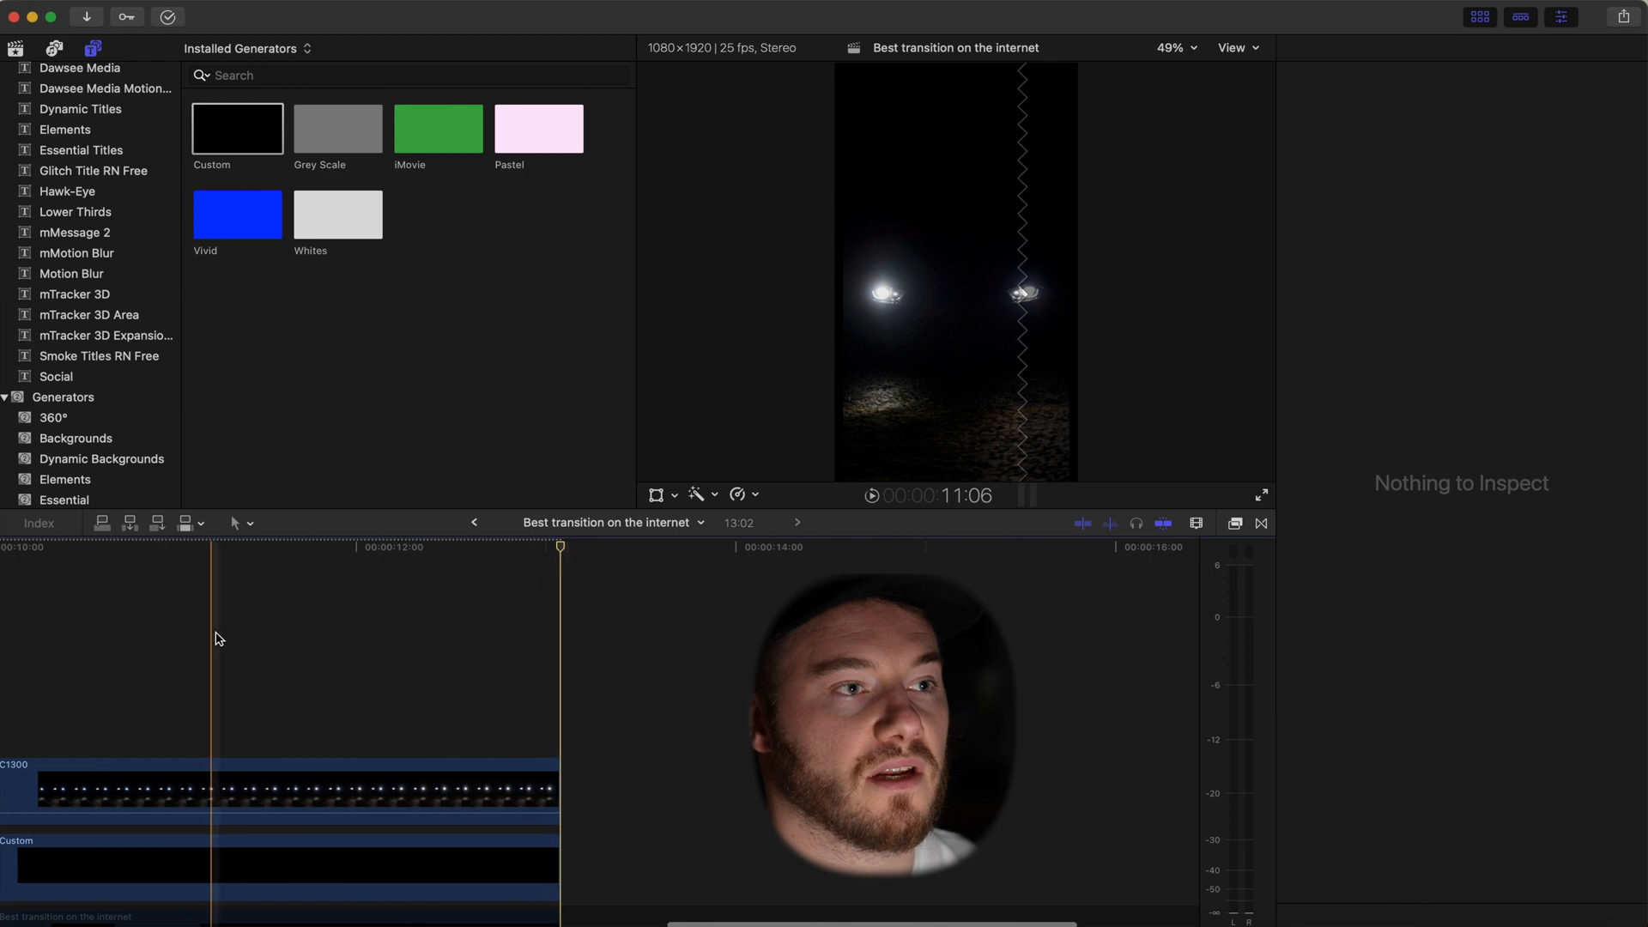
pyautogui.hscroll(10, 249, 631)
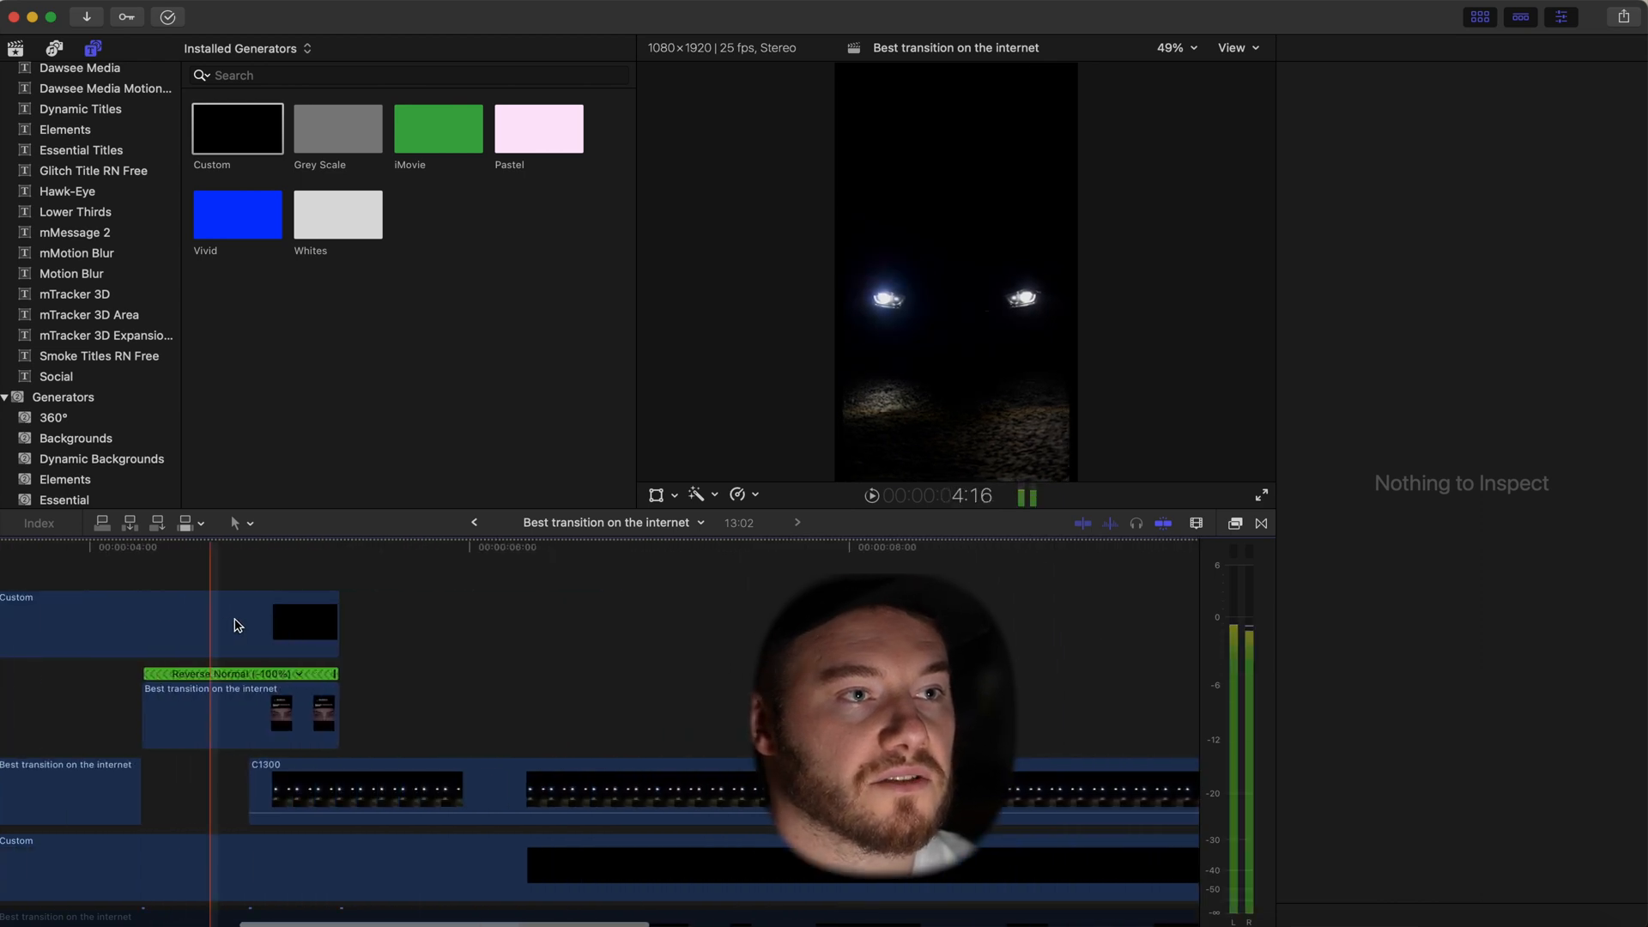
pyautogui.click(353, 777)
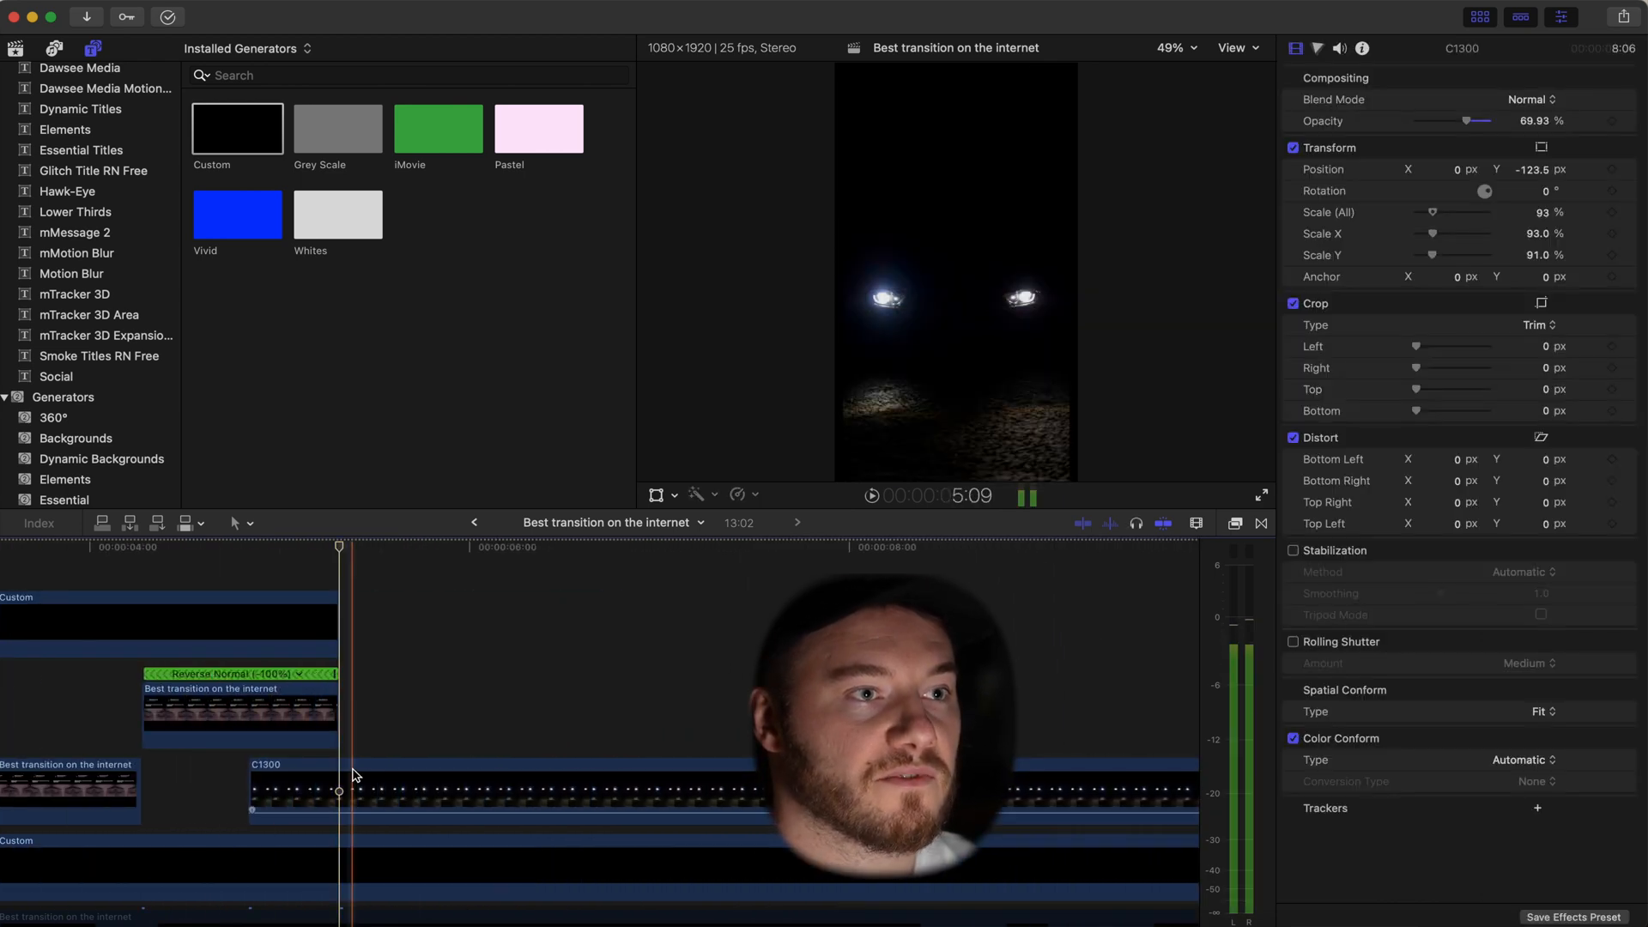
pyautogui.click(1626, 192)
pyautogui.click(1576, 149)
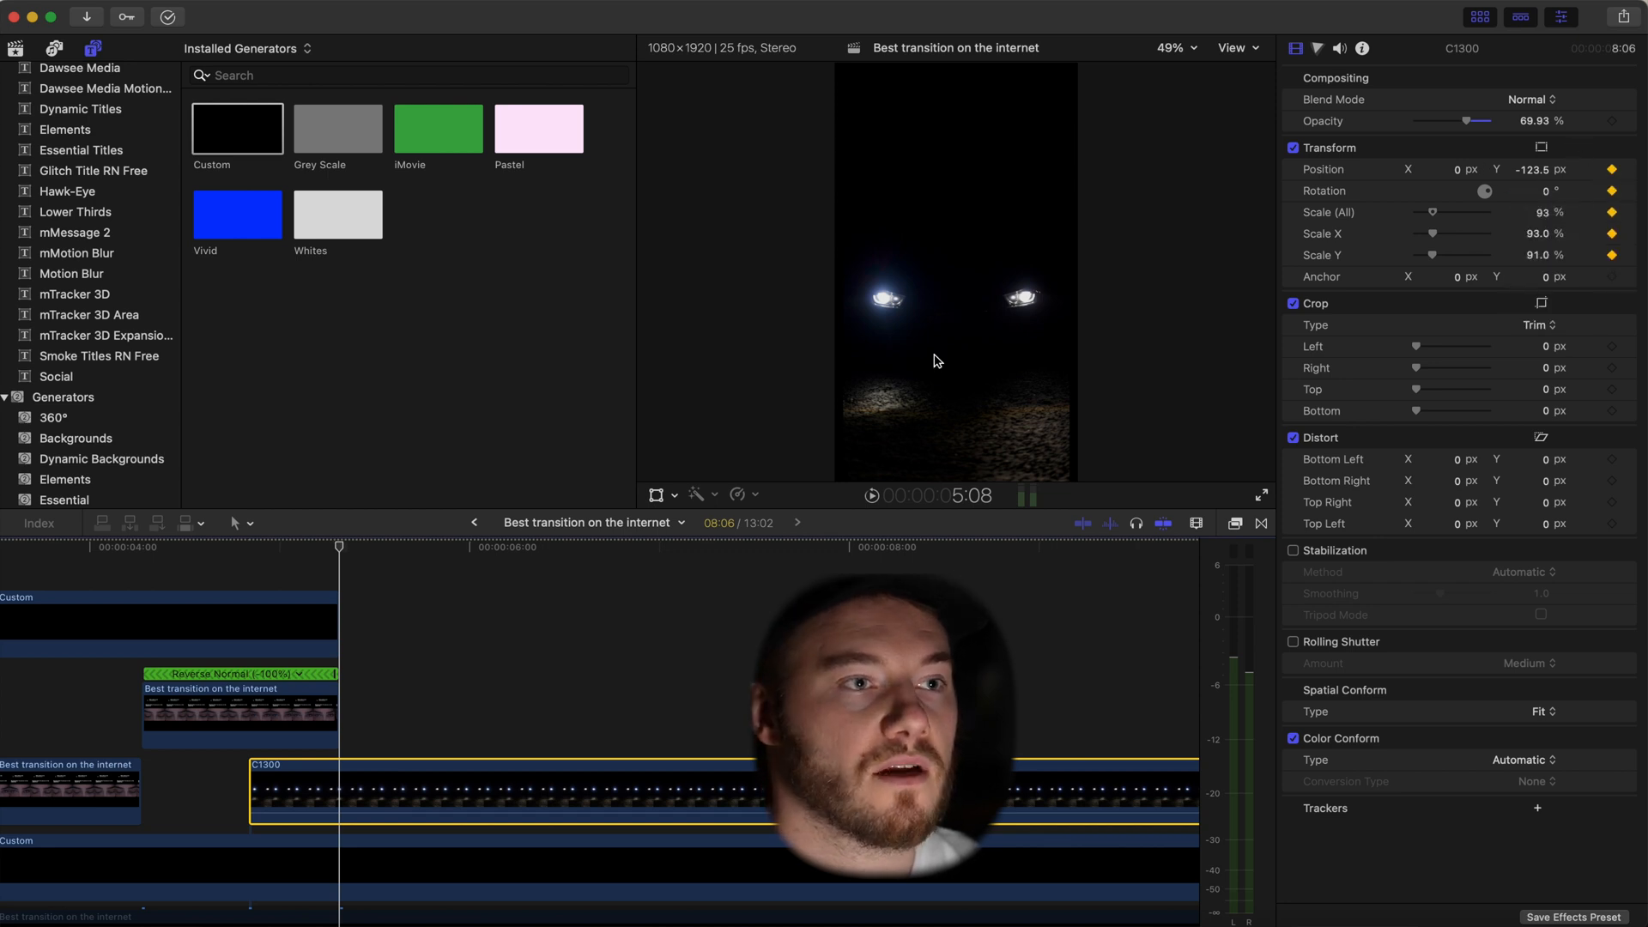
# Set the headlights clip's overall scale to 106% at 6:12 and trim the clip's end to that frame
pyautogui.press('space')
pyautogui.press('space')
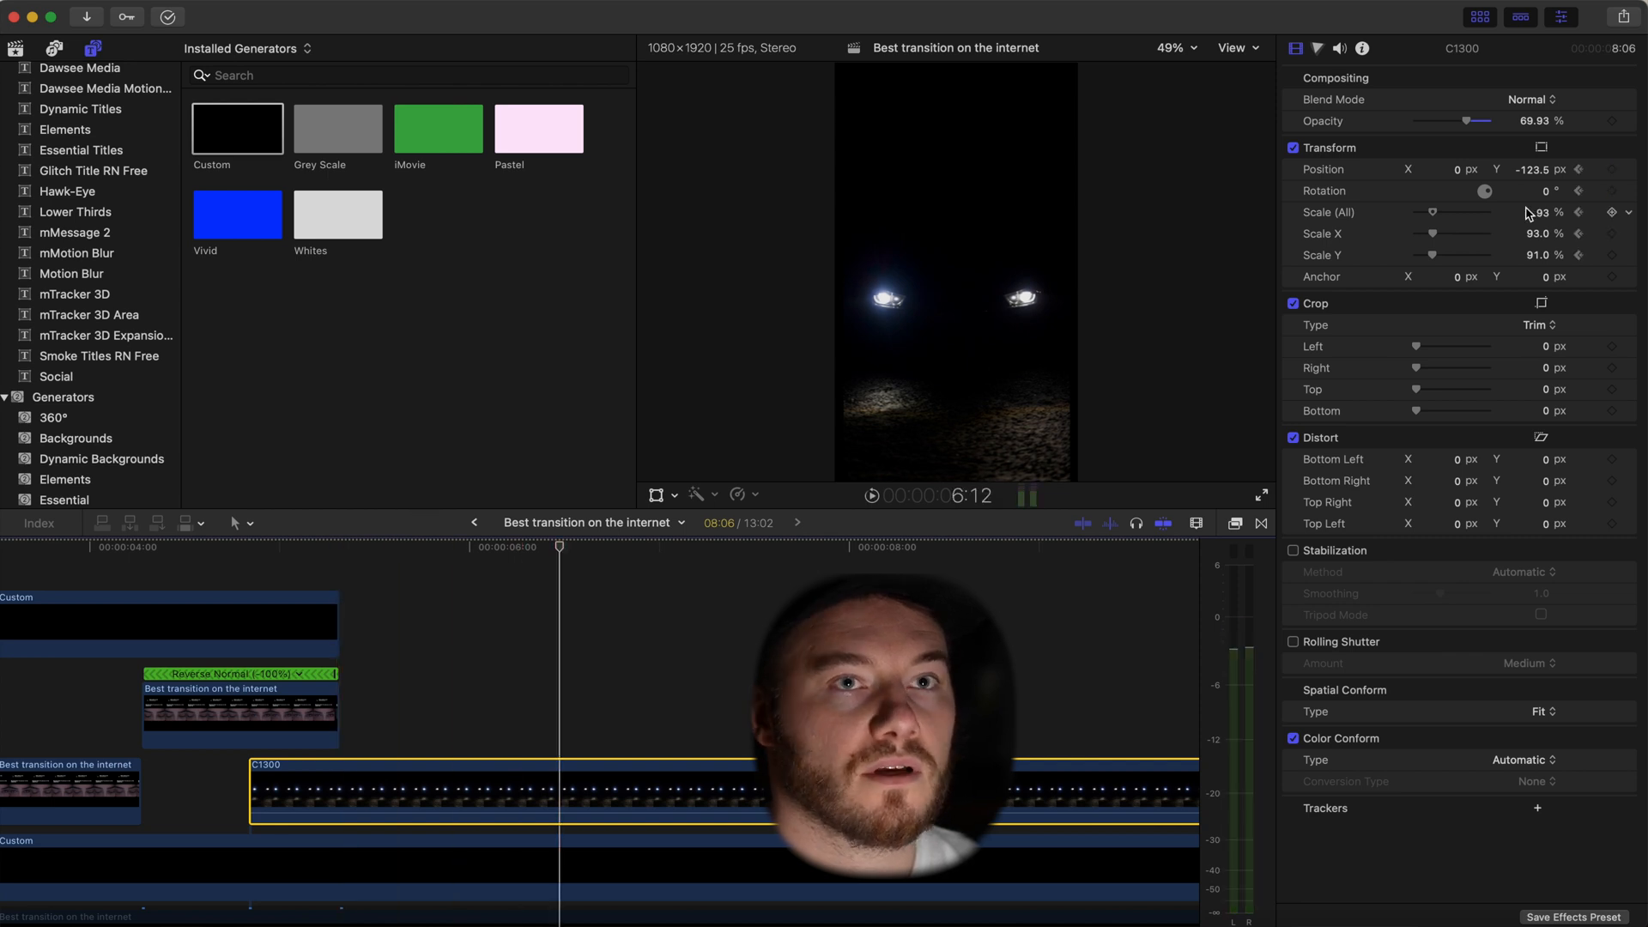
pyautogui.moveTo(1547, 217); pyautogui.dragTo(1538, 212)
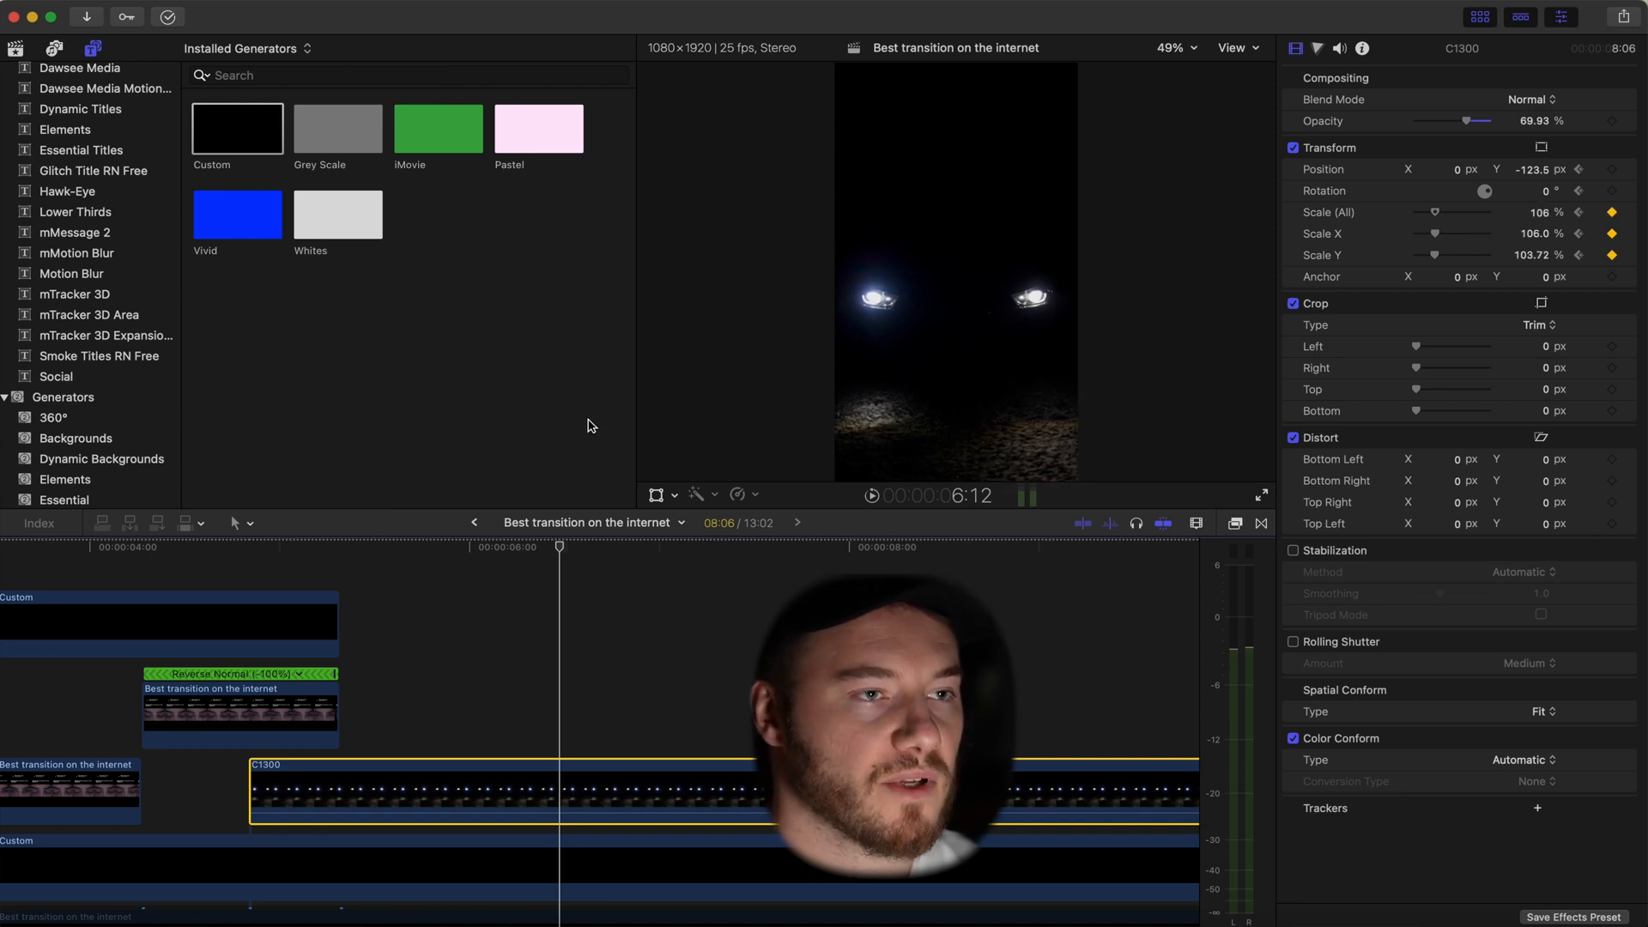
pyautogui.hotkey('shift', 'z')
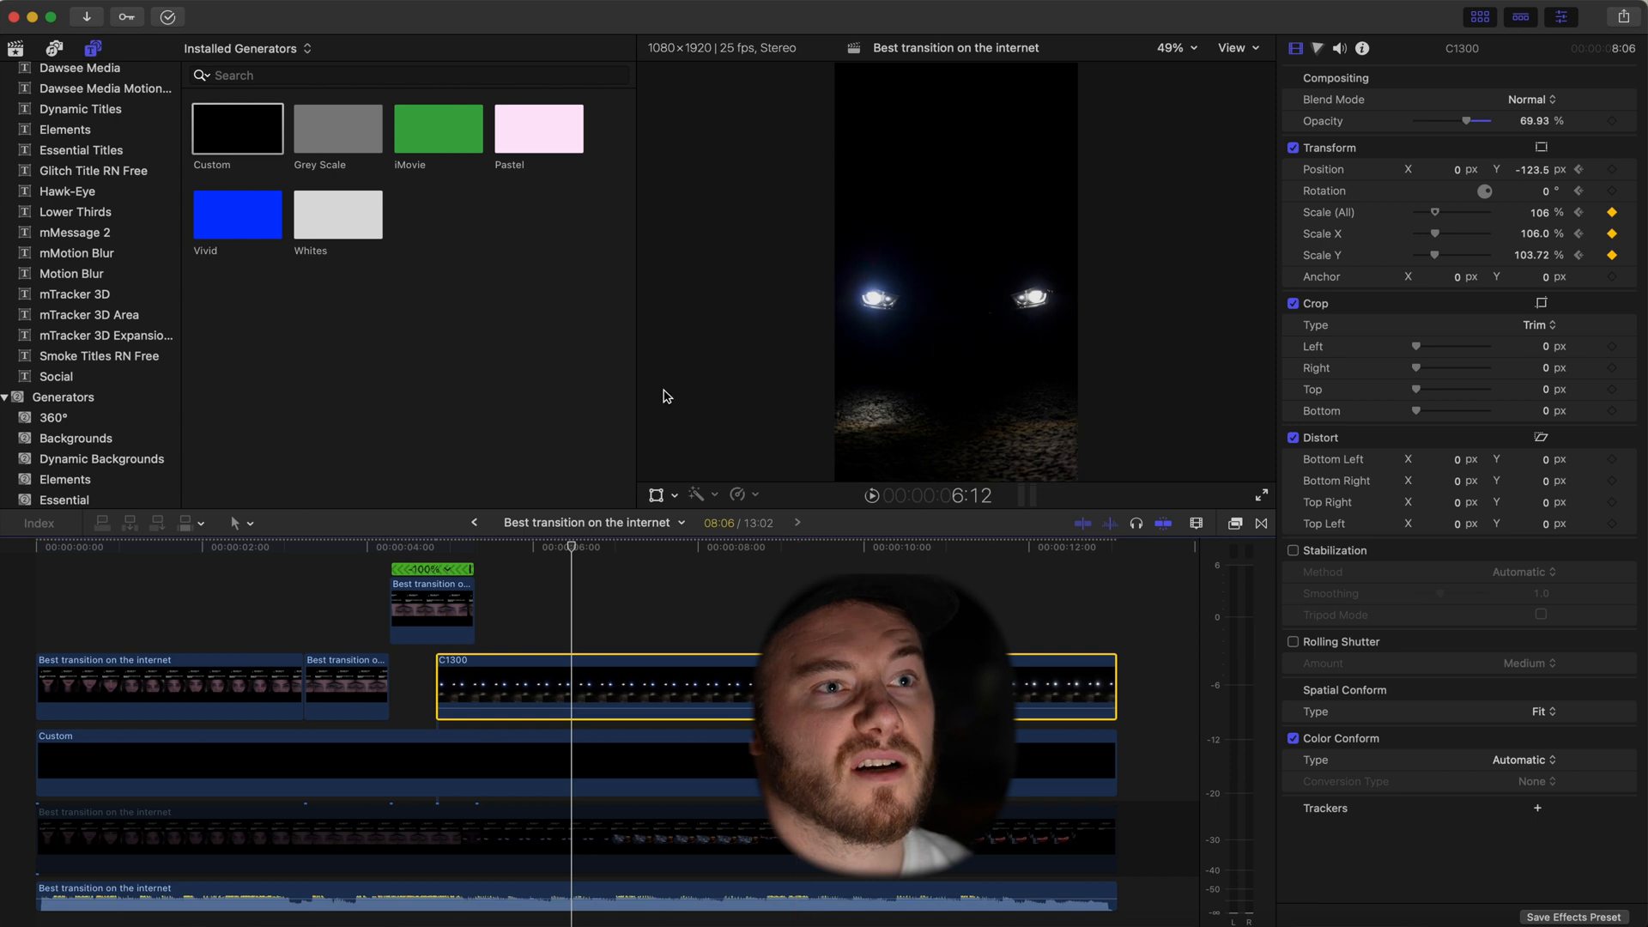
pyautogui.hotkey('alt', ']')
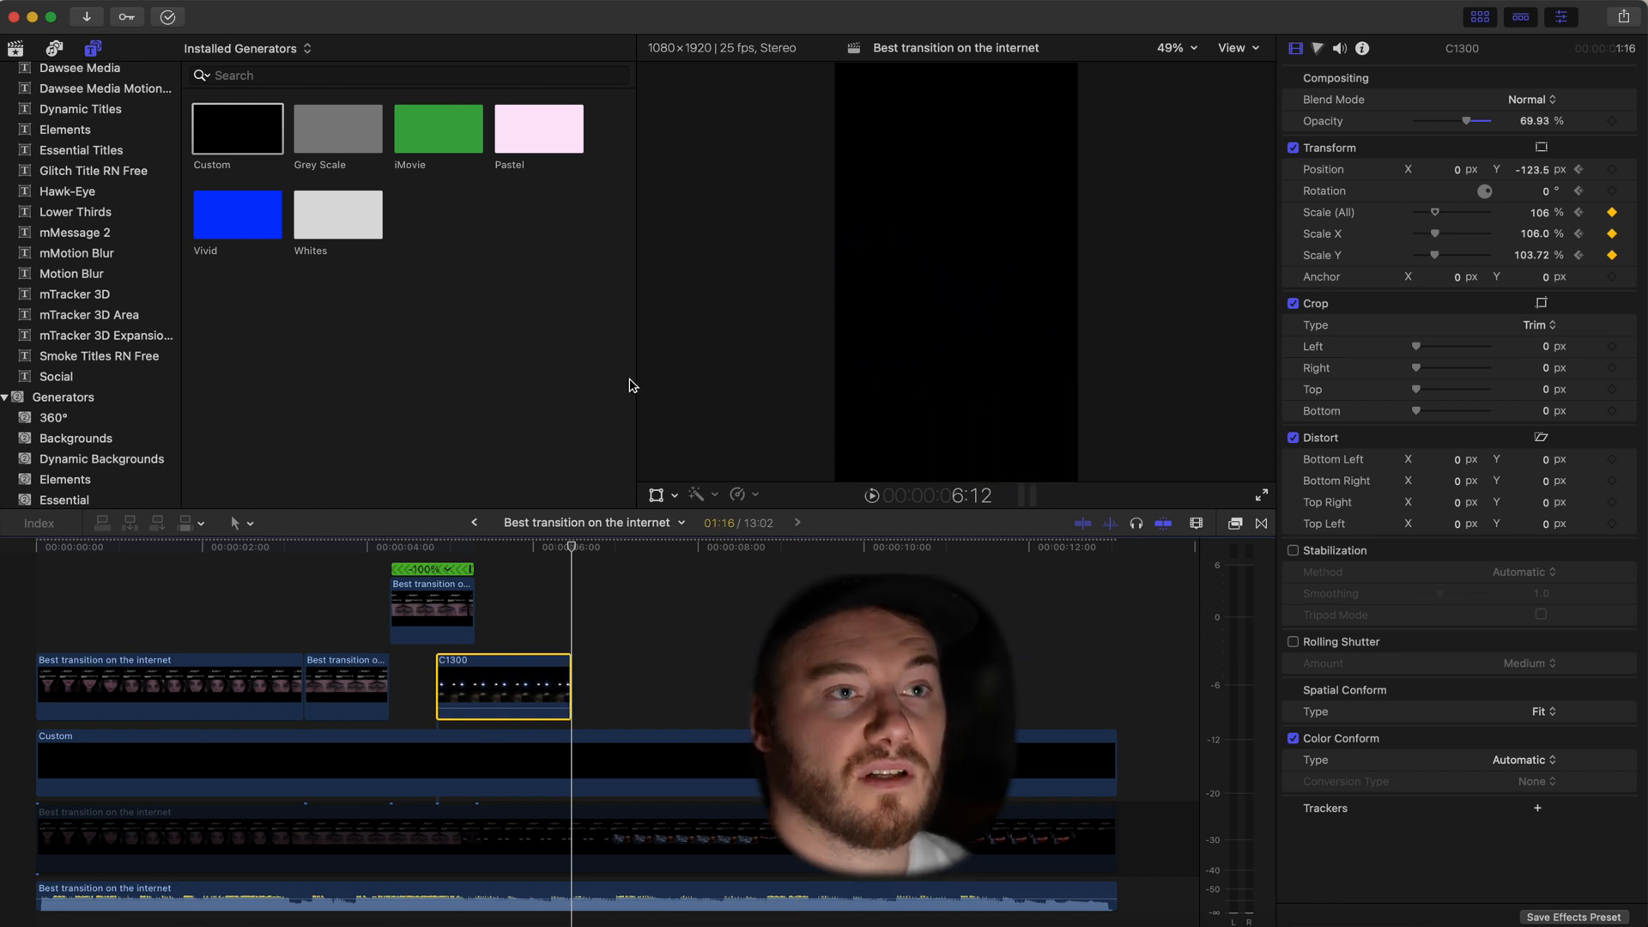